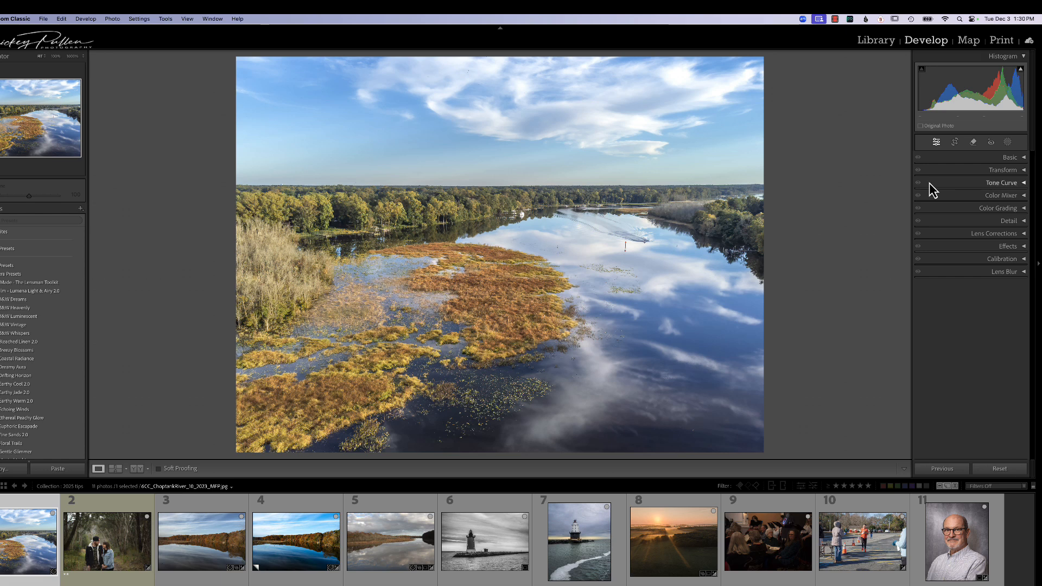
Expand the Basic, Transform and Tone Curve sections and look through their controls
left_click(954, 158)
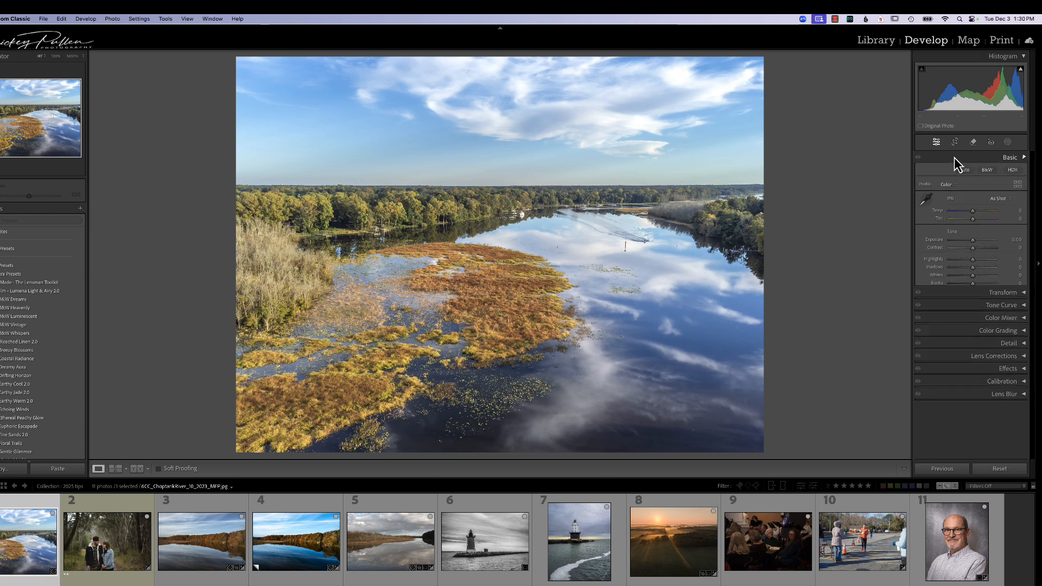
left_click(975, 357)
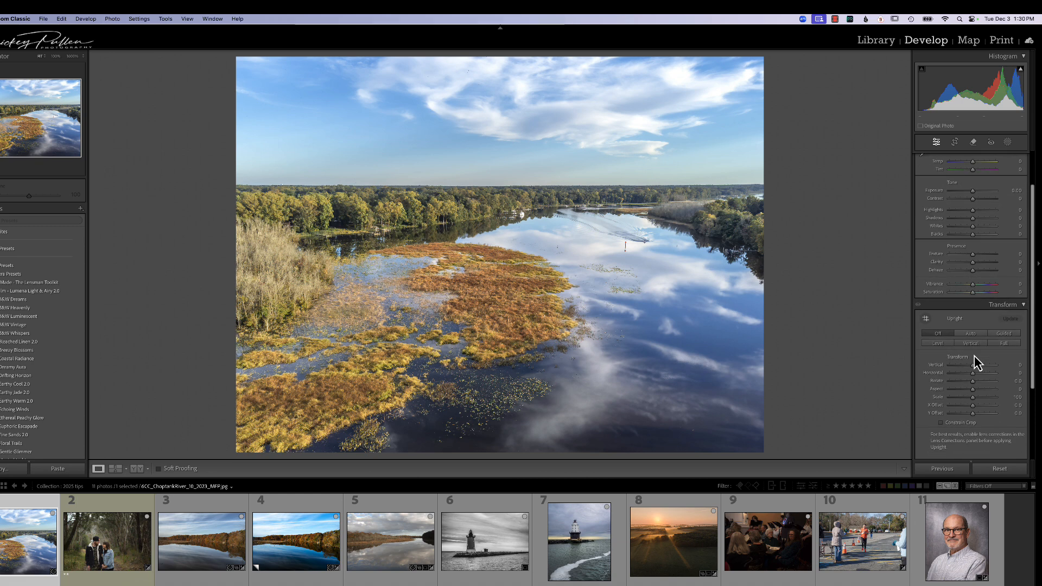
scroll(975, 359, "down", 5)
left_click(971, 361)
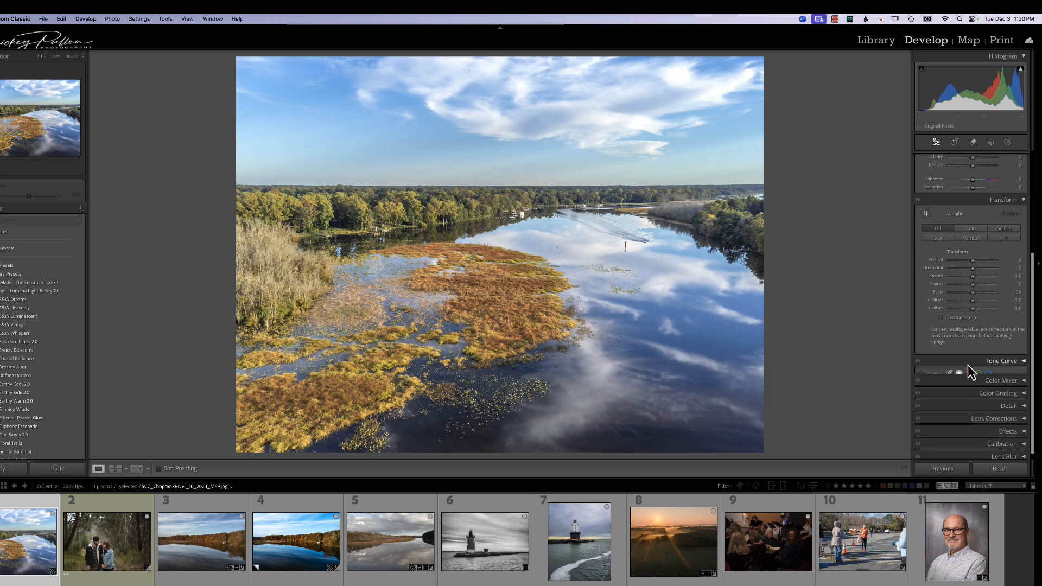
scroll(971, 365, "down", 4)
scroll(971, 364, "up", 9)
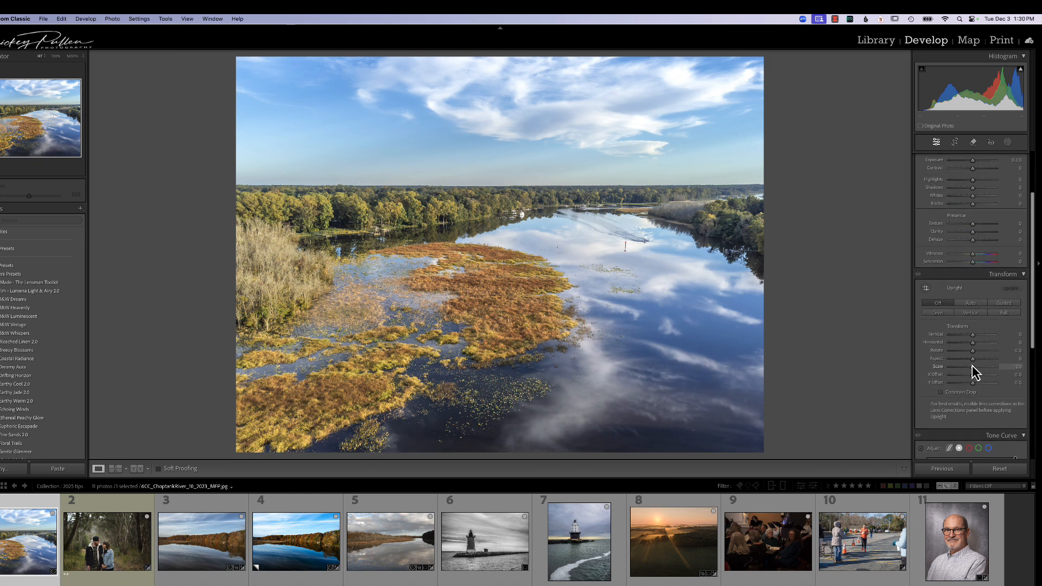
scroll(975, 372, "down", 9)
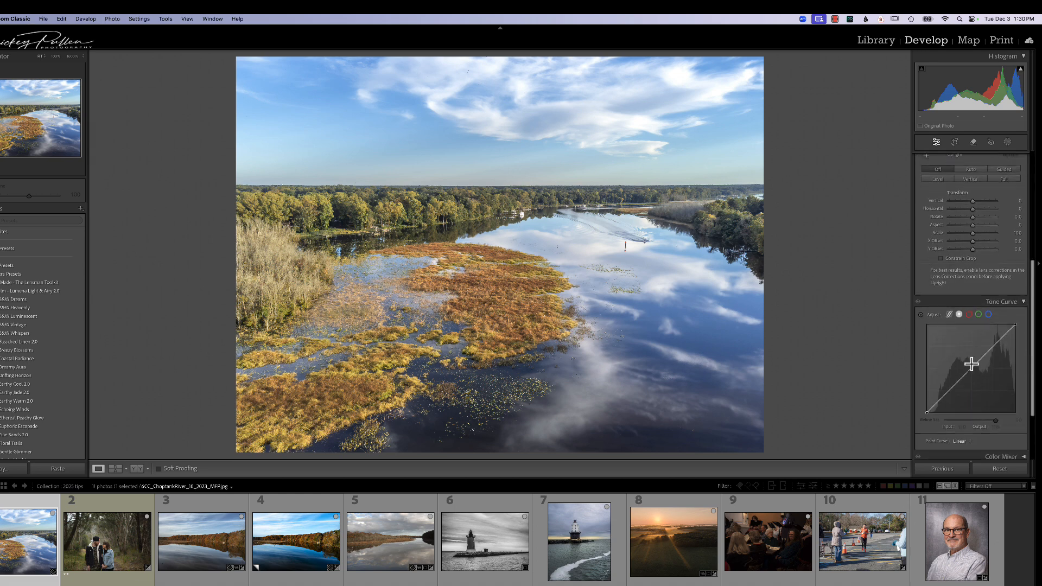
scroll(977, 377, "up", 1)
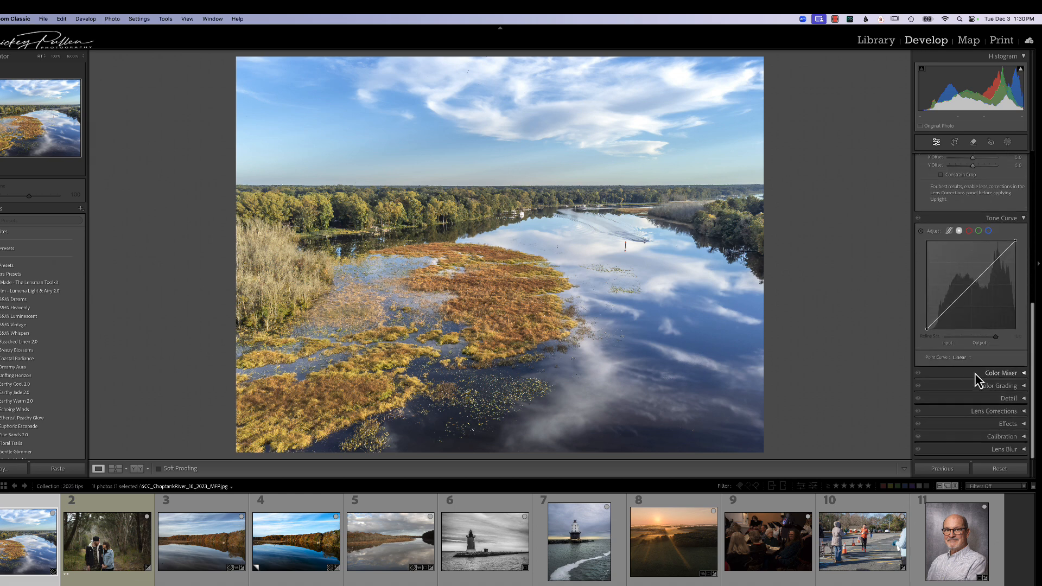
Collapse the Tone Curve and Transform sections and turn on Solo Mode for the Develop panels
left_click(971, 220)
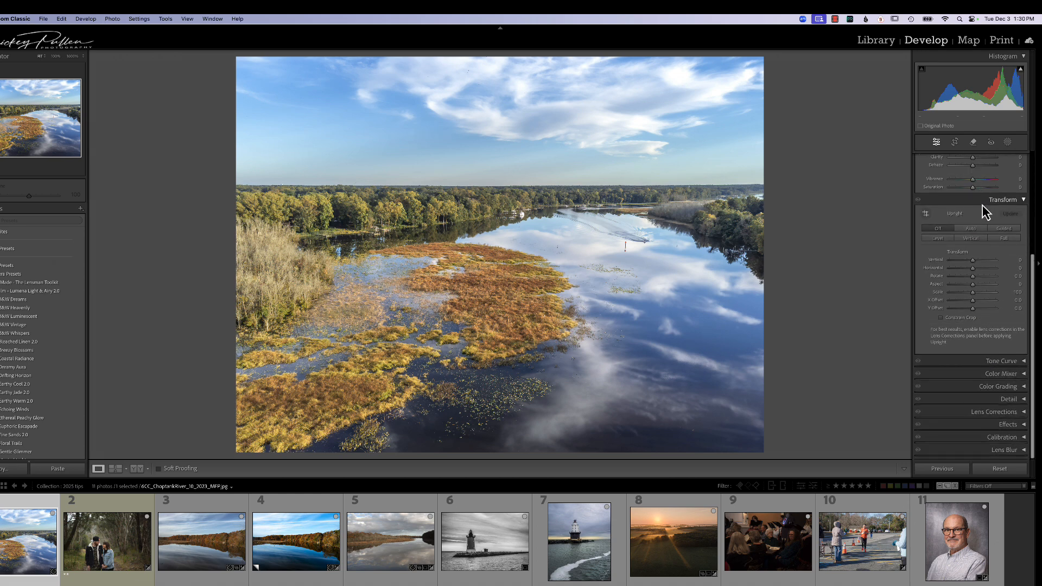
left_click(985, 199)
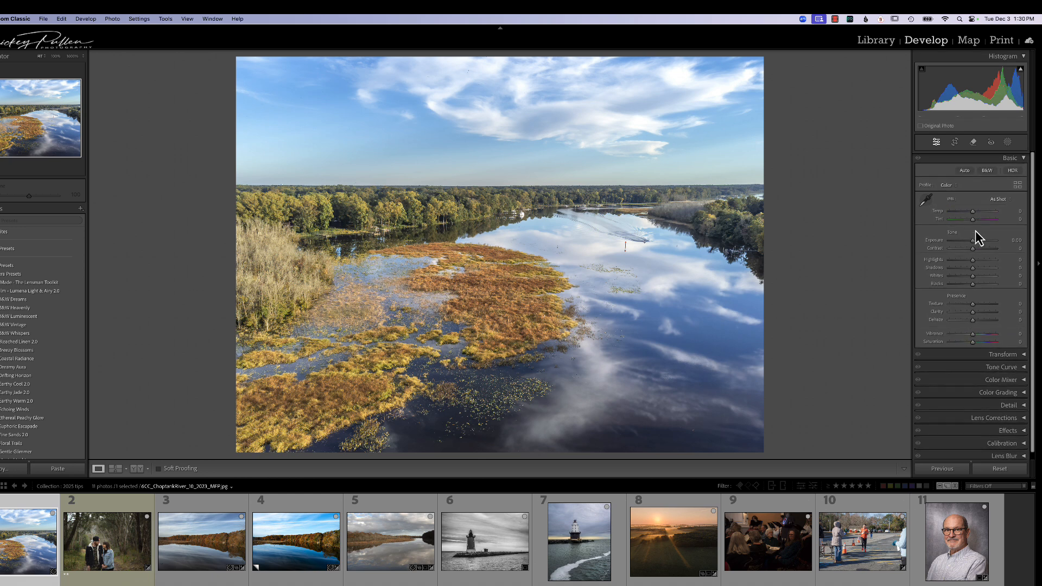
right_click(951, 163)
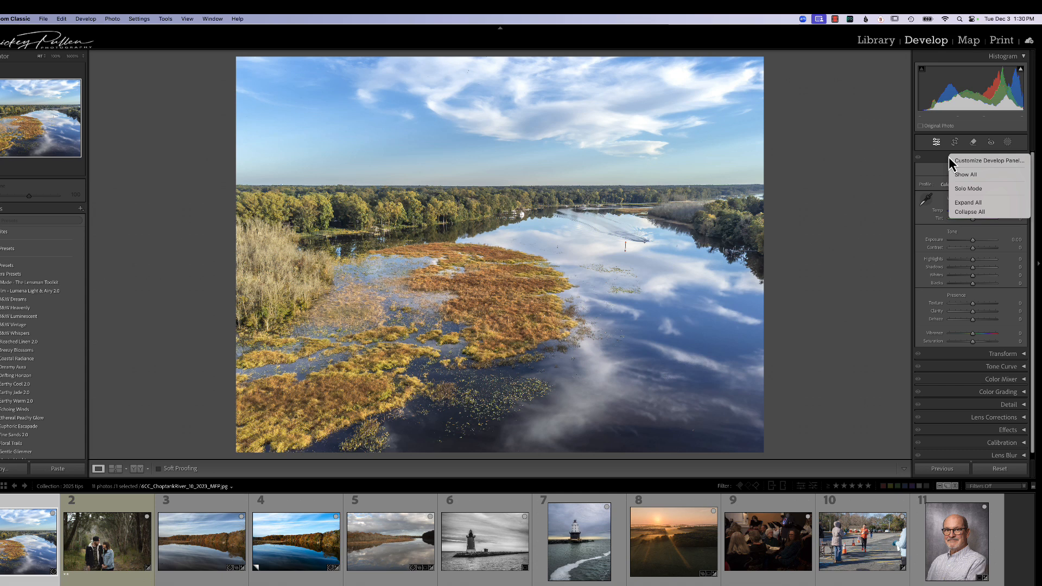
left_click(978, 190)
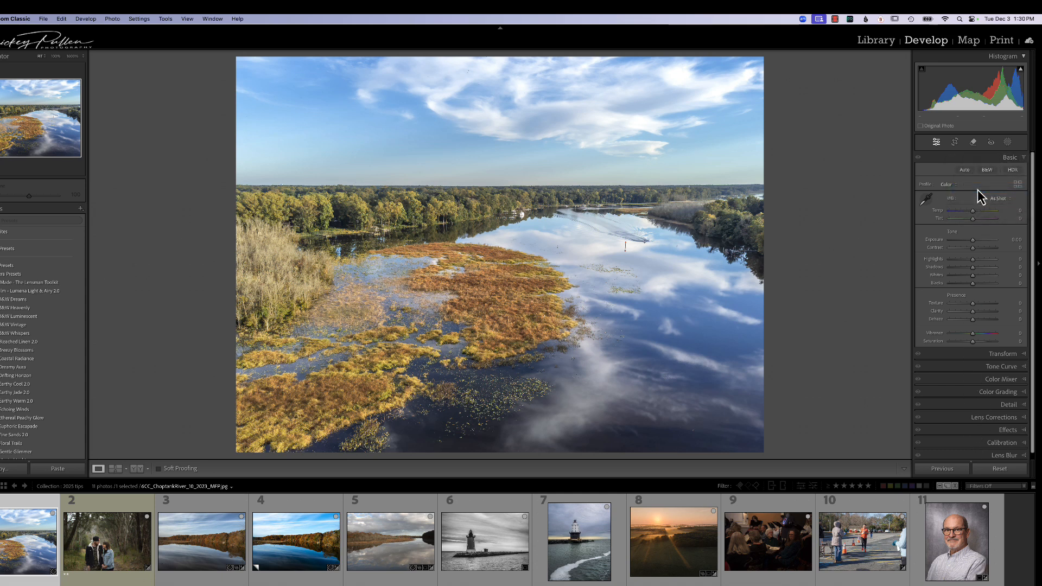
Expand Transform, Tone Curve, Color Mixer and Color Grading one after another, ending with Basic expanded
left_click(1002, 354)
left_click(999, 333)
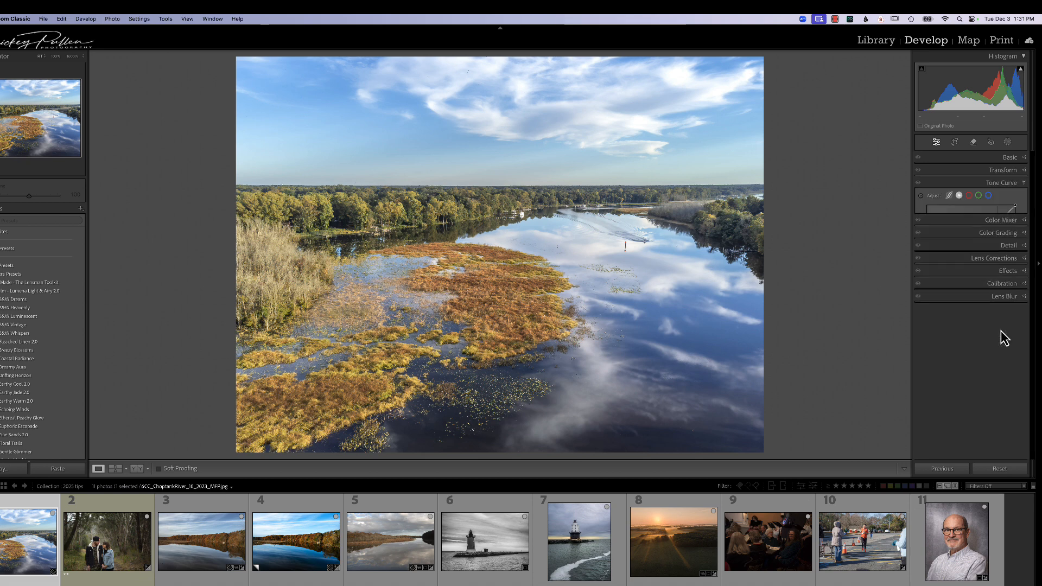
left_click(999, 341)
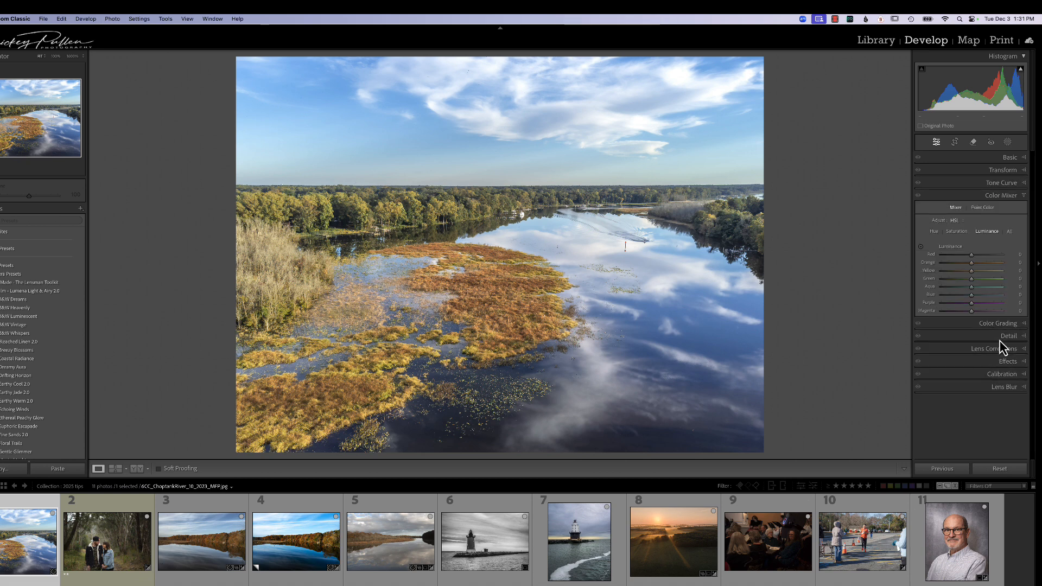
left_click(1001, 327)
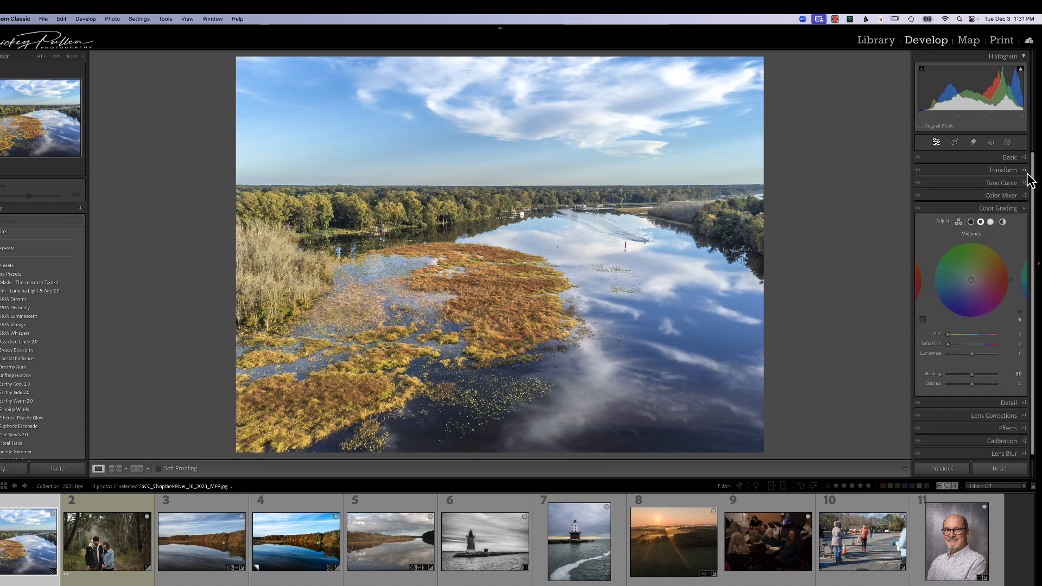
left_click(1003, 157)
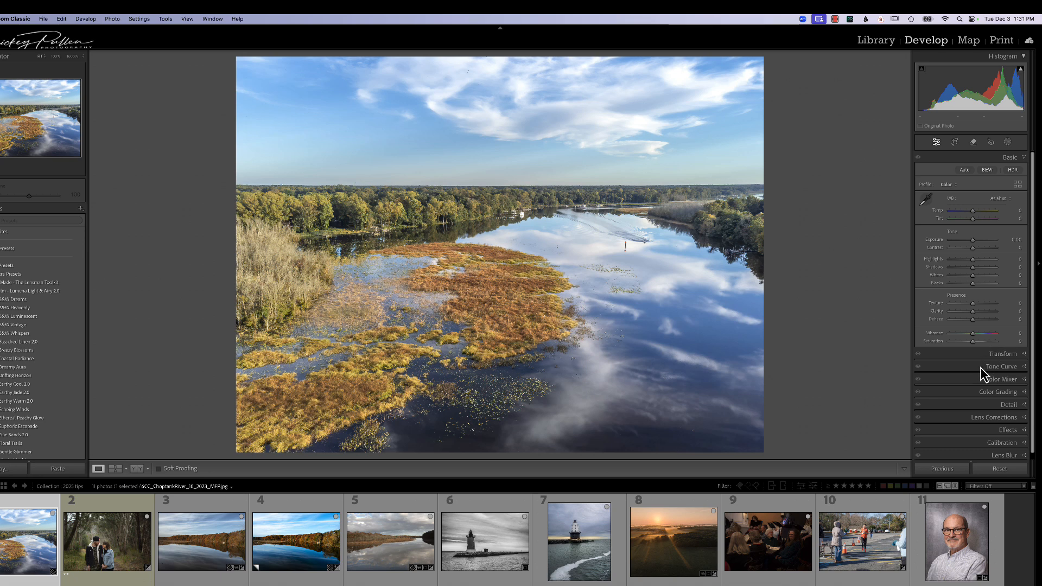
Switch off Solo Mode while expanding Tone Curve, and look through it together with Basic
key("alt")
left_click(1005, 369)
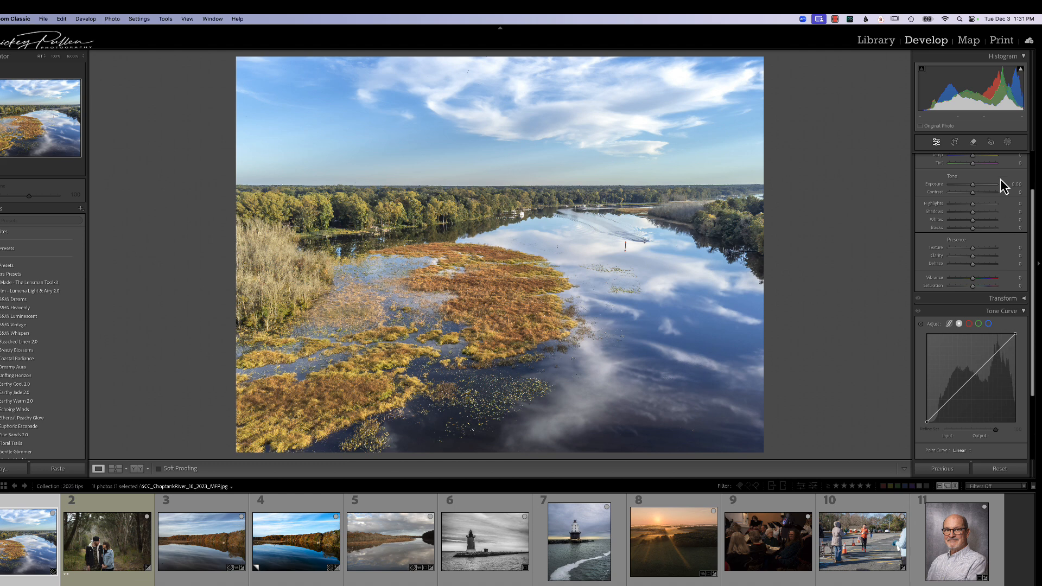
scroll(995, 257, "up", 2)
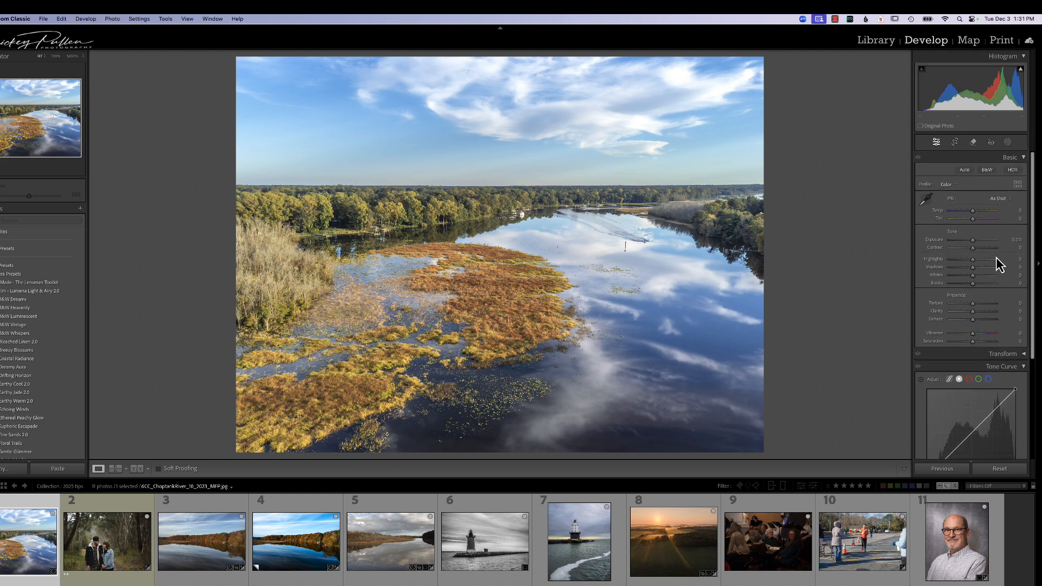
scroll(995, 257, "down", 5)
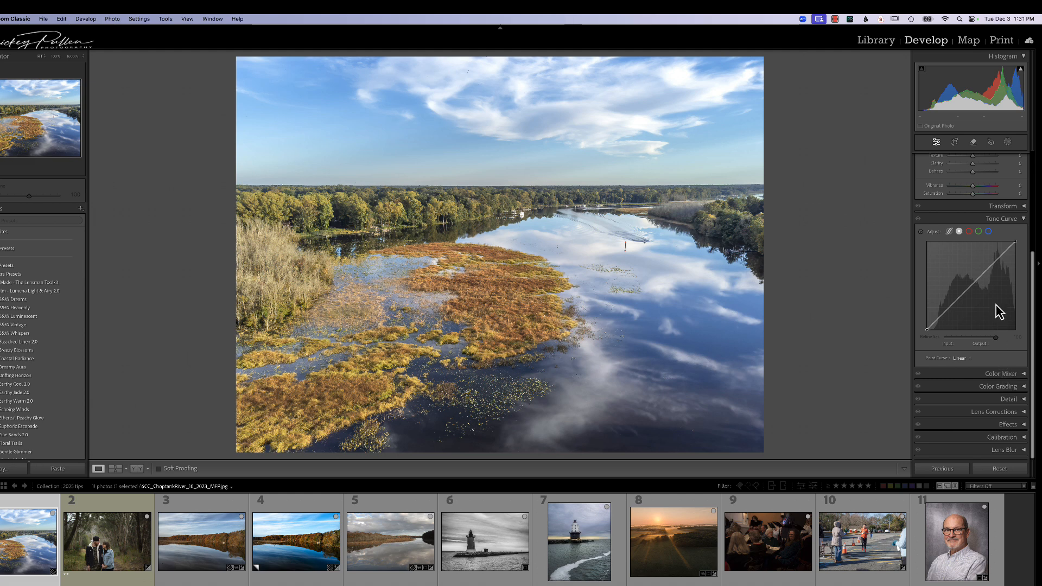
scroll(995, 302, "up", 5)
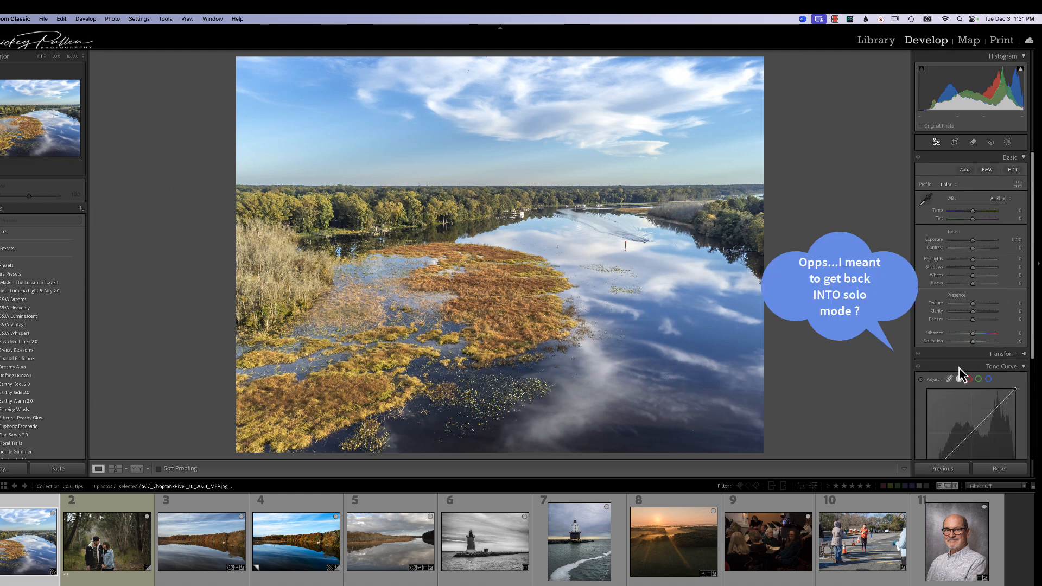
Switch Solo Mode back on from the Tone Curve section and cycle through Basic and Transform, leaving Basic expanded
key("alt")
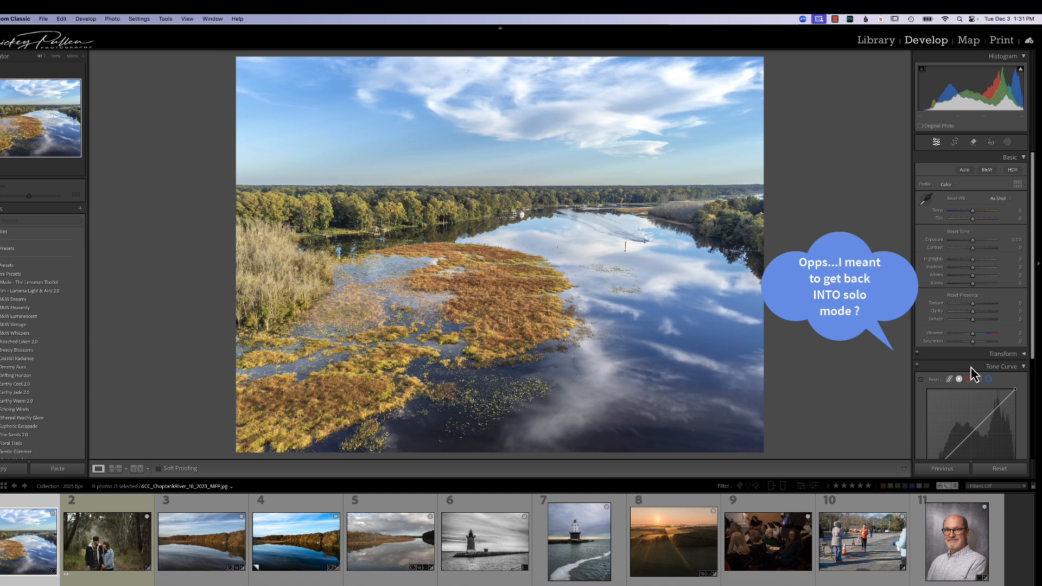
left_click(1024, 371, "alt")
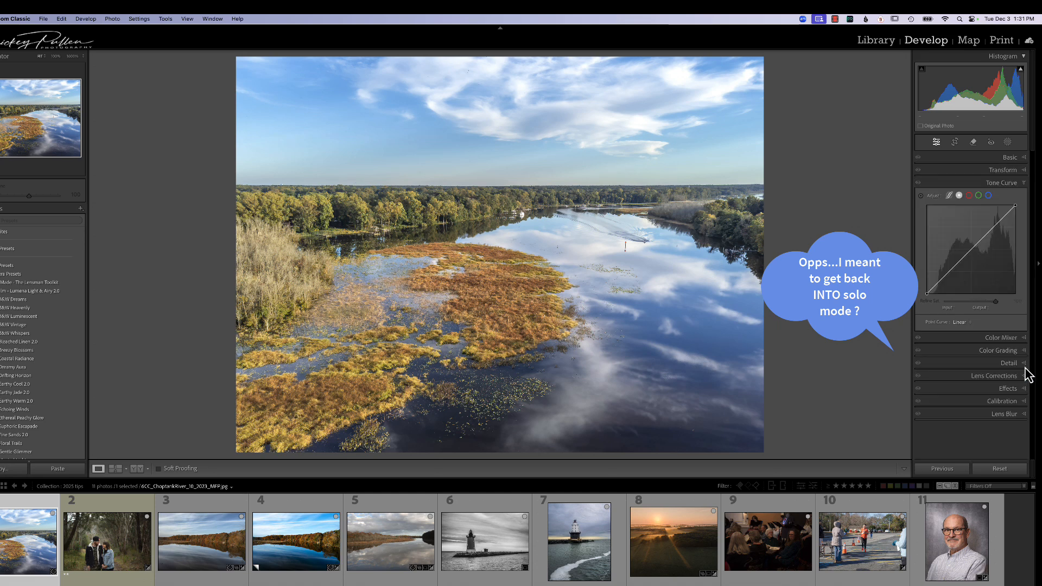
left_click(1026, 158)
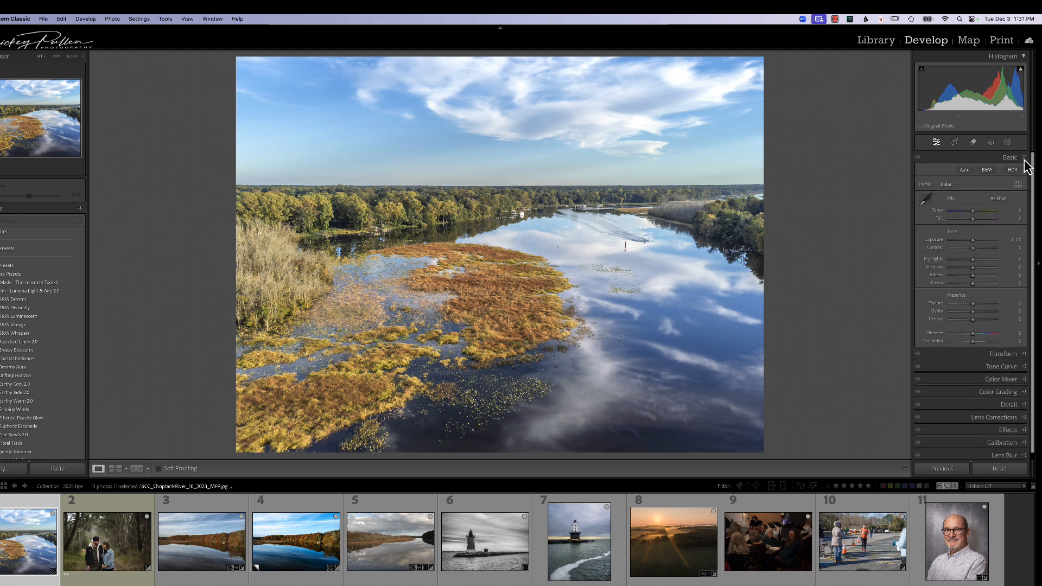
left_click(996, 355)
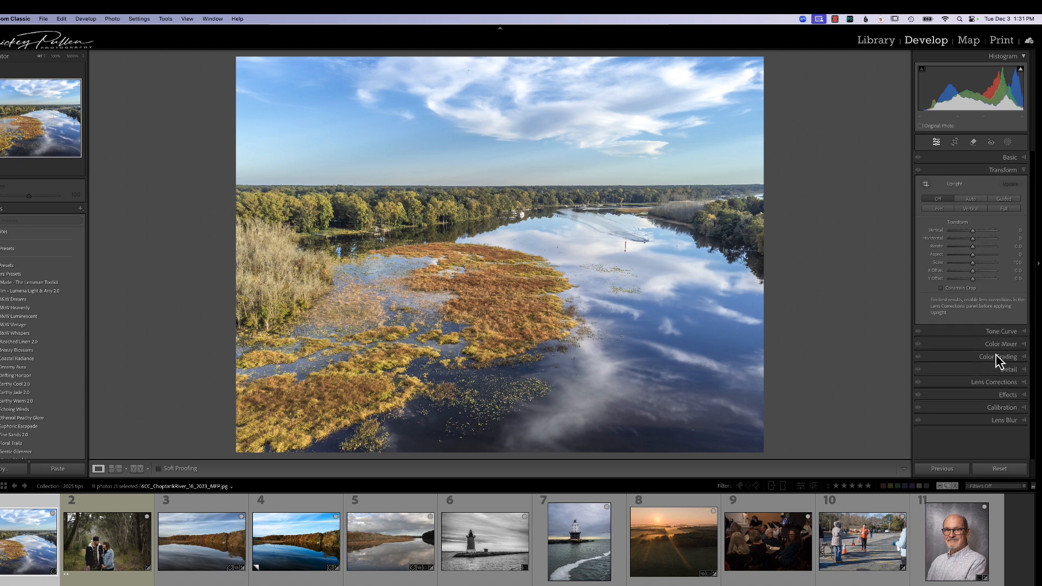
left_click(1011, 158)
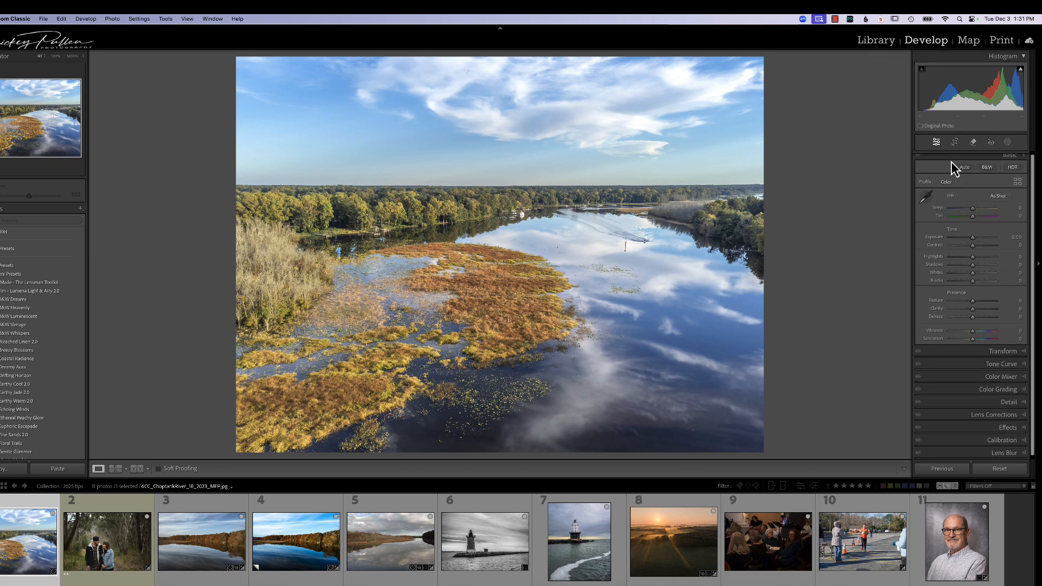
Hide the Lens Blur section in the Develop panel customization and save the change
right_click(961, 354)
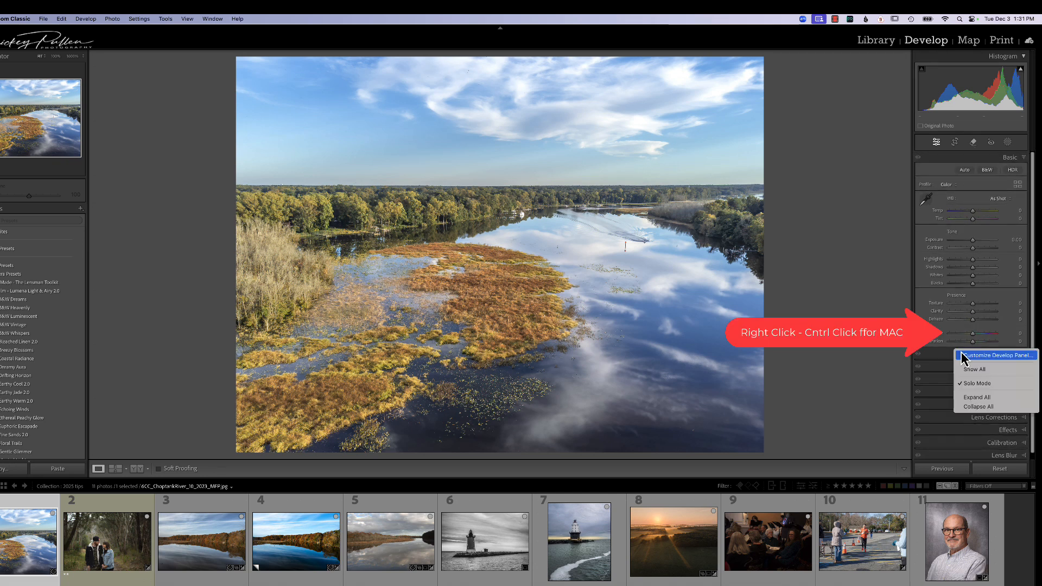
left_click(978, 356)
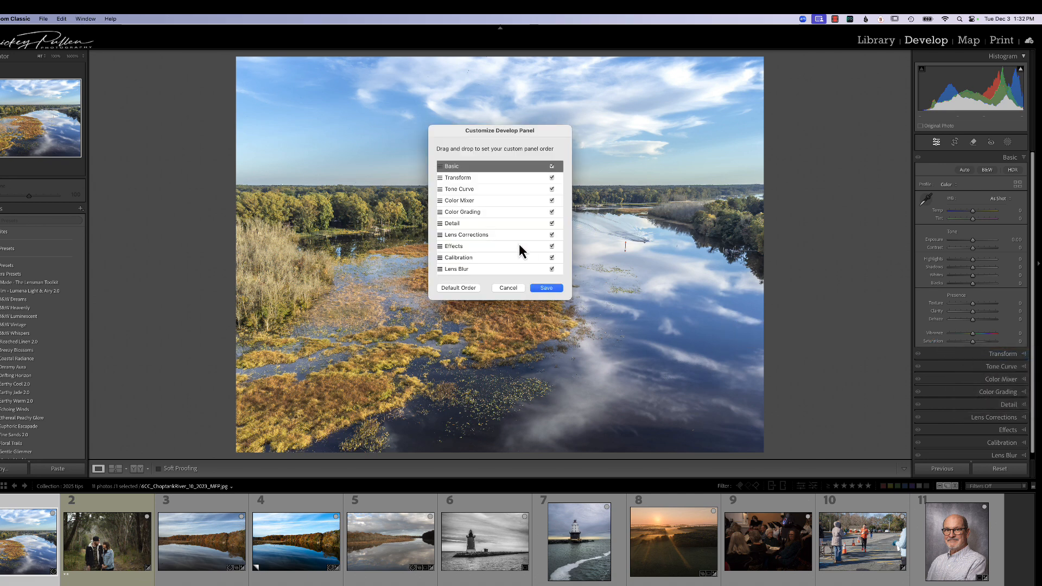
scroll(523, 249, "down", 1)
scroll(523, 247, "up", 1)
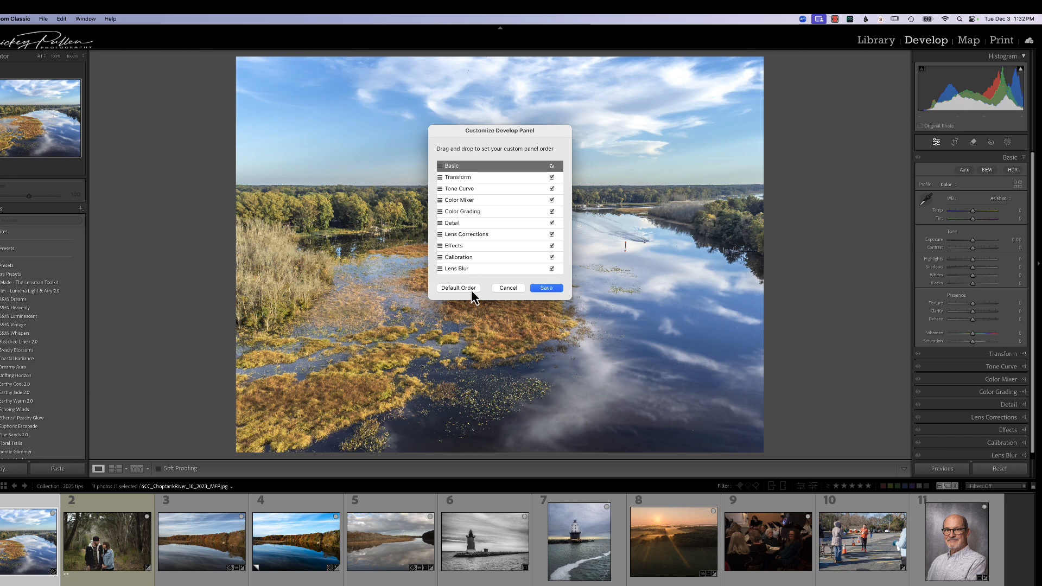
left_click(552, 270)
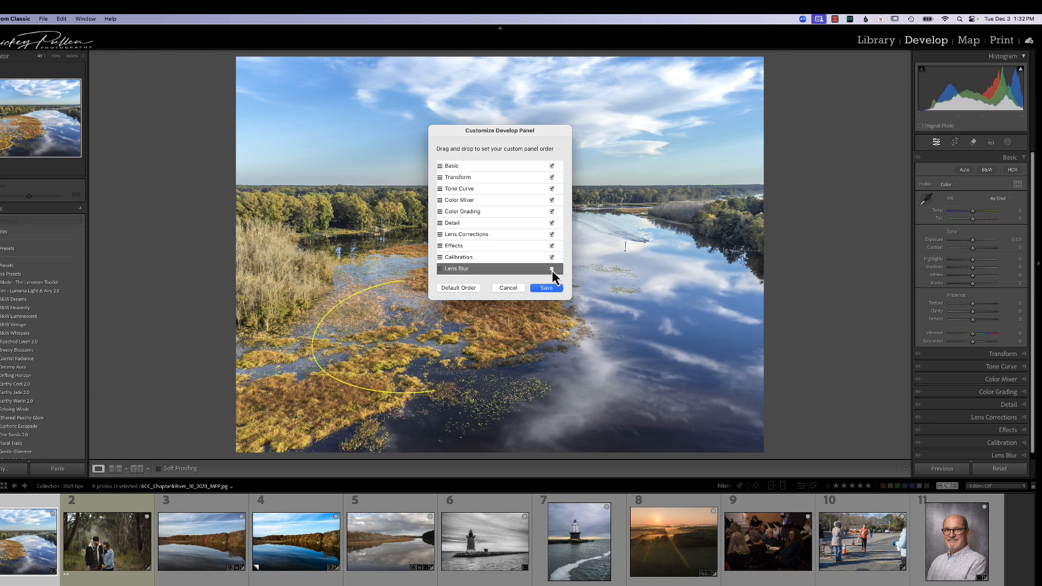
left_click(547, 289)
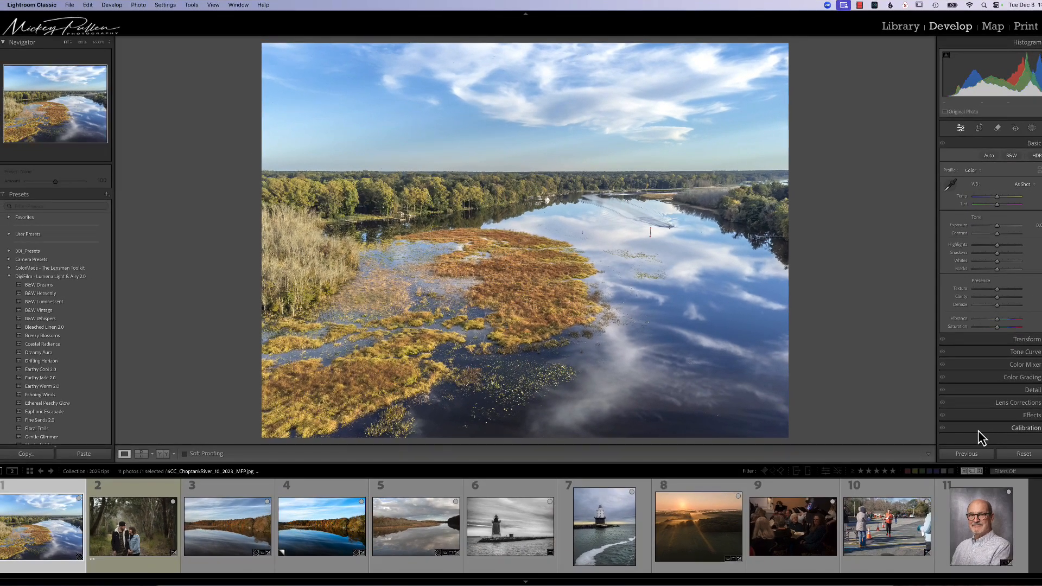
Make the Lens Blur section visible again in the Develop panel customization
right_click(978, 429)
left_click(998, 435)
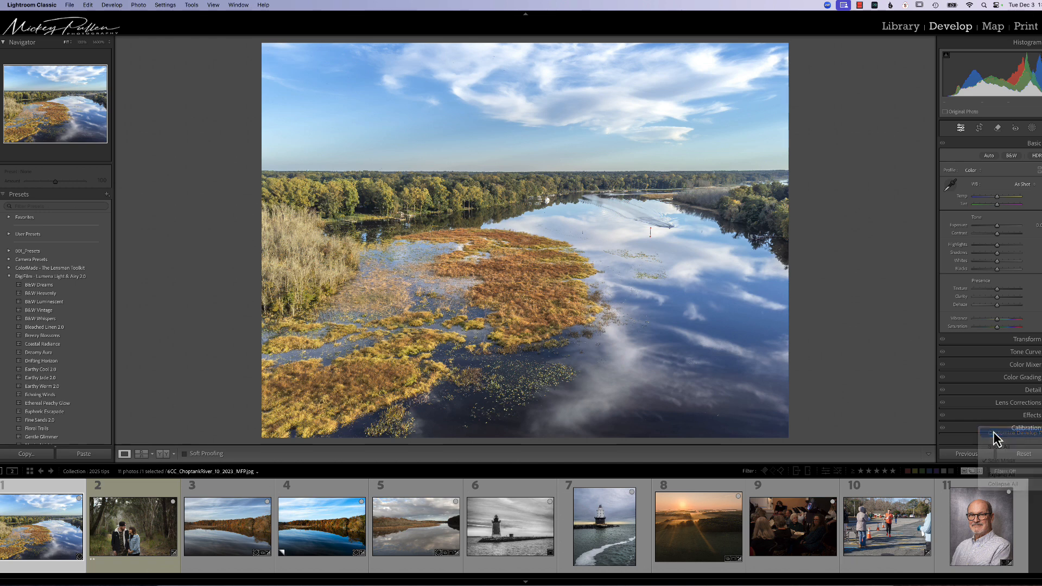
left_click(577, 256)
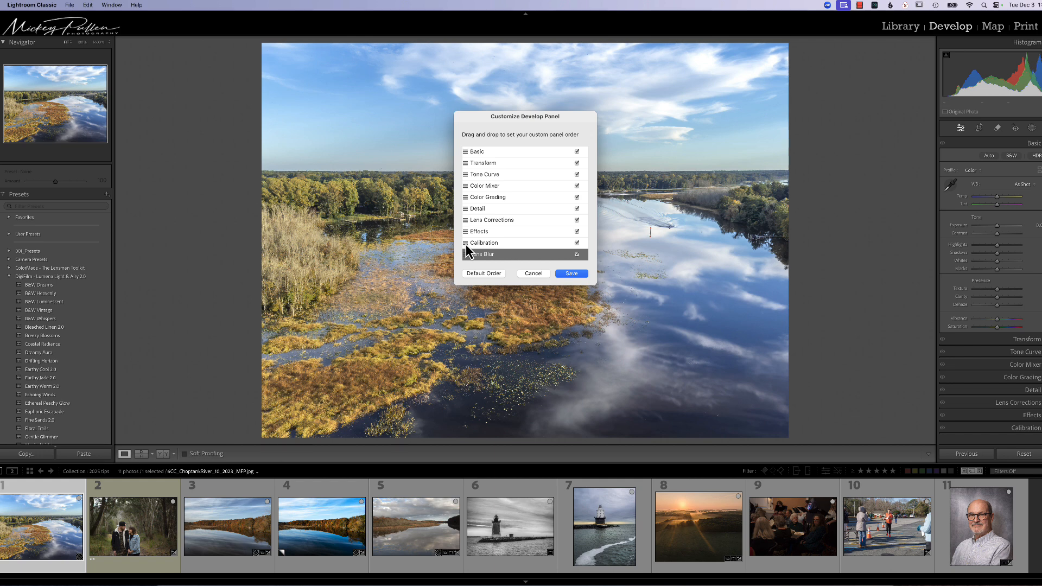
Move Lens Corrections directly below Transform and Color Grading above Color Mixer, save the order, and postpone the relaunch
left_click_drag(467, 245, 500, 246)
left_click_drag(470, 220, 470, 193)
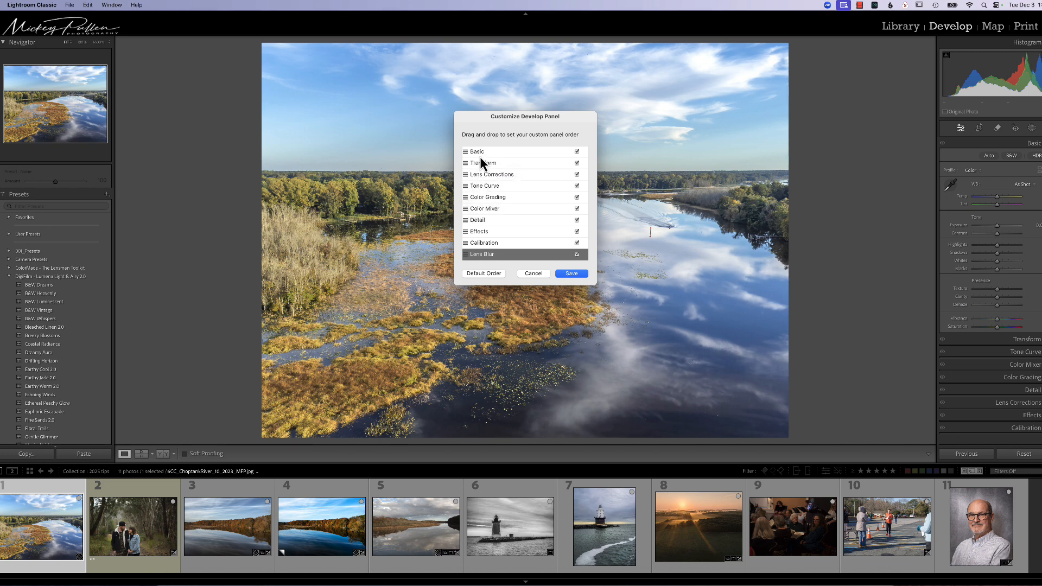
left_click(573, 274)
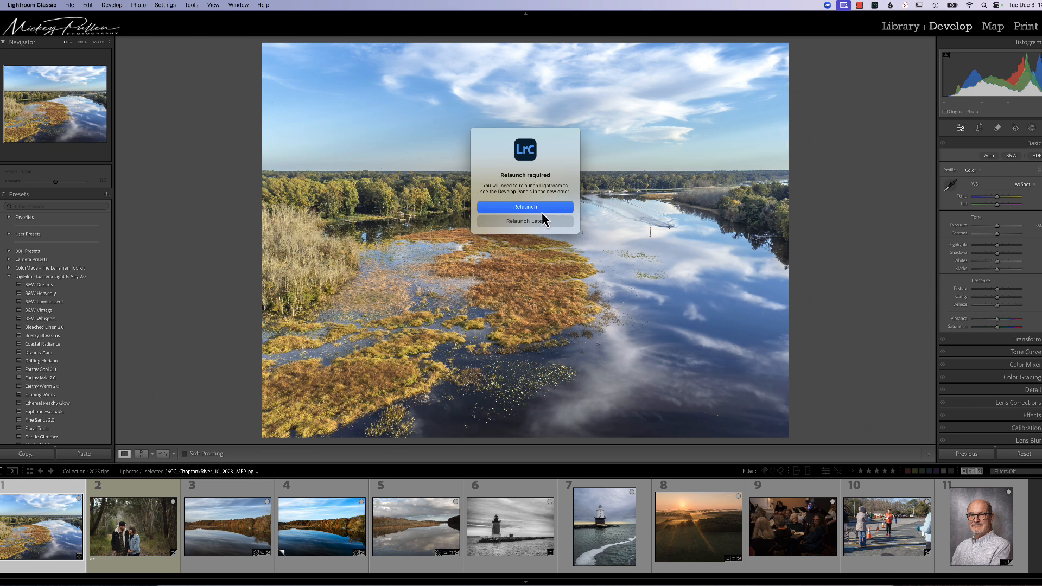
left_click(517, 223)
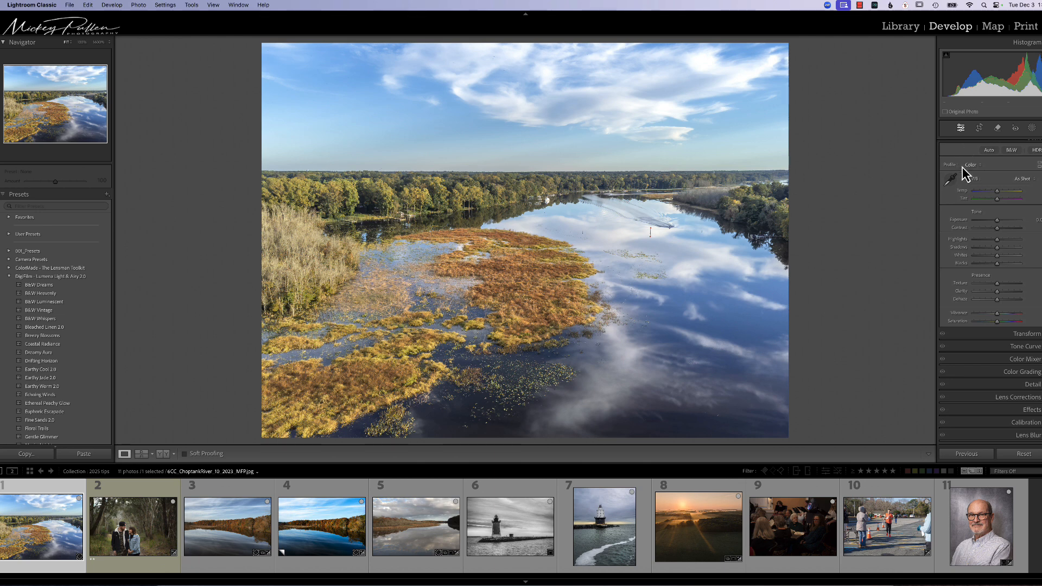
Restore the default section order in the Develop panel customization, save it, and postpone the relaunch
right_click(966, 146)
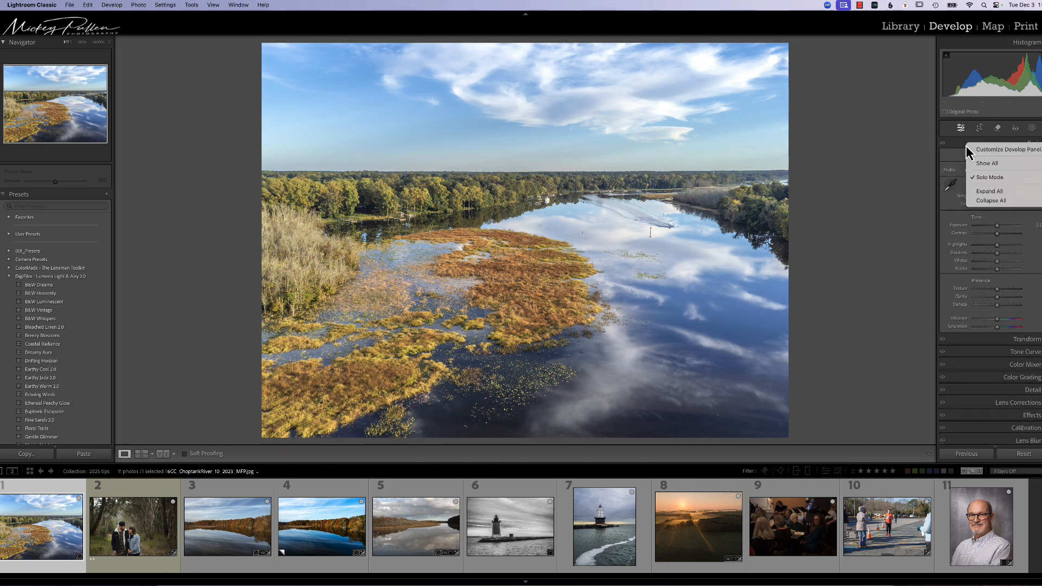
left_click(989, 150)
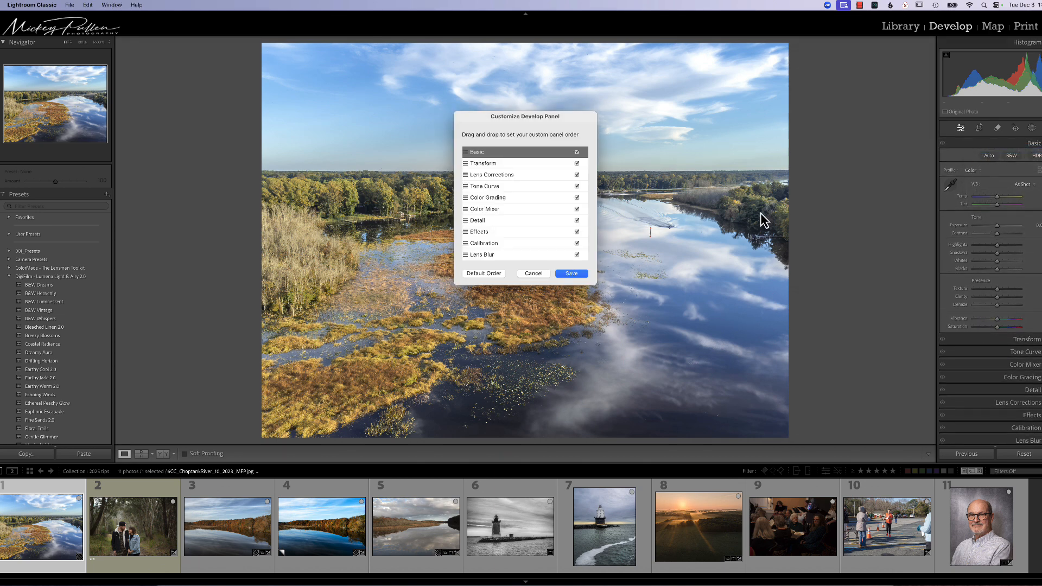
left_click(490, 276)
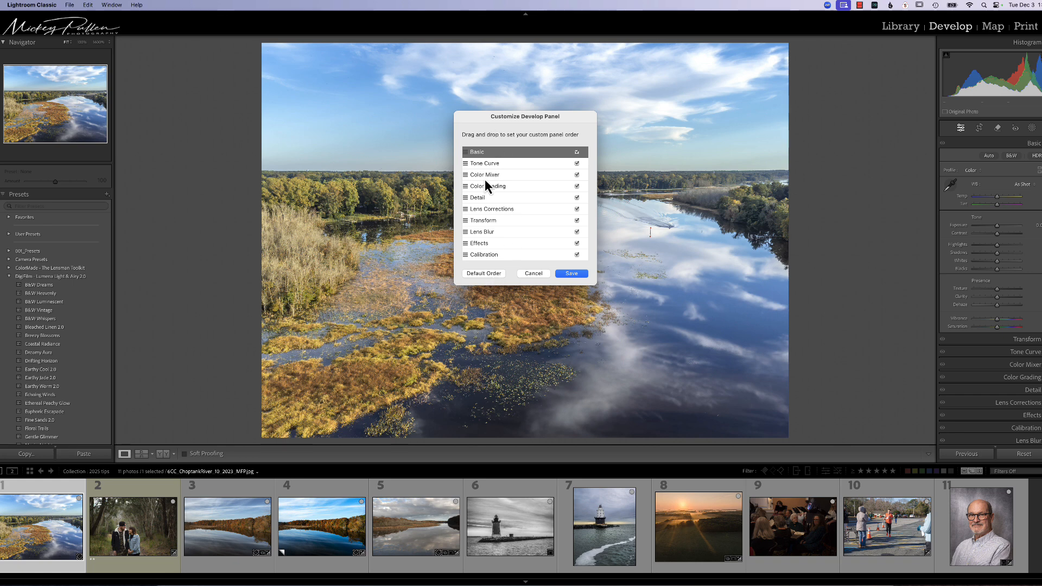
left_click(564, 276)
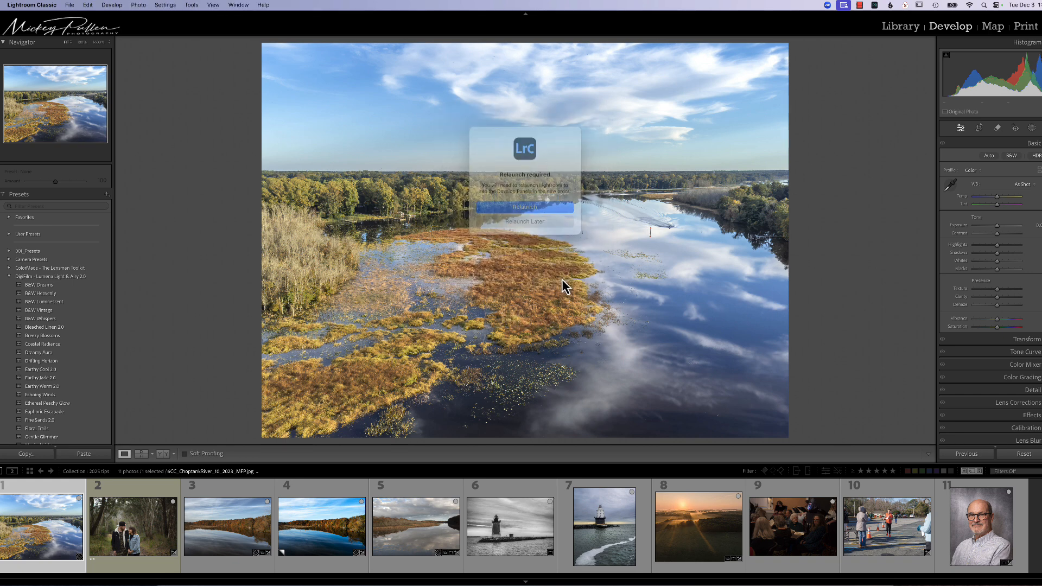
left_click(518, 223)
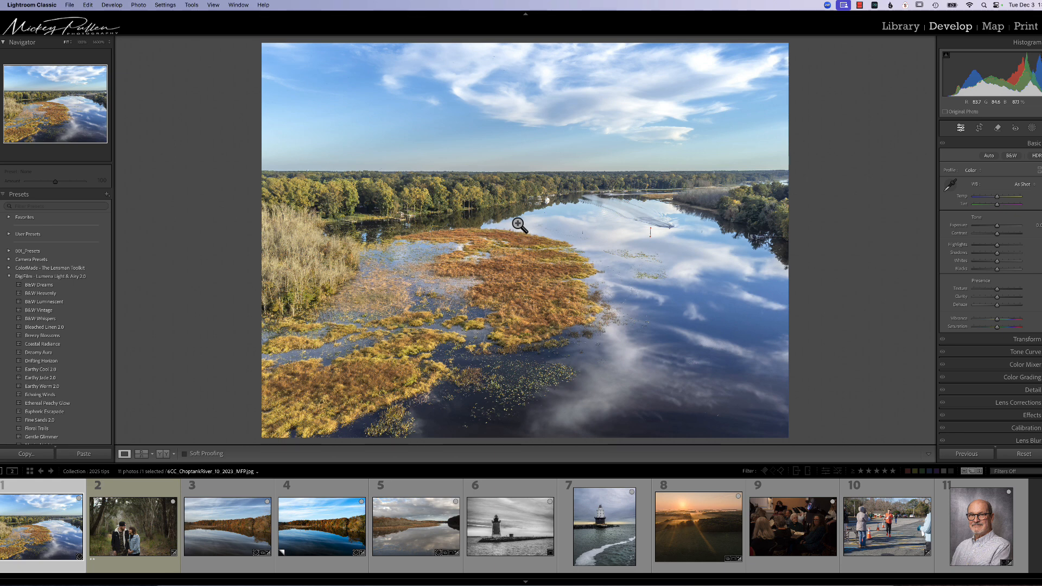
Switch to the Library's Loupe view and on to Grid view, then resize the thumbnails to six per row
key("e")
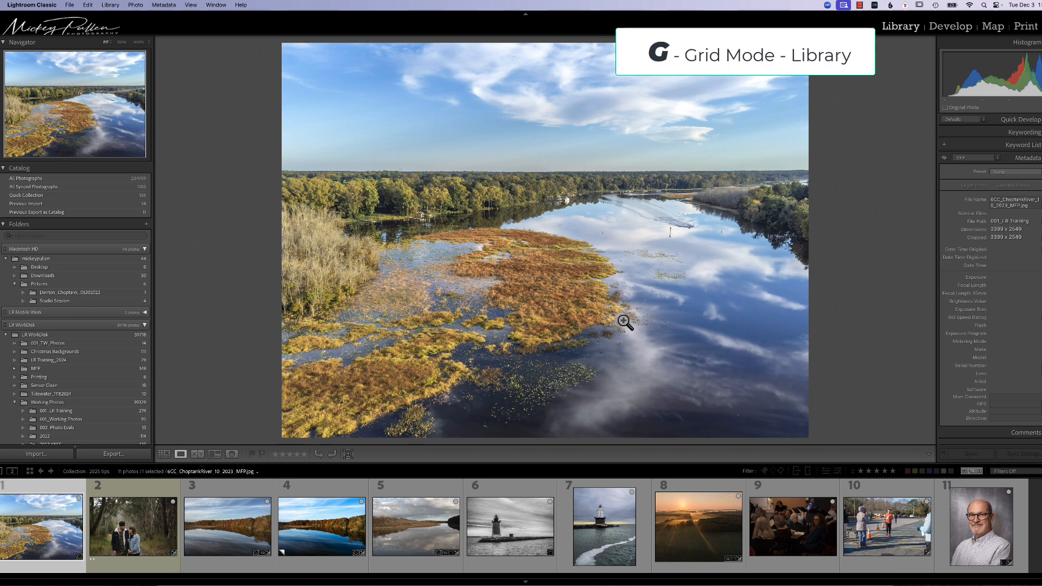
key("g")
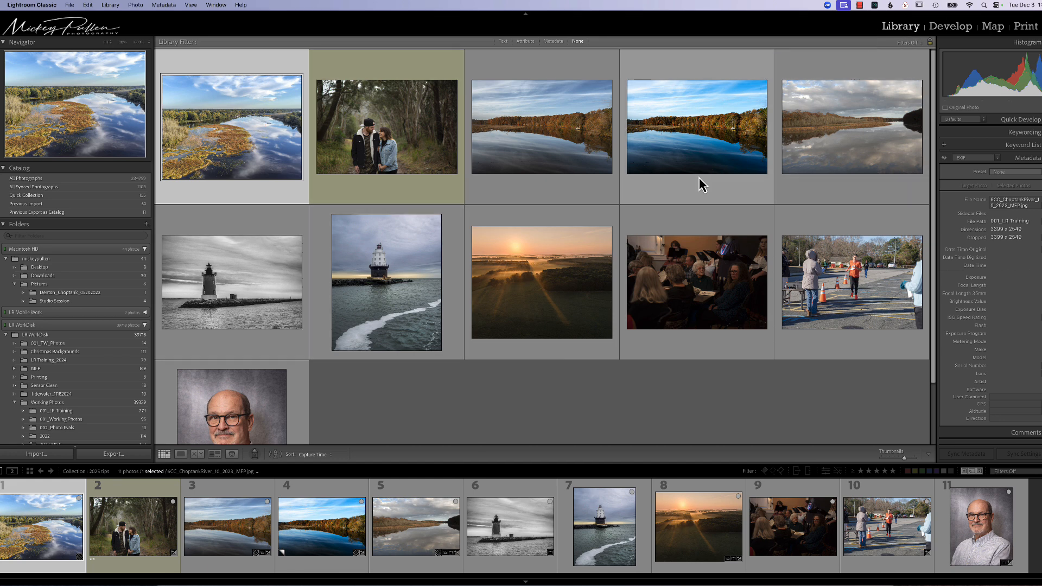
key("minus")
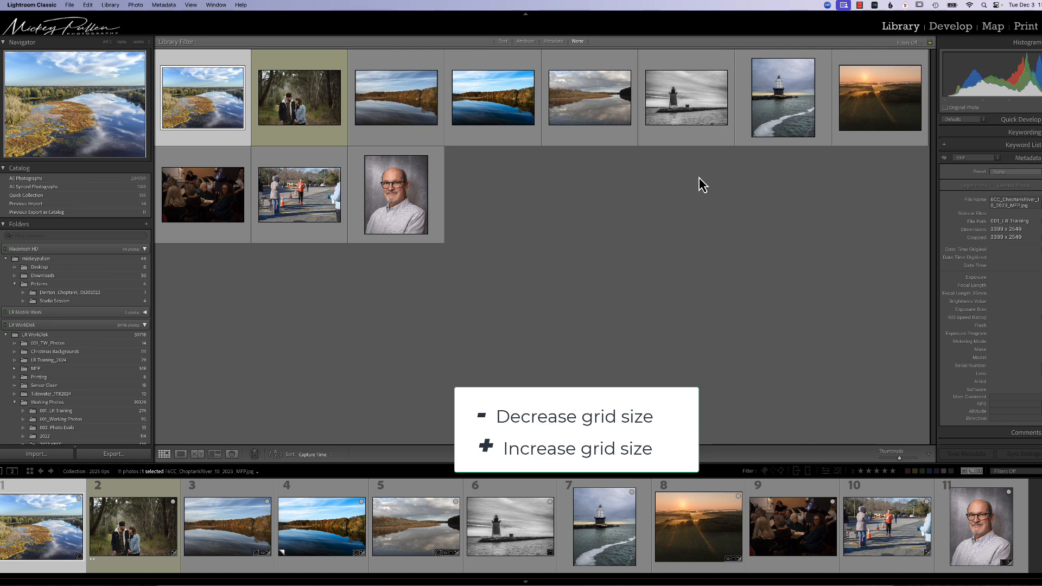
key("equal")
key("equal")
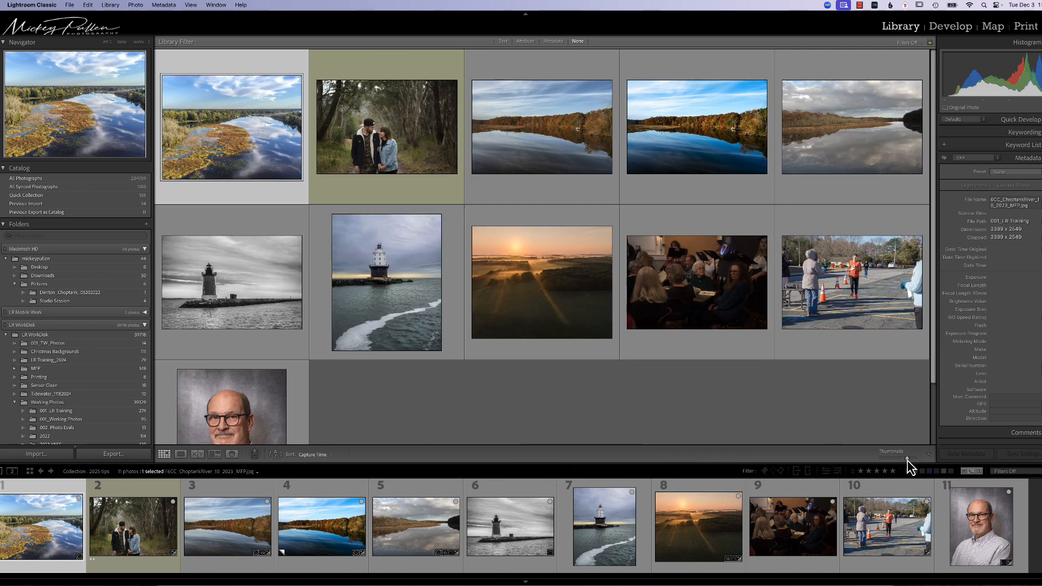
mouse_move(908, 462)
left_mouse_down()
mouse_move(892, 463)
mouse_move(903, 462)
left_mouse_up()
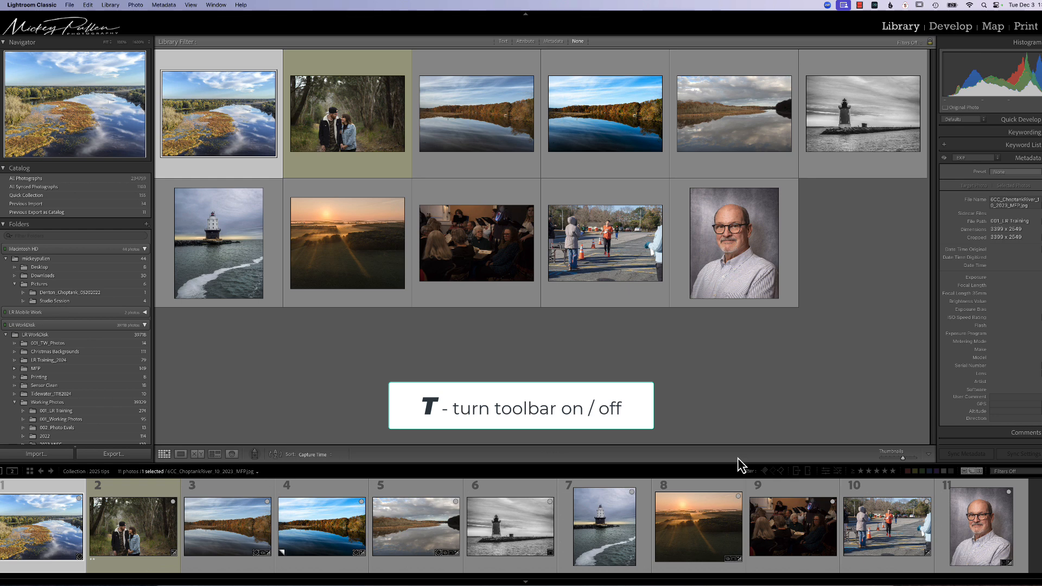
Hide the Library toolbar and show it again, then shrink the grid thumbnails to seven per row
key("t")
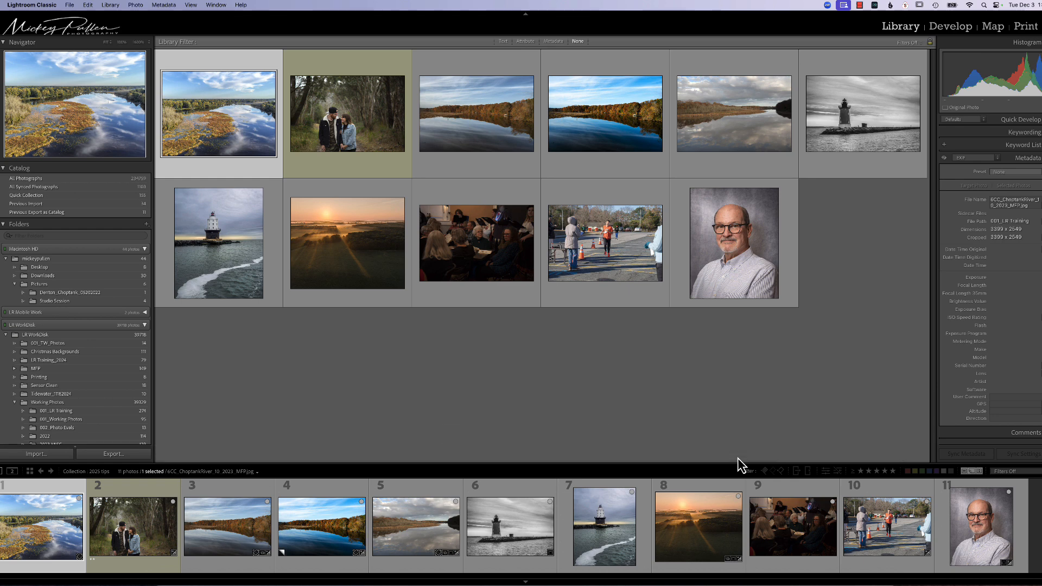
key("t")
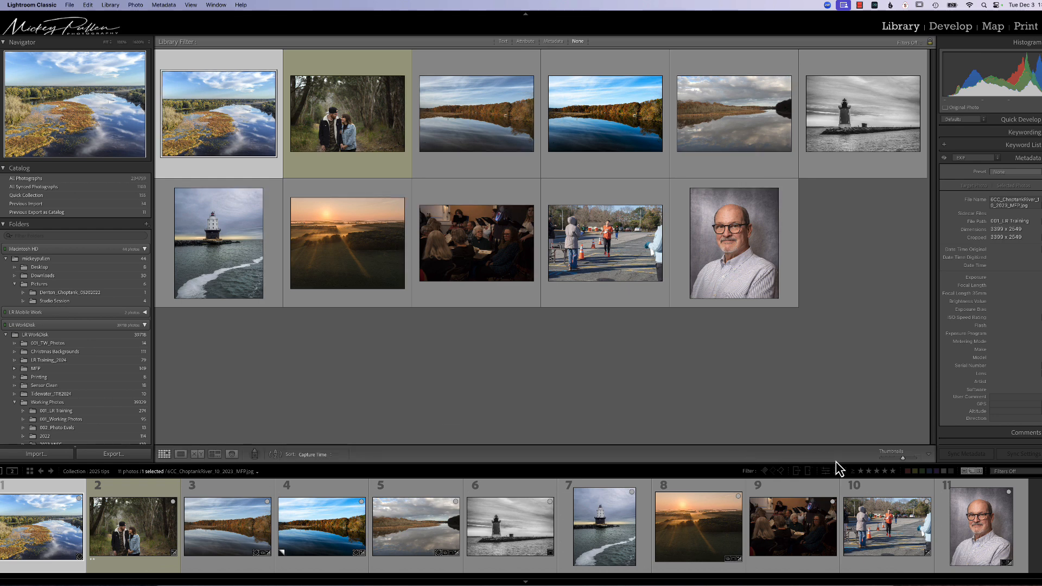
left_click_drag(904, 458, 901, 458)
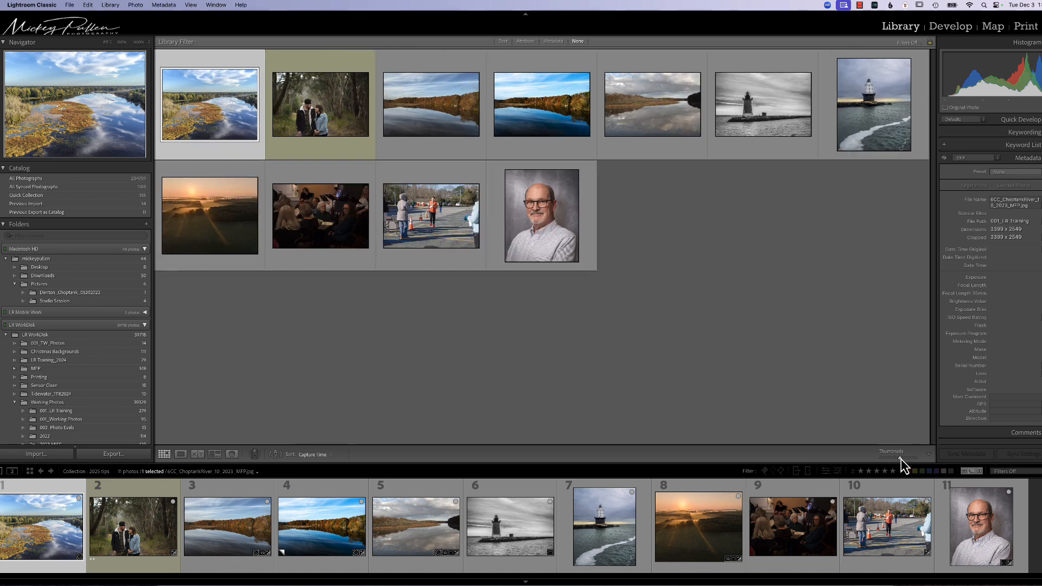
Select the portrait in the grid, then select the first river photo instead and open it in the Develop module
left_click(546, 217)
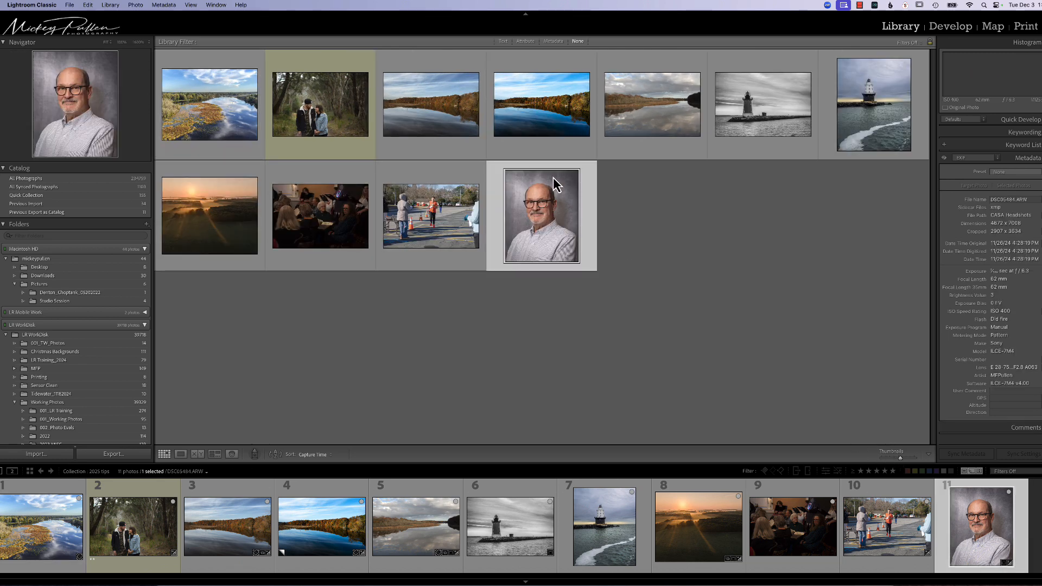
left_click(235, 117)
key("d")
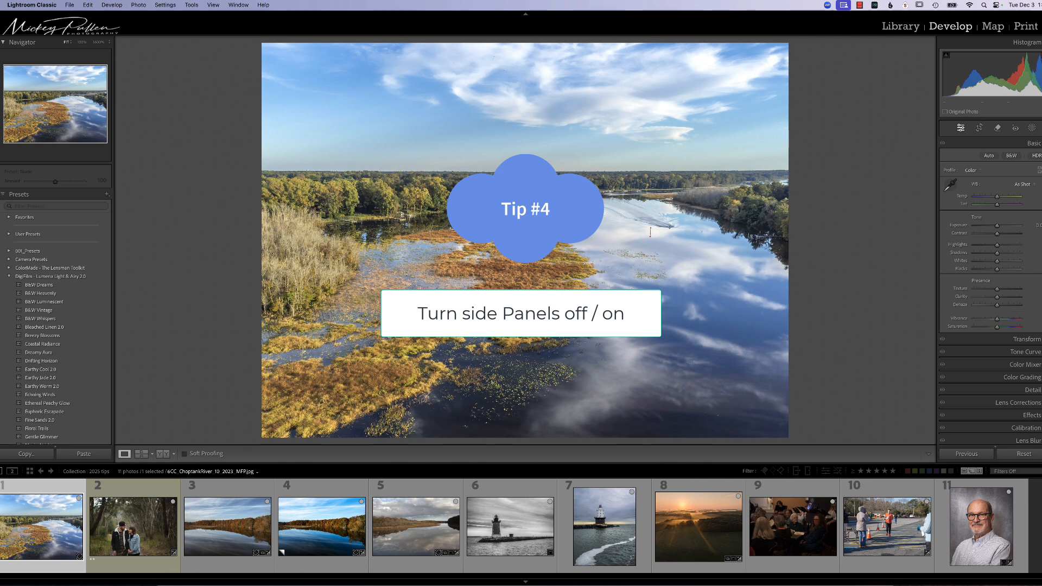
Hide and show both side panels twice around the river photo, ending with them shown
key("Tab")
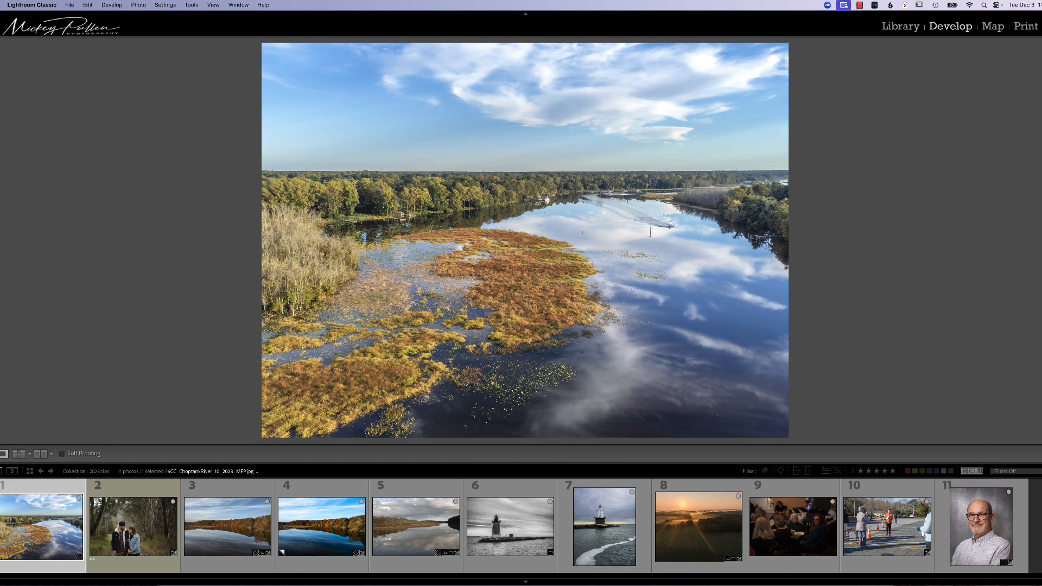
key("Tab")
key("Tab")
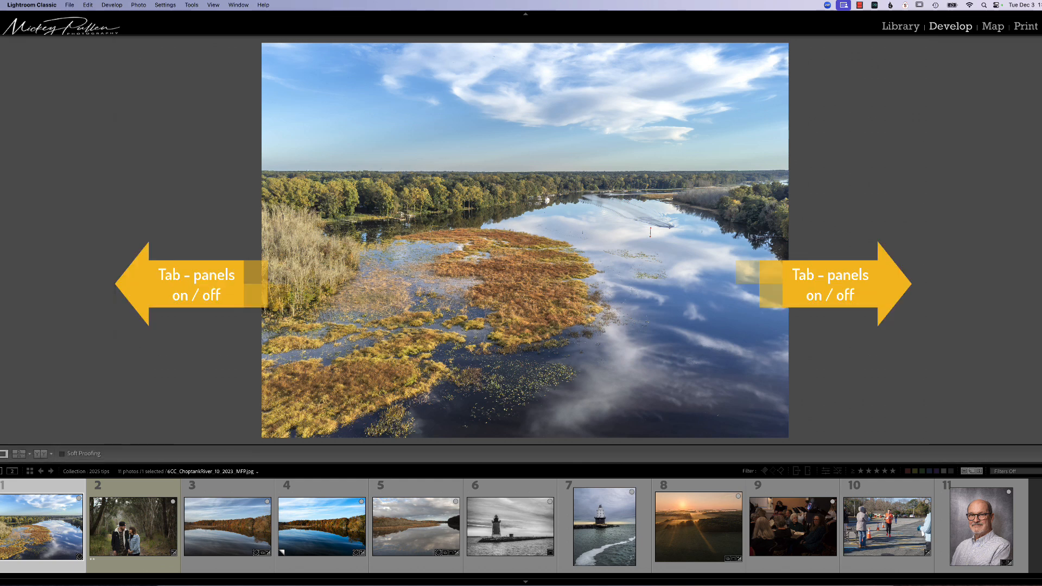
key("Tab")
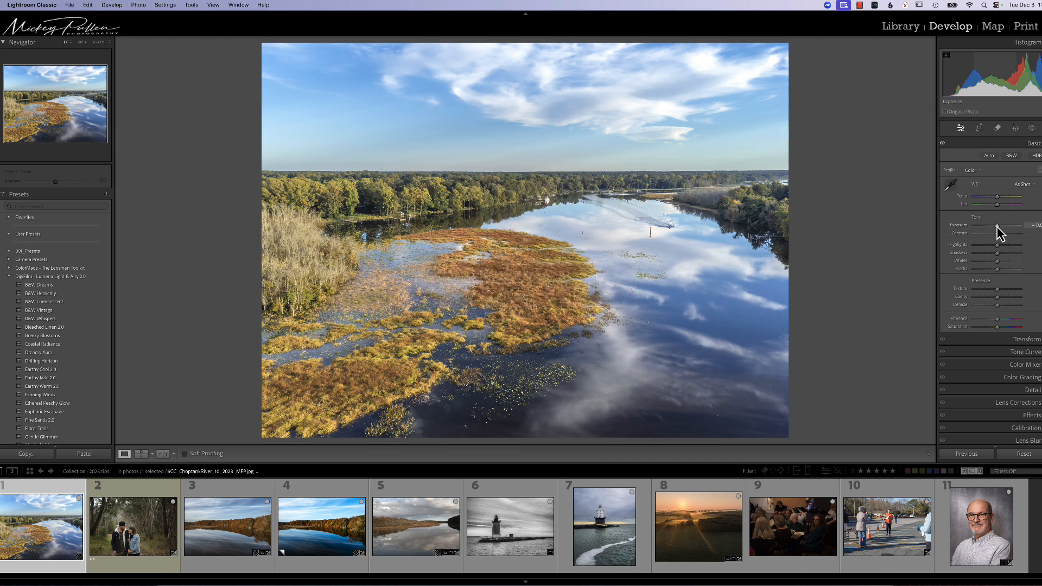
Raise the river photo's Exposure and lower its Shadows and Whites in the Basic section
key("shift+Up")
key("shift+Up")
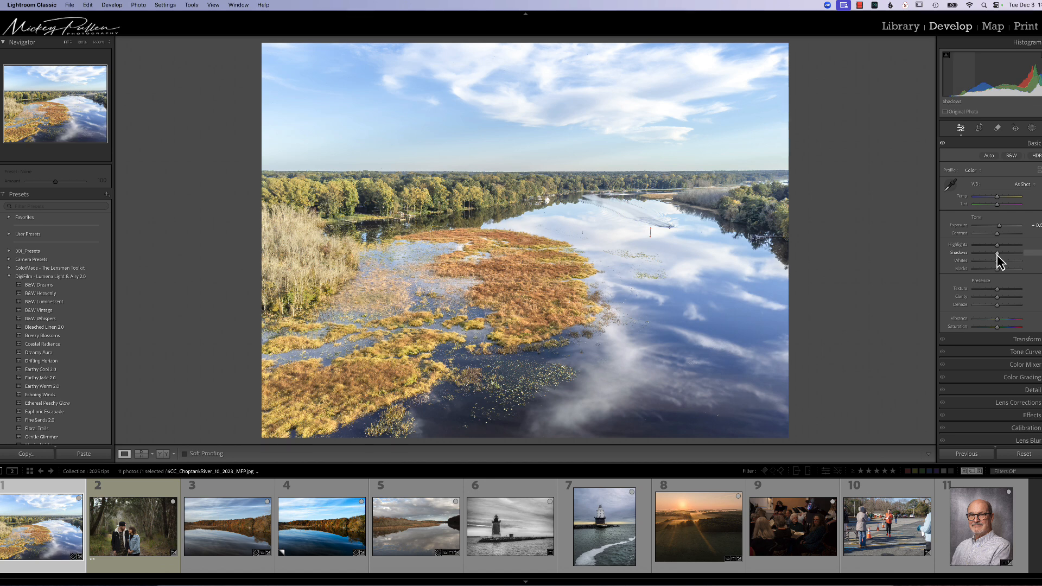
mouse_move(997, 254)
left_mouse_down()
mouse_move(983, 256)
mouse_move(988, 266)
left_mouse_up()
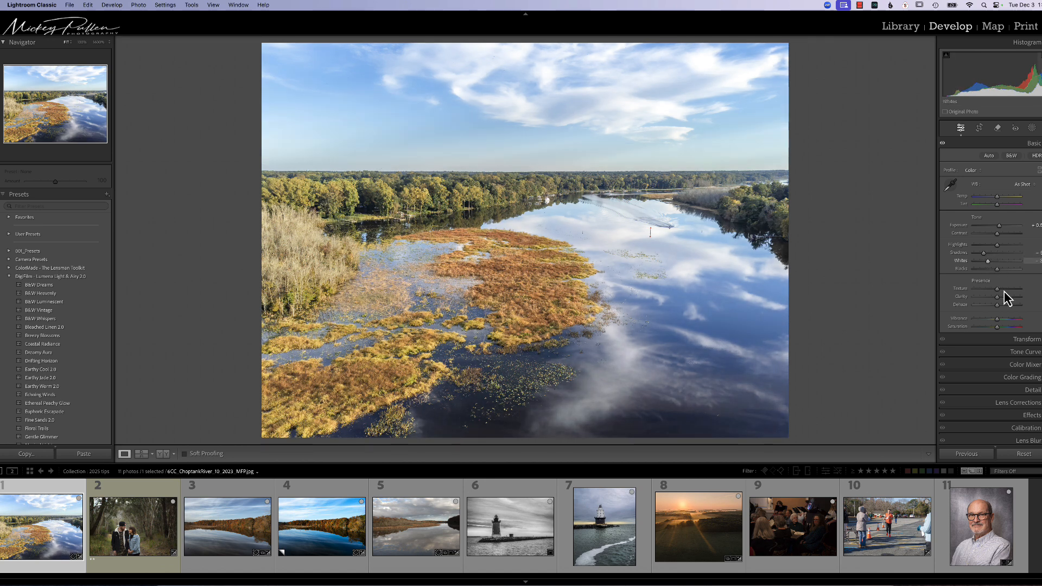
Tint the midtones towards blue in Color Grading and raise their Luminance slightly
left_click(1010, 378)
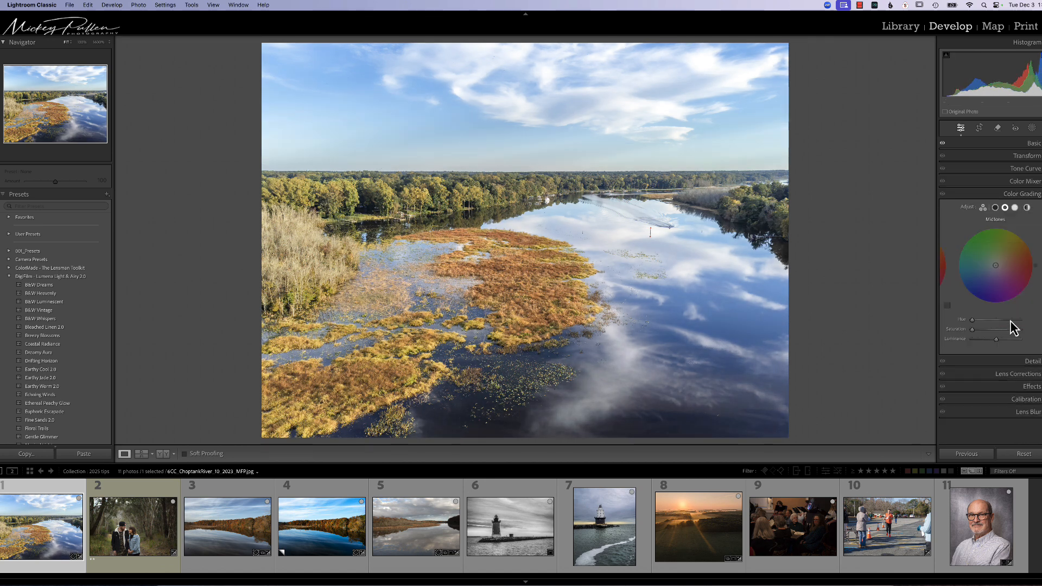
left_click_drag(993, 281, 984, 296)
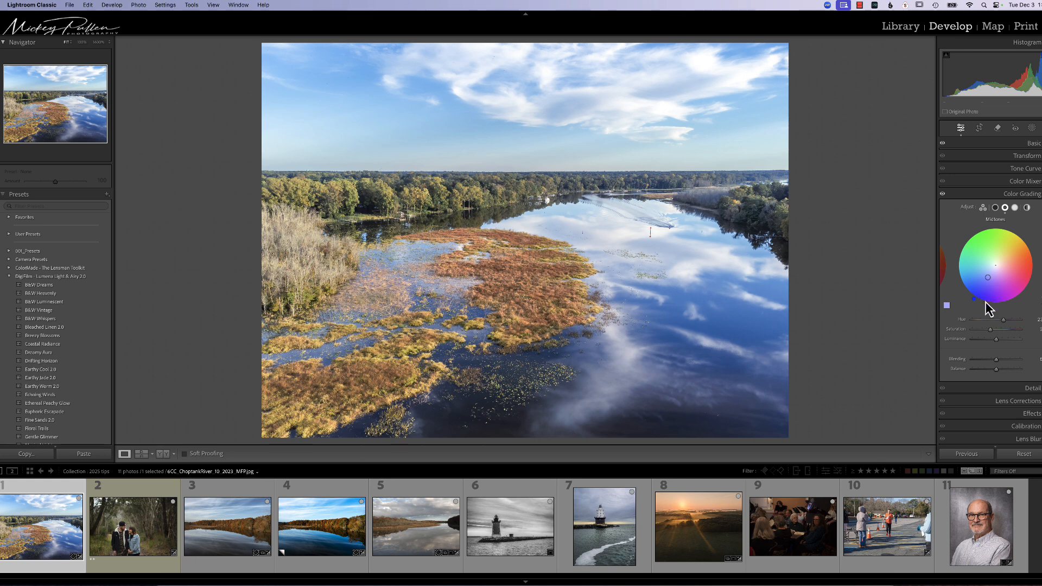
left_click_drag(996, 339, 1001, 339)
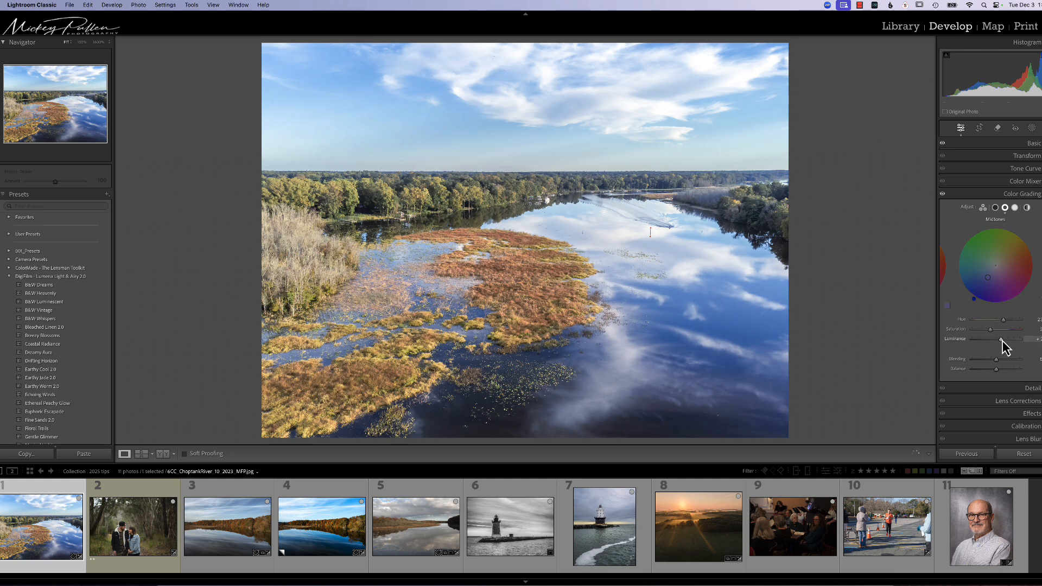
Look into the Effects section, then increase the Blue Primary and Green Primary saturation in Calibration
left_click(965, 414)
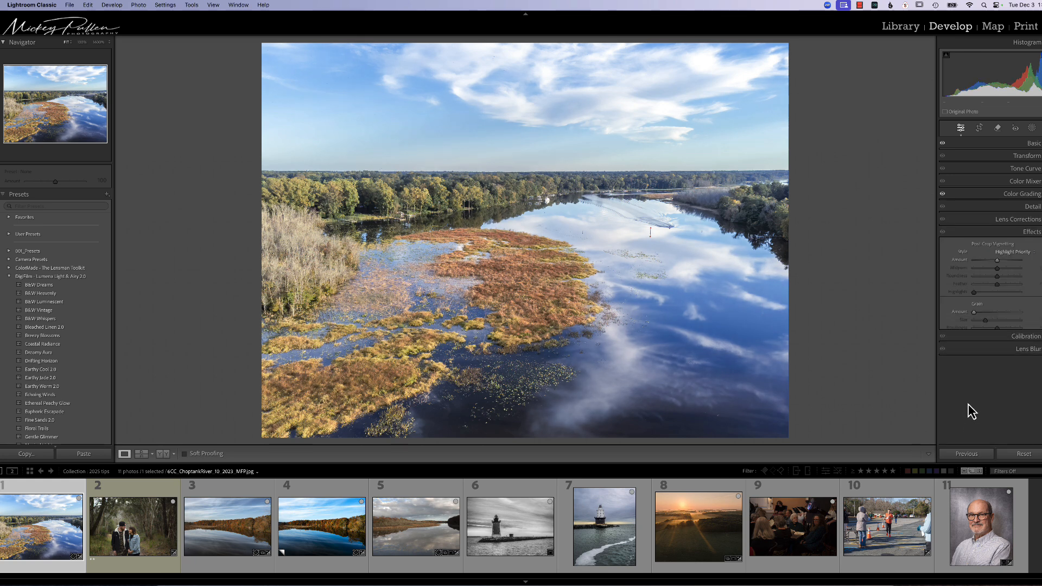
left_click(997, 342)
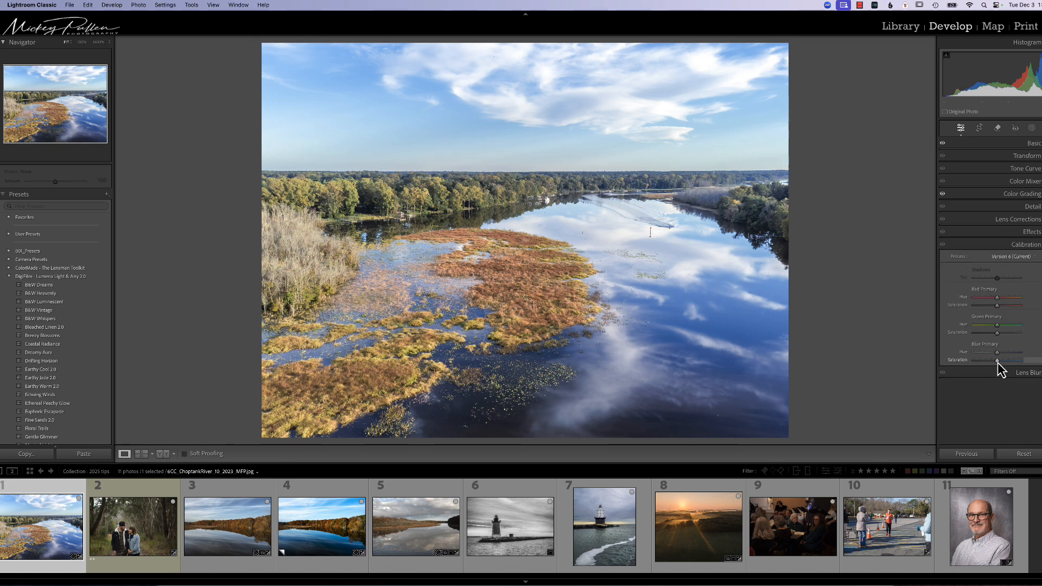
left_click_drag(997, 360, 1004, 361)
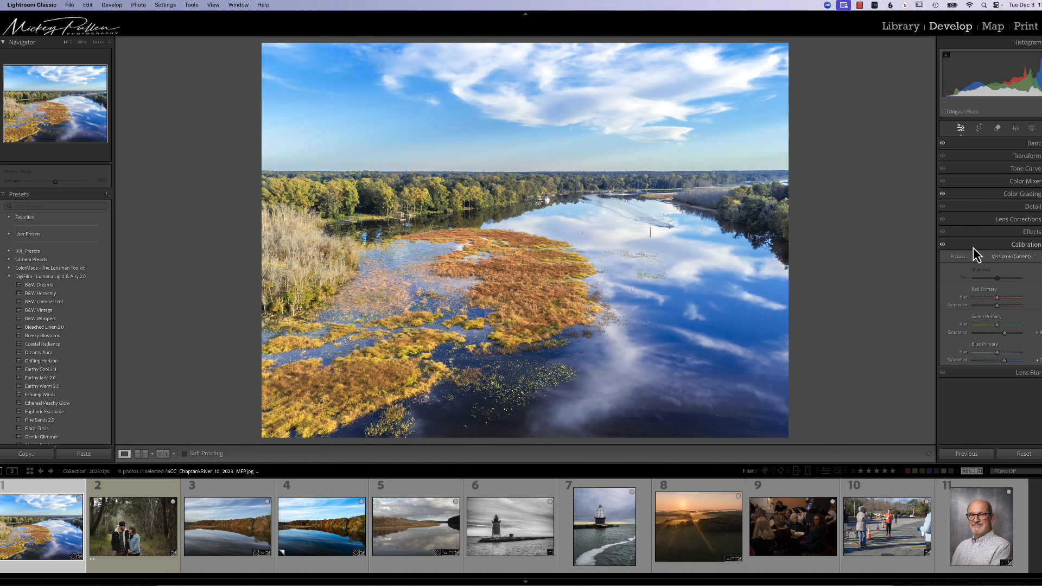
Compare the photo with and without the Basic, Color Grading and Calibration adjustments by temporarily switching each section off
left_click(943, 143)
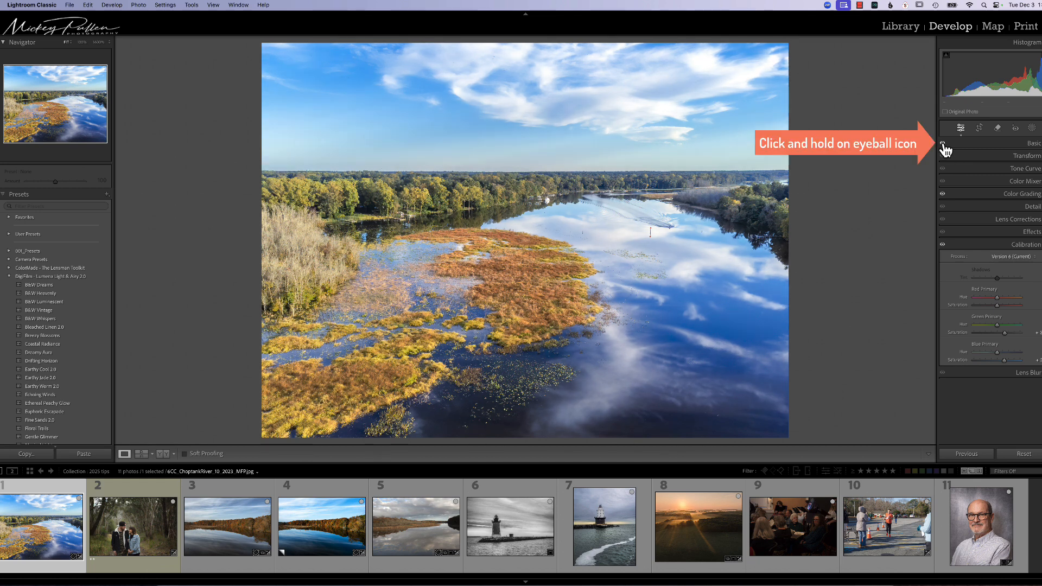
left_click(943, 144)
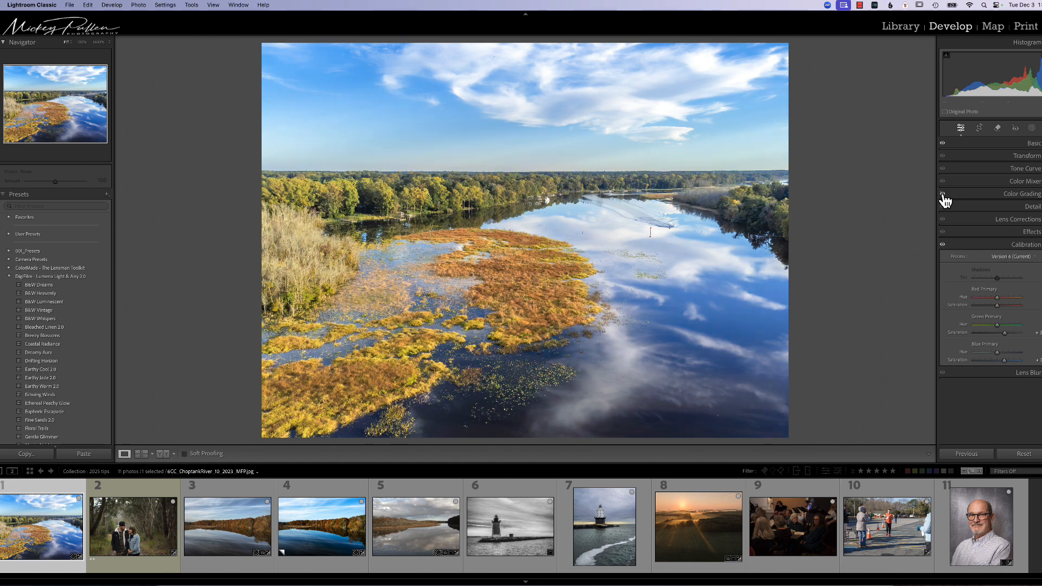
left_click(943, 245)
left_click(943, 246)
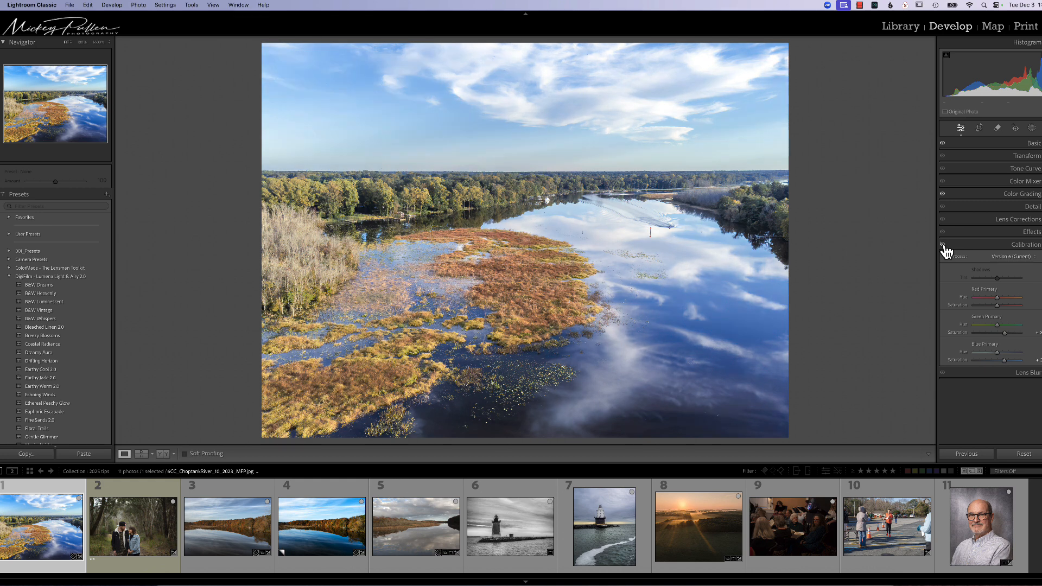
left_click(944, 246)
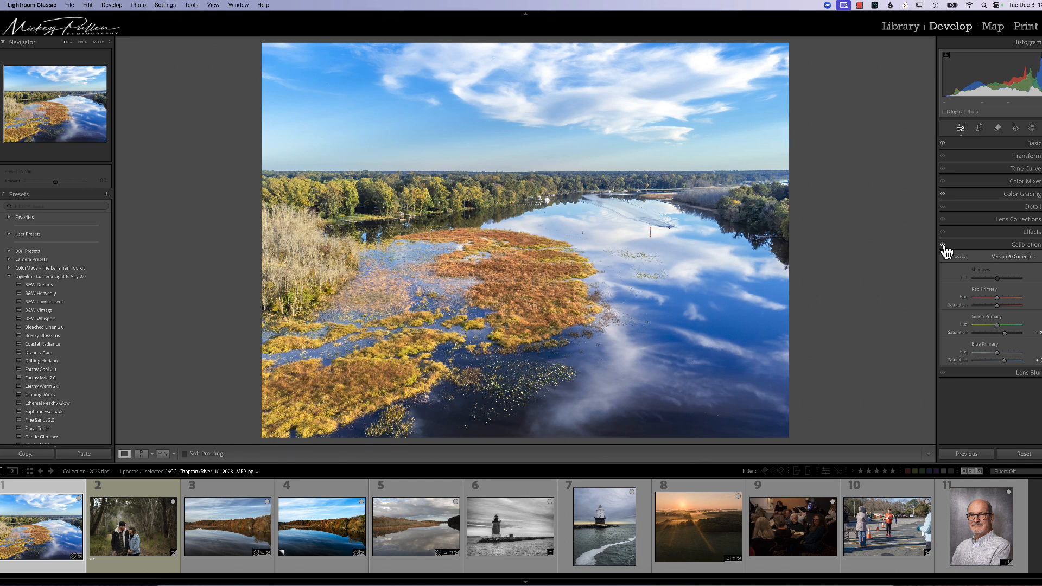
left_click(944, 246)
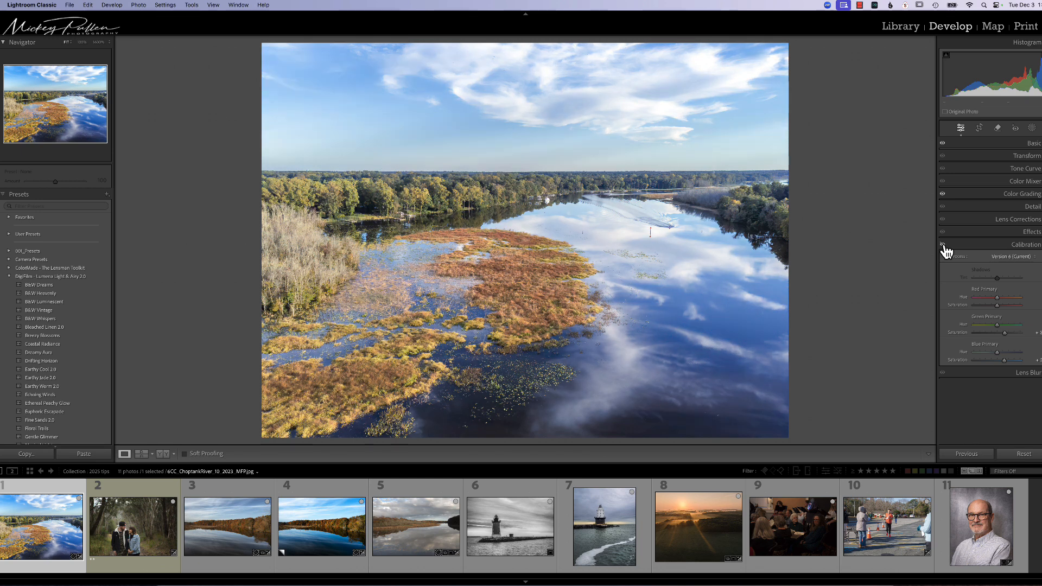
left_click(943, 246)
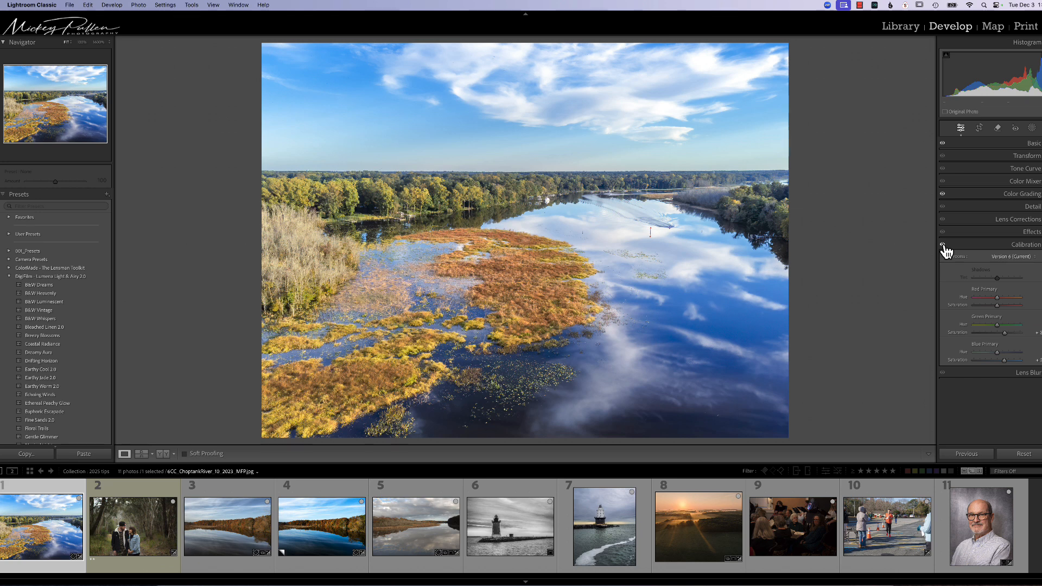
Switch the Calibration section's adjustments off persistently, then turn them back on
key("alt")
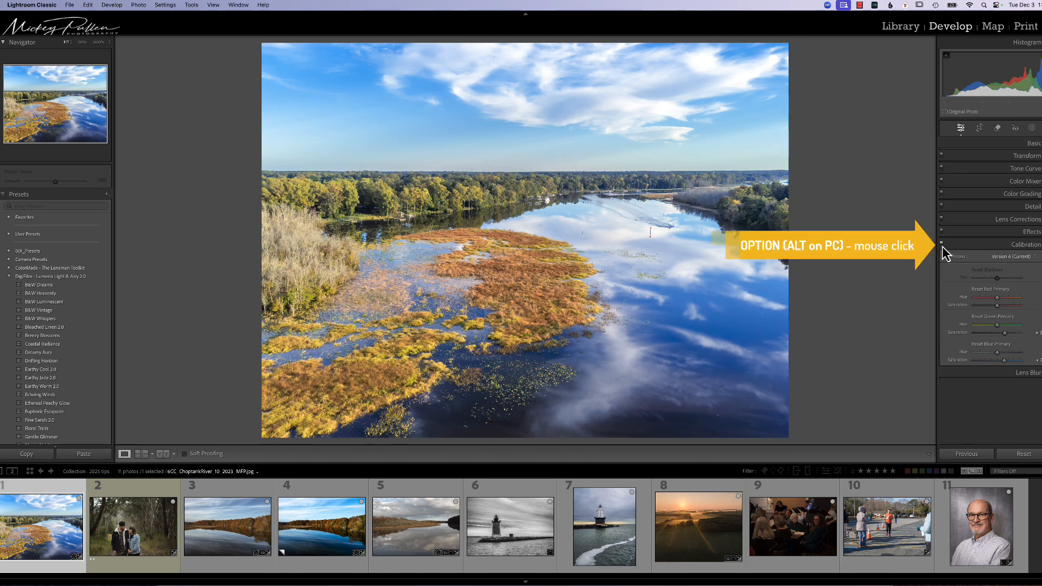
left_click(942, 247, "alt")
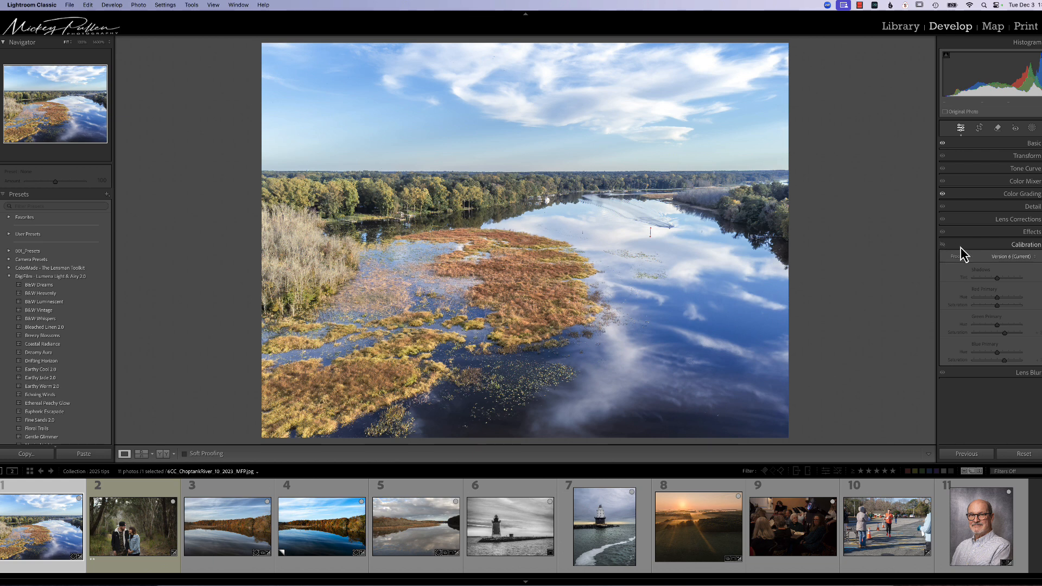
left_click(942, 244, "alt")
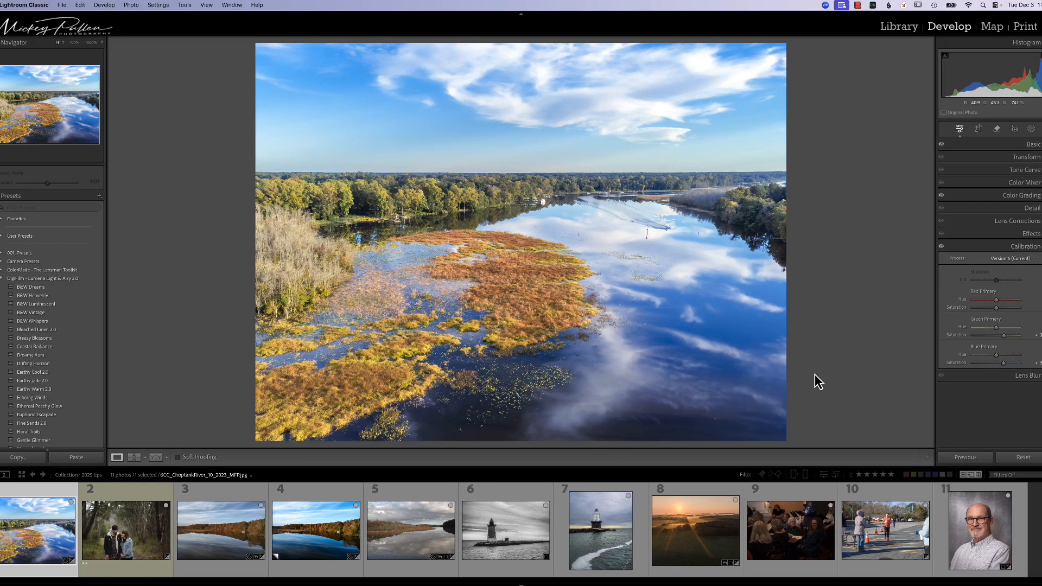
Reset all of the river photo's Develop adjustments
left_click(1013, 460)
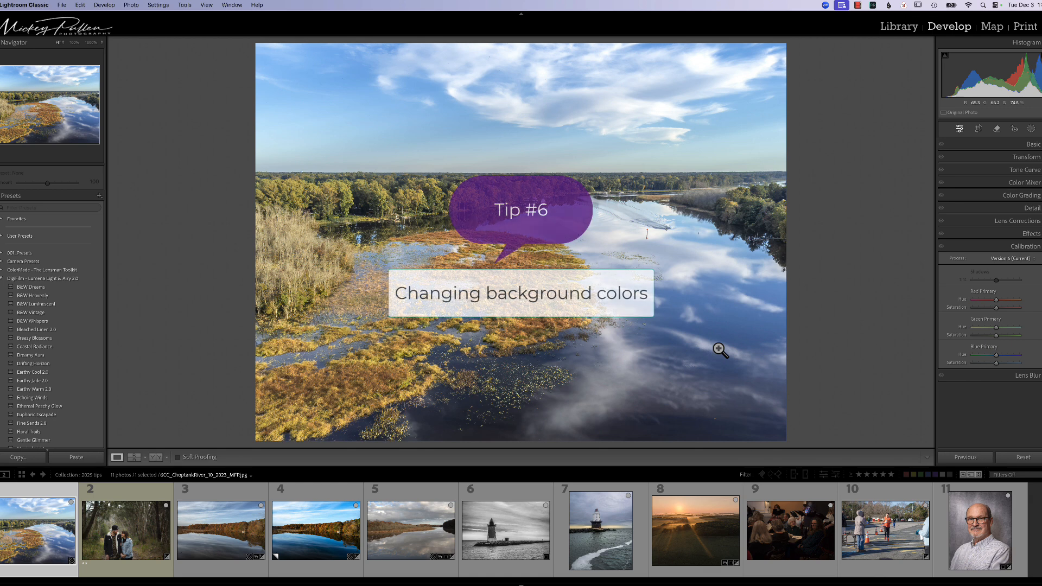
Hide the side panels, cycle through the Lights Out modes around the photo, and bring the panels back
key("Tab")
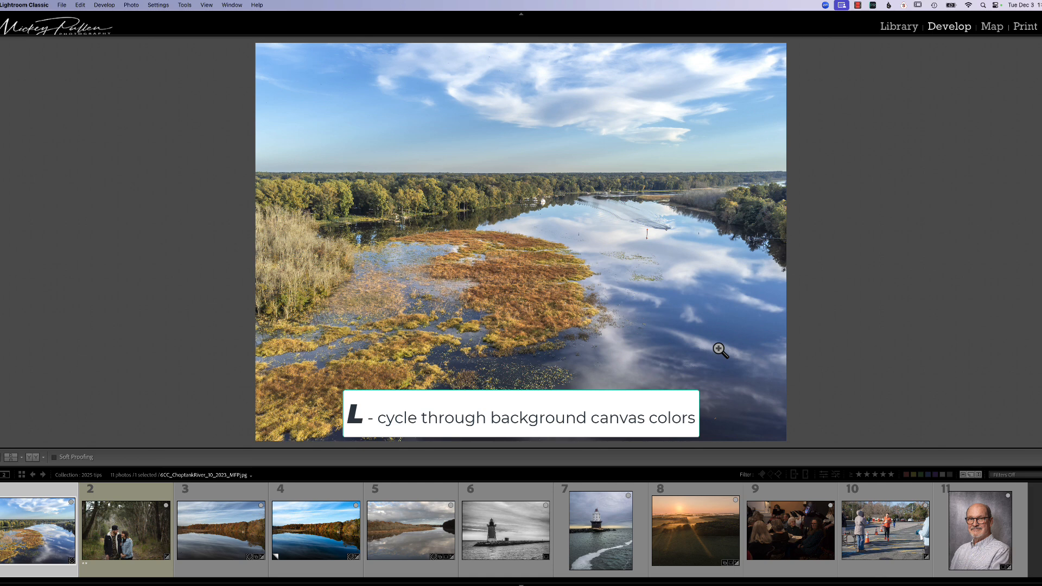
key("l")
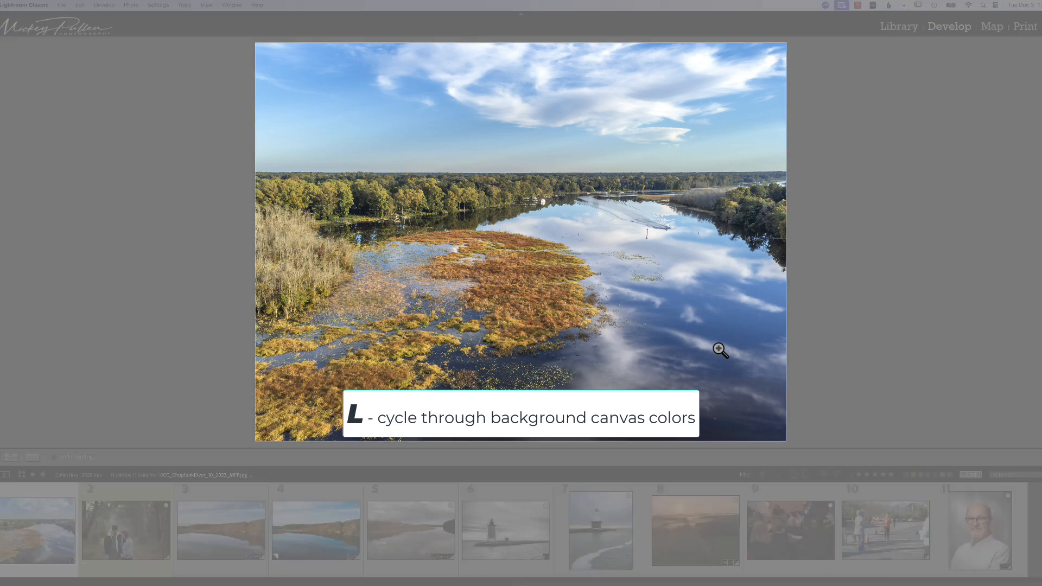
key("l")
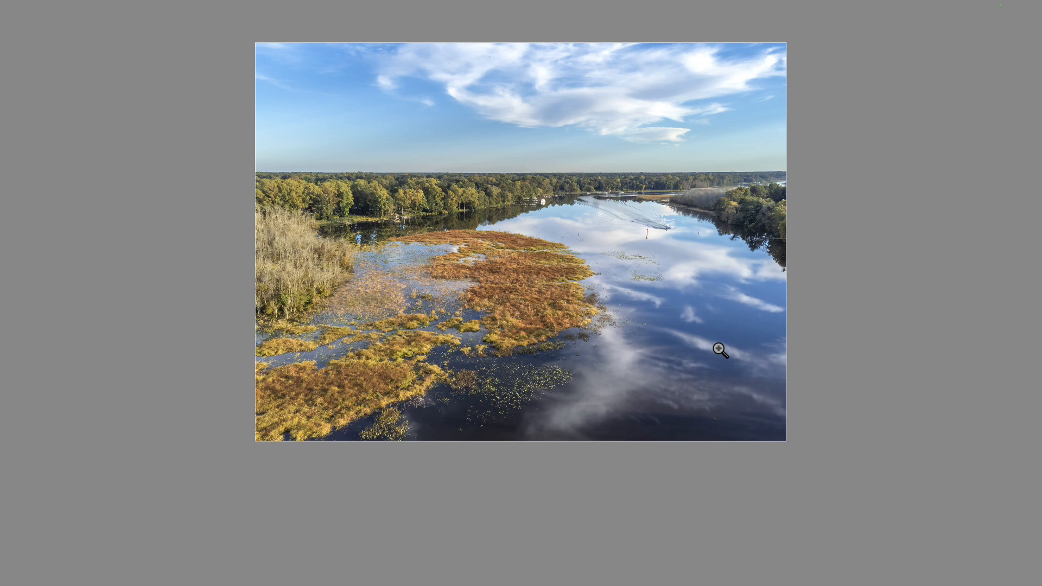
key("l")
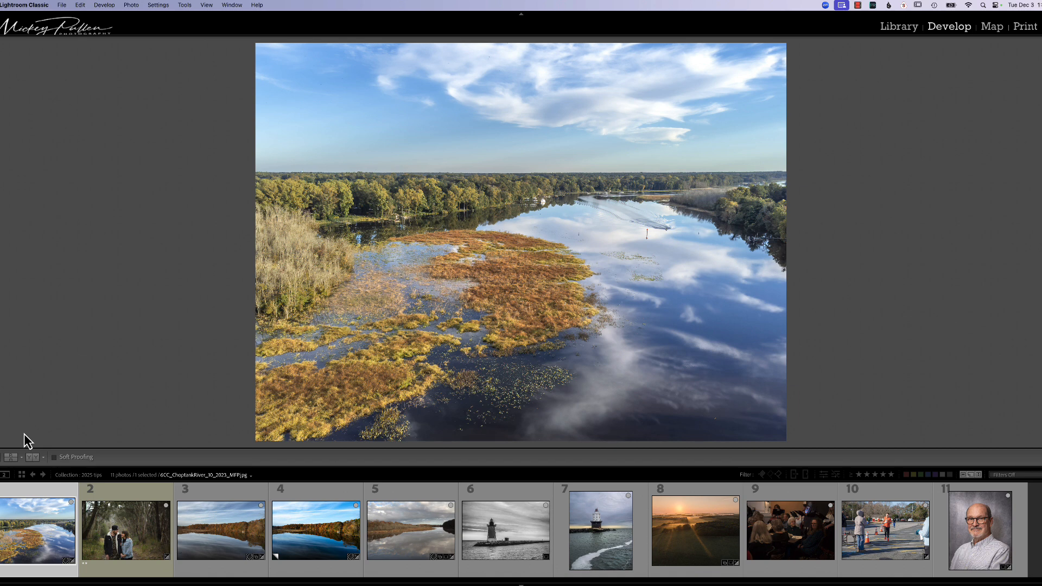
key("Tab")
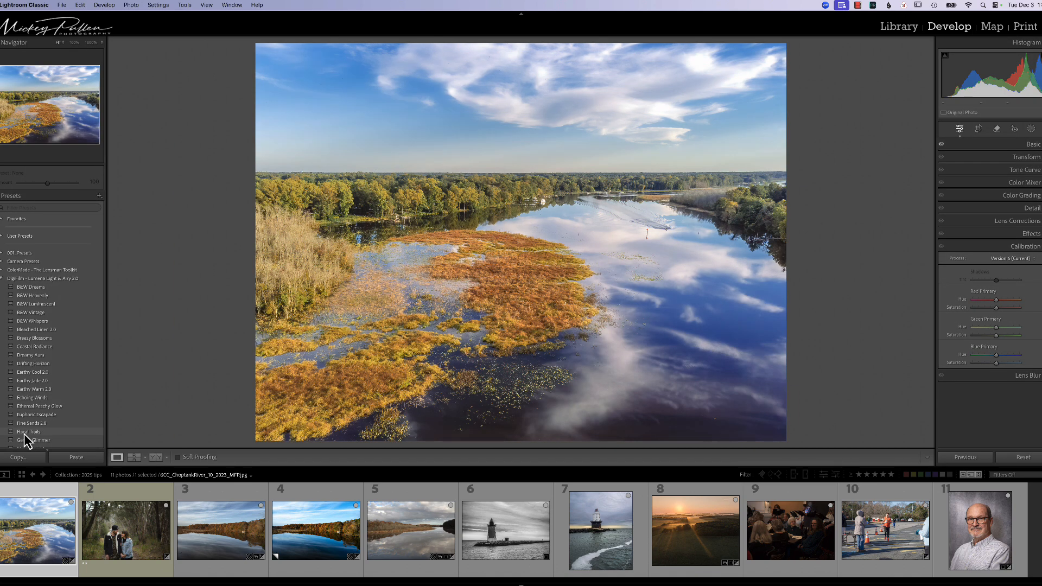
Cycle through dimmed and full Lights Out and back to normal with the side panels showing
key("l")
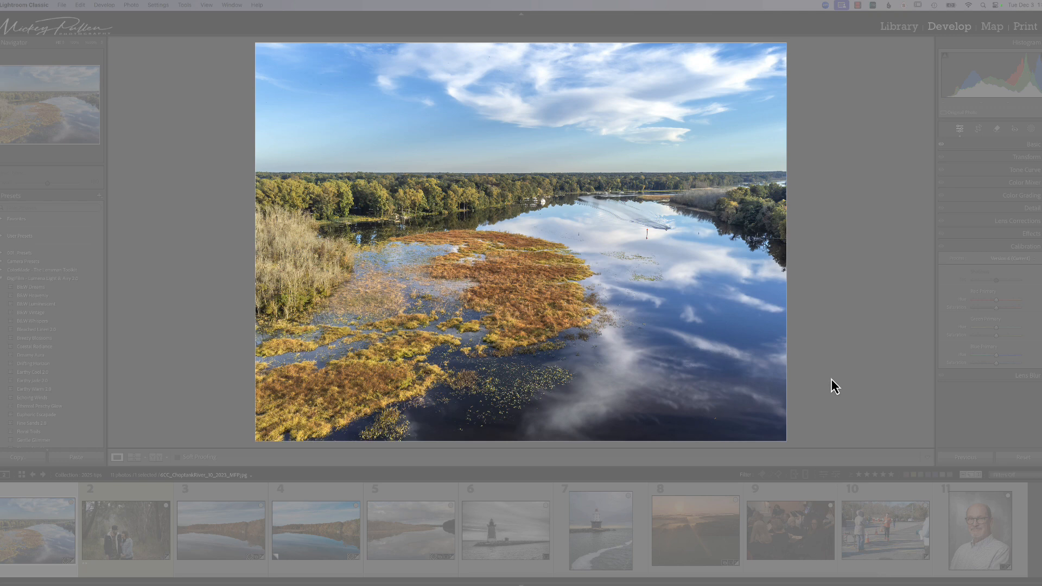
key("l")
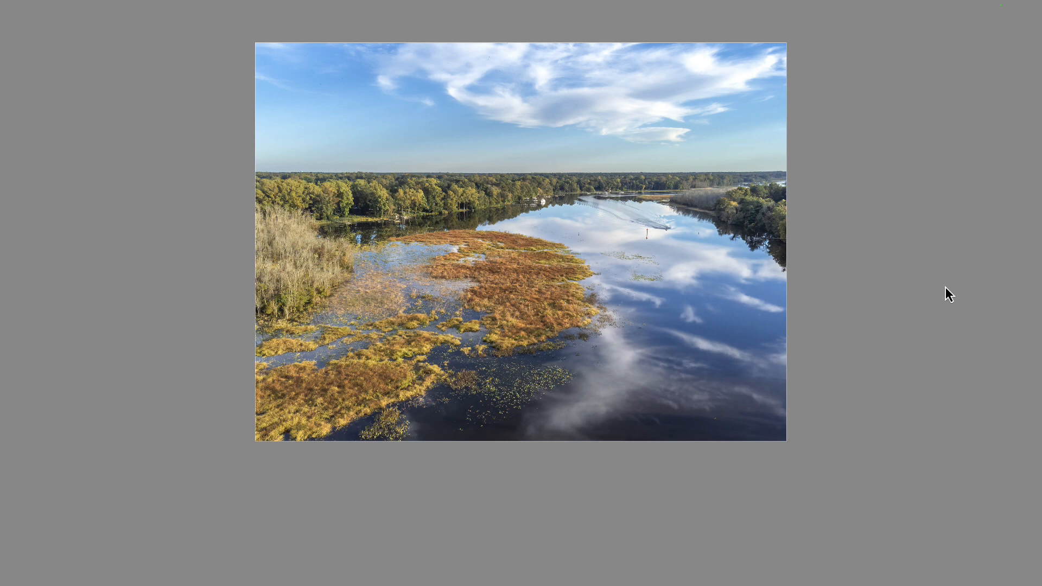
key("l")
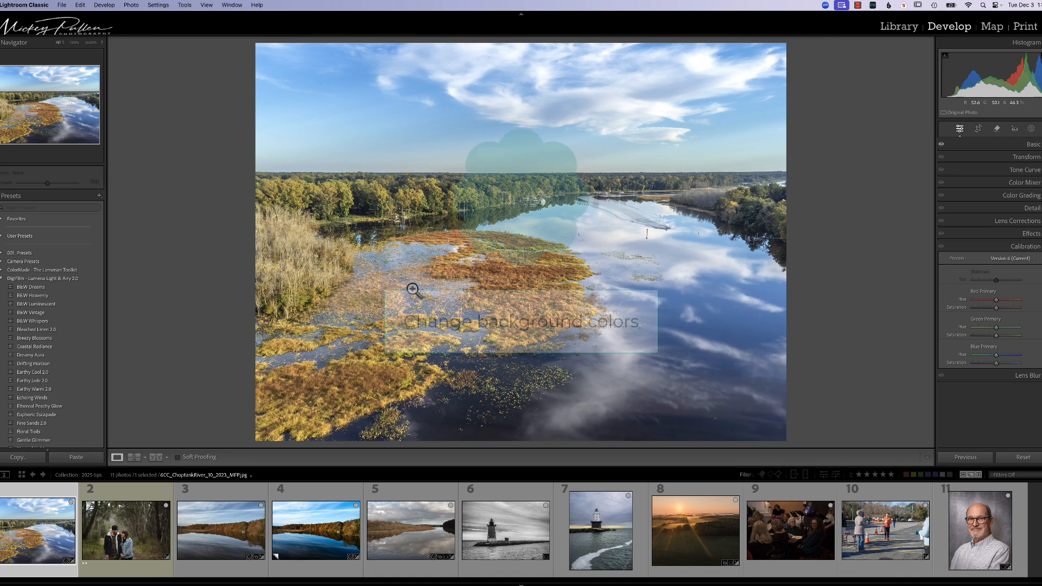
Set the Develop background color to Black and cycle through the Lights Out modes against it
right_click(191, 220)
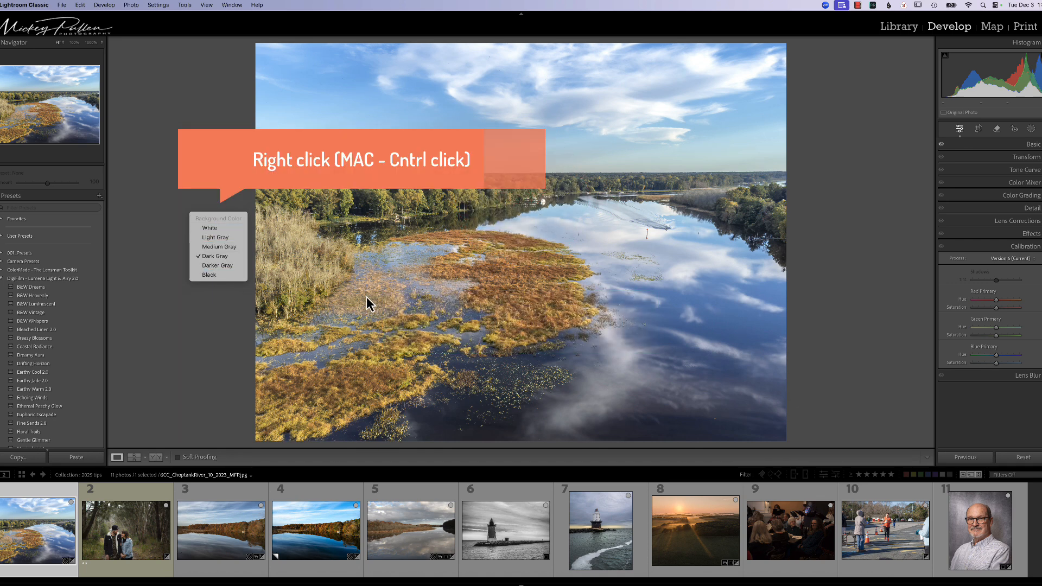
left_click(209, 274)
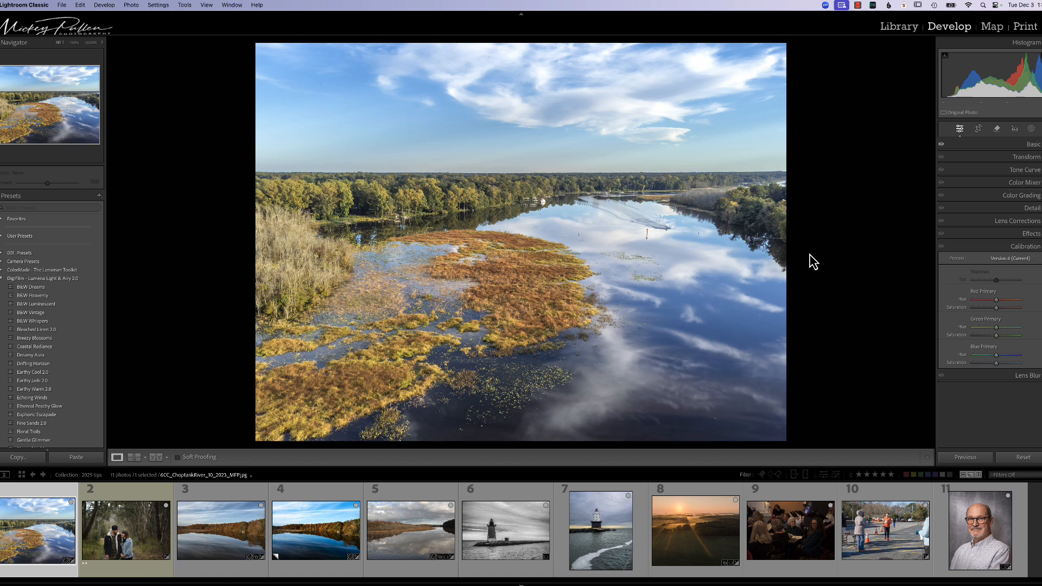
key("l")
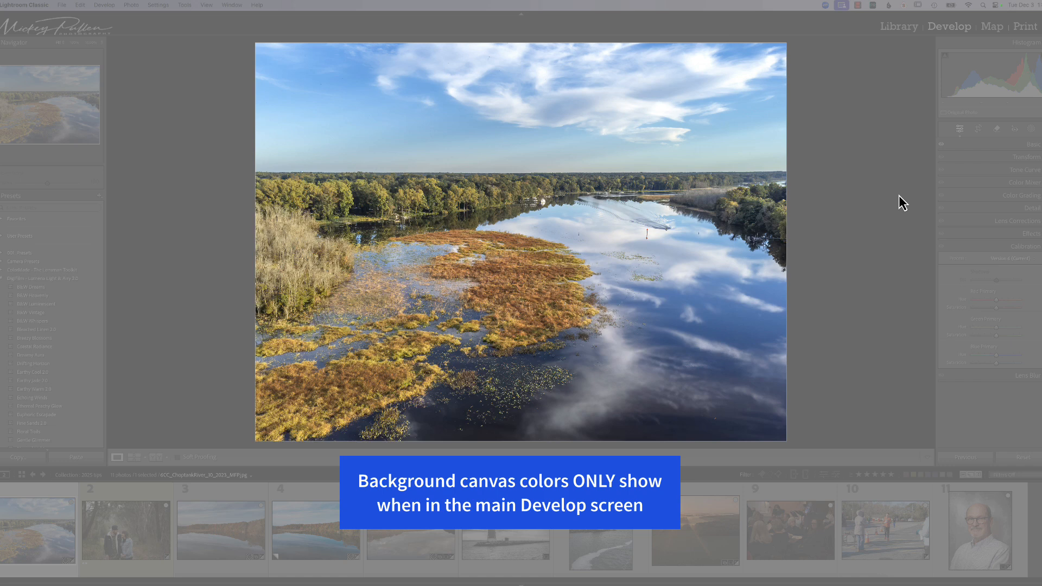
key("l")
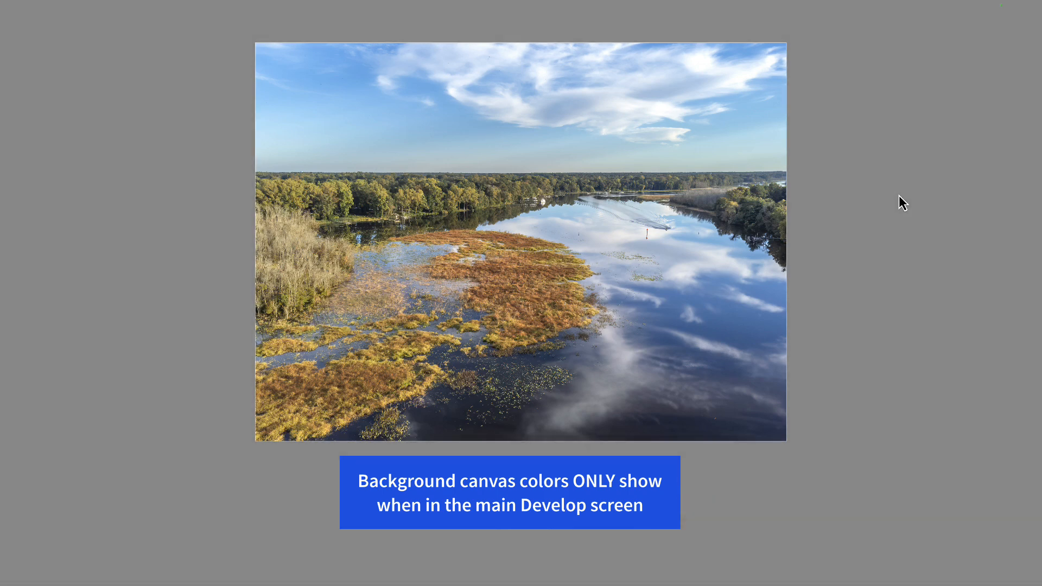
key("l")
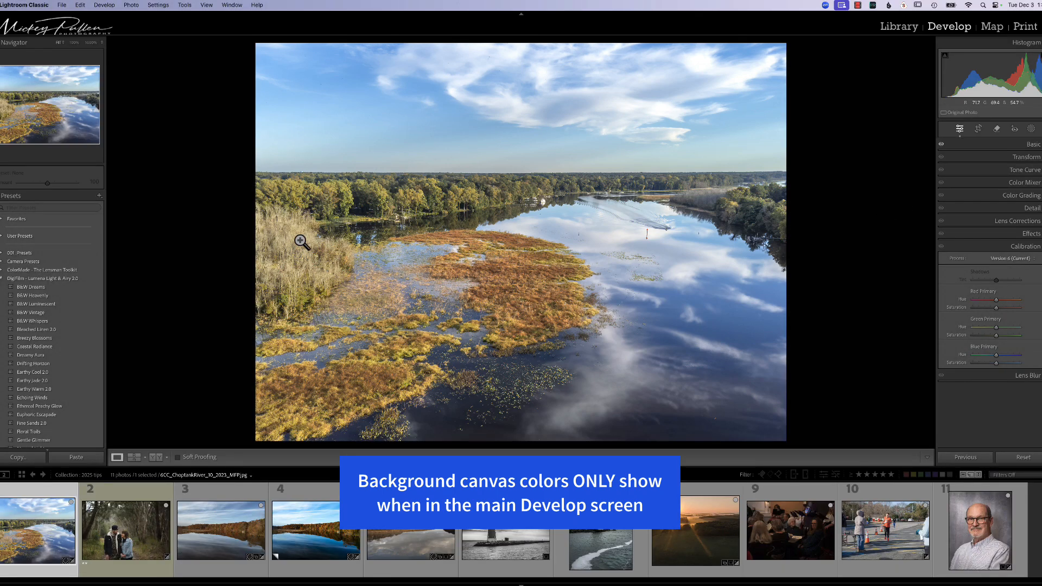
Hide the side panels and change the background color around the photo to Darker Gray, then back to Dark Gray
right_click(183, 229)
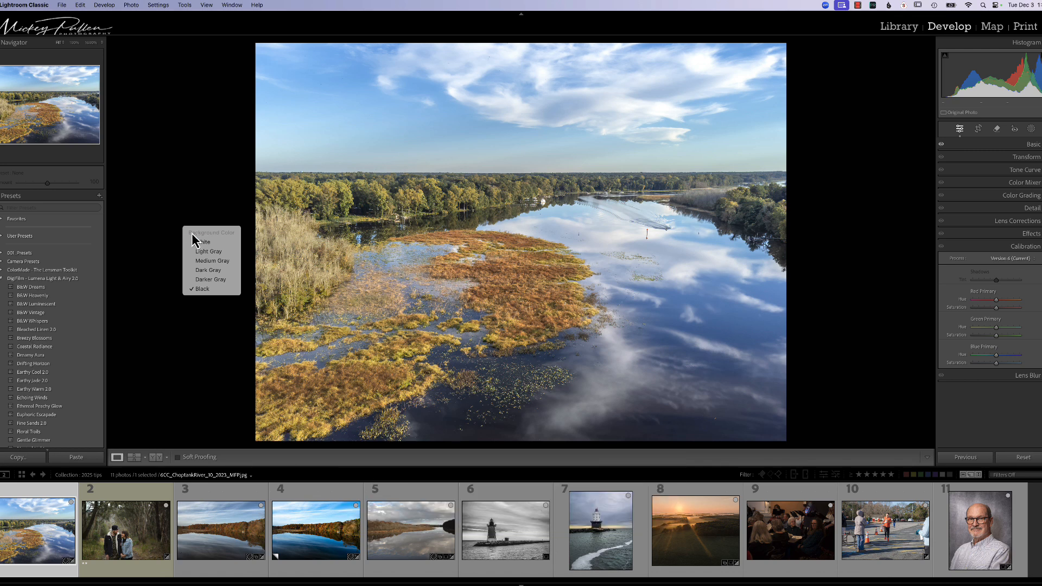
left_click(192, 165)
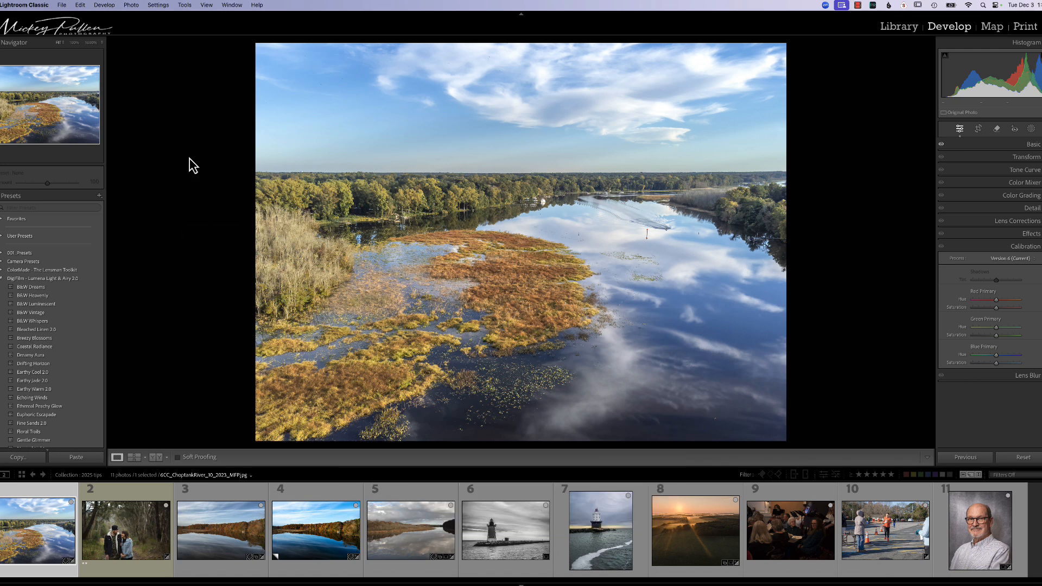
key("Tab")
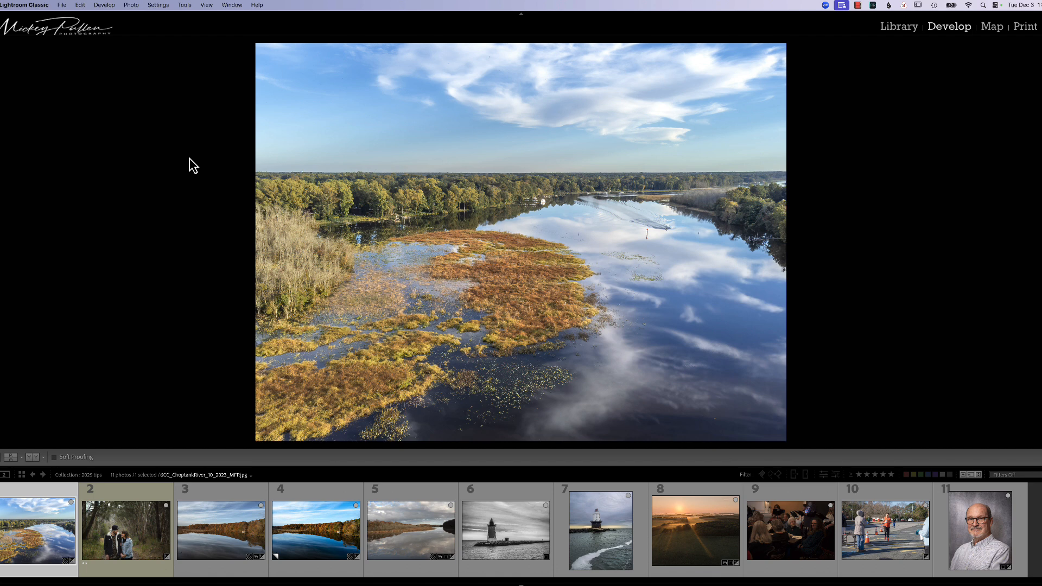
right_click(189, 158)
left_click(223, 211)
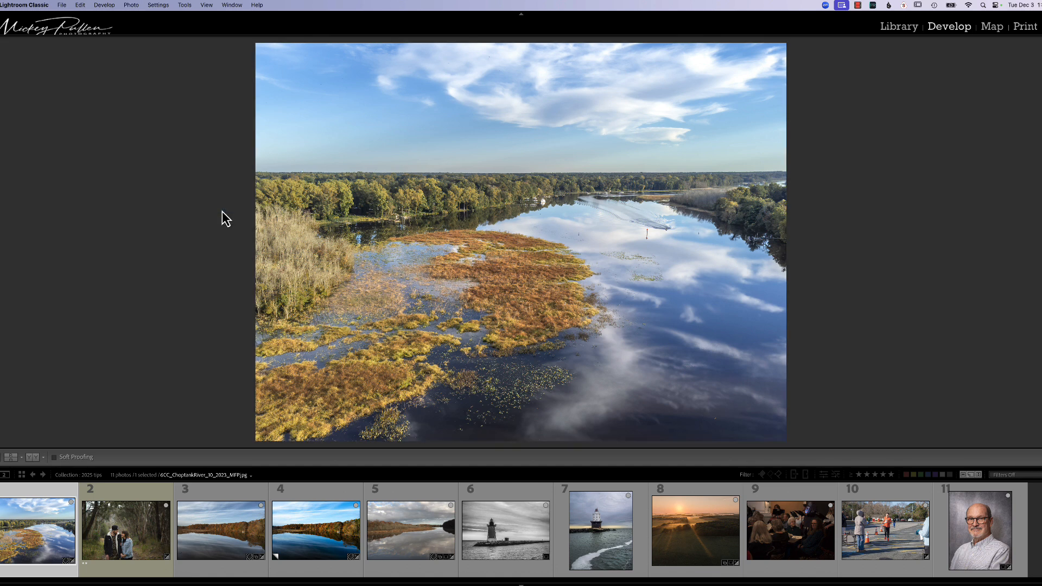
right_click(196, 196)
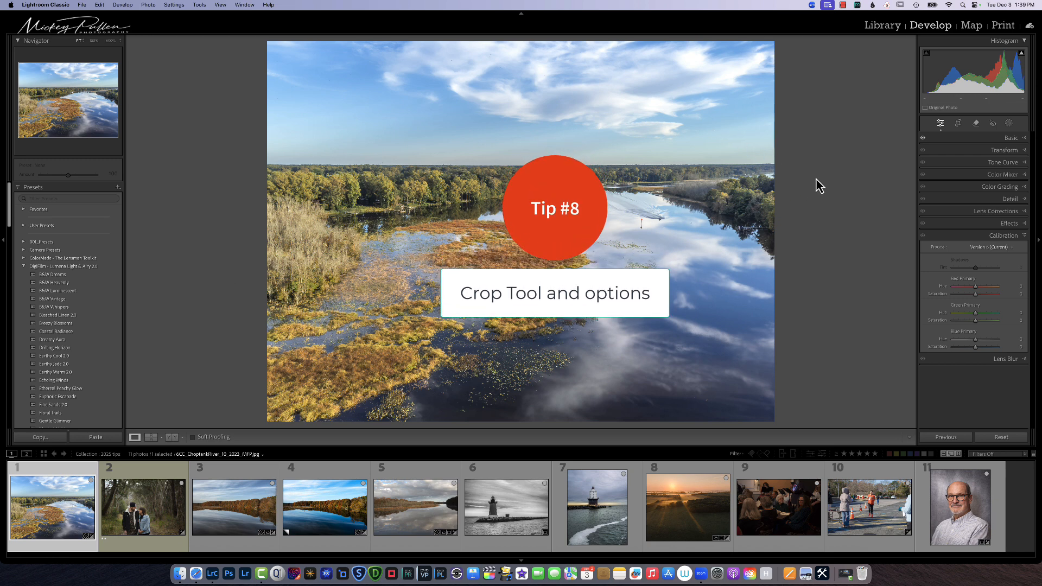
Start the Crop tool on the river photo and cycle through all its composition overlays back to the first one
left_click(959, 123)
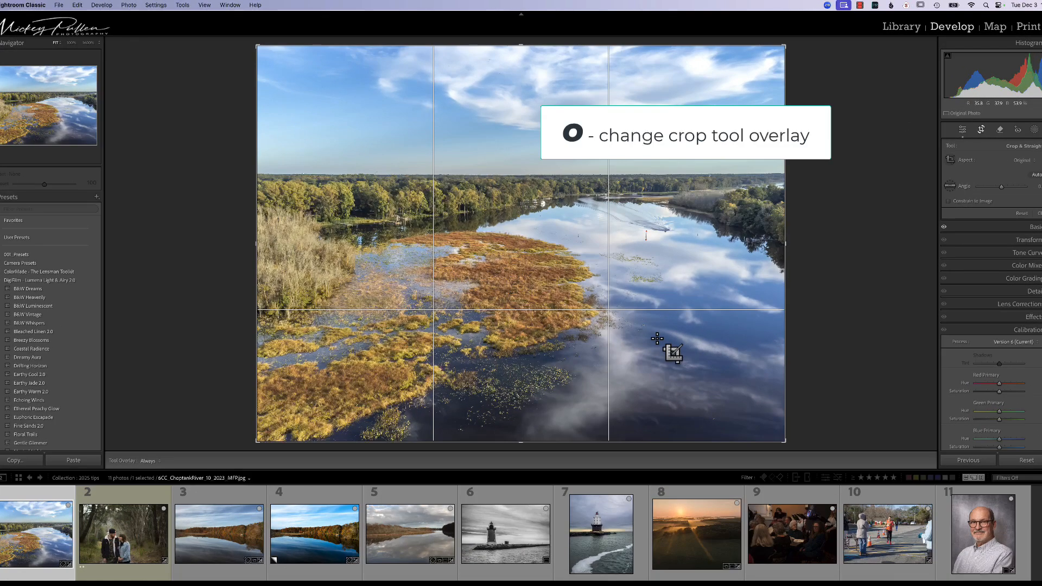
key("o")
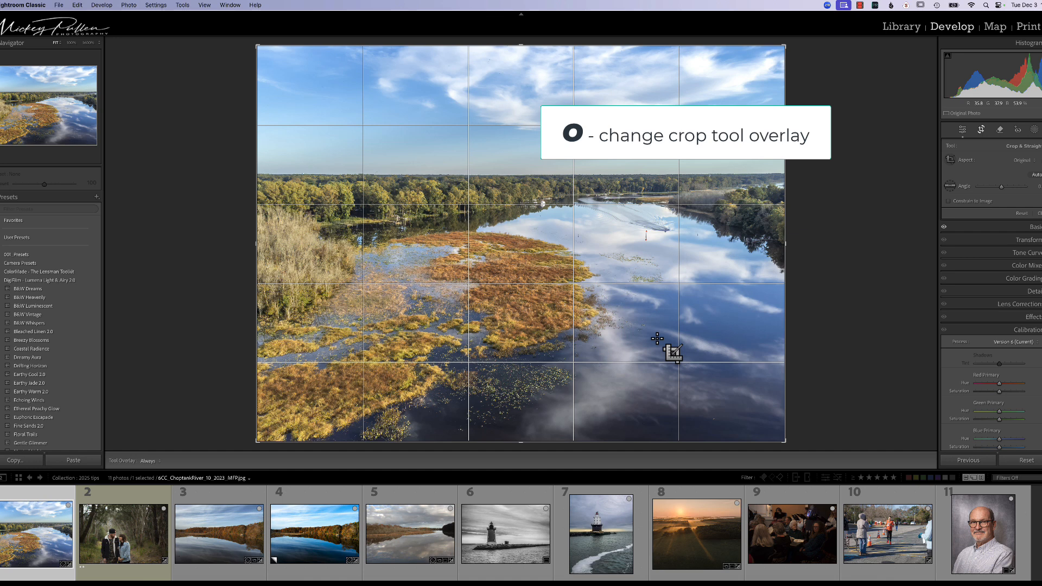
key("o")
key("o")
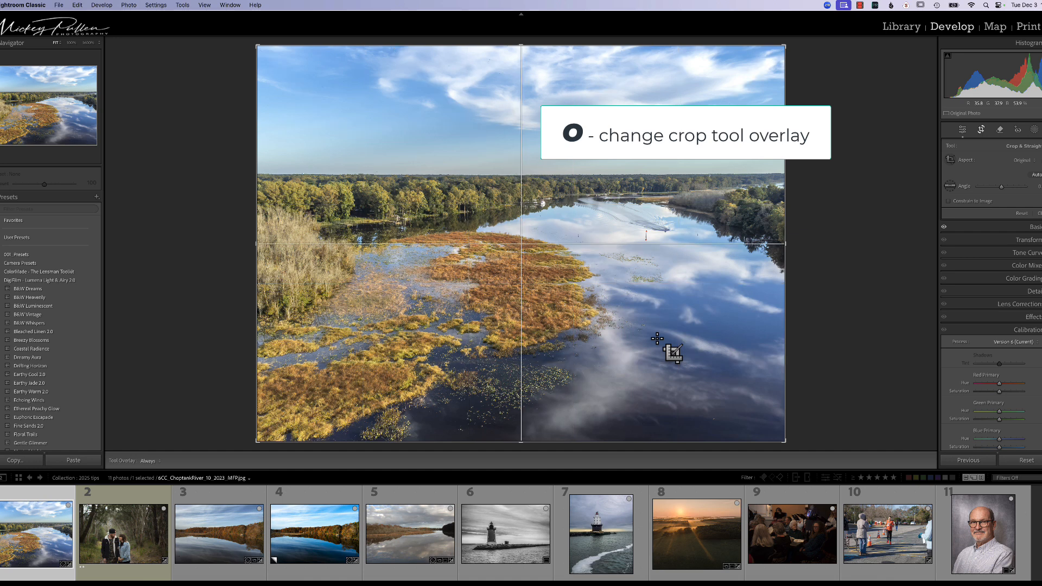
key("o")
key("o")
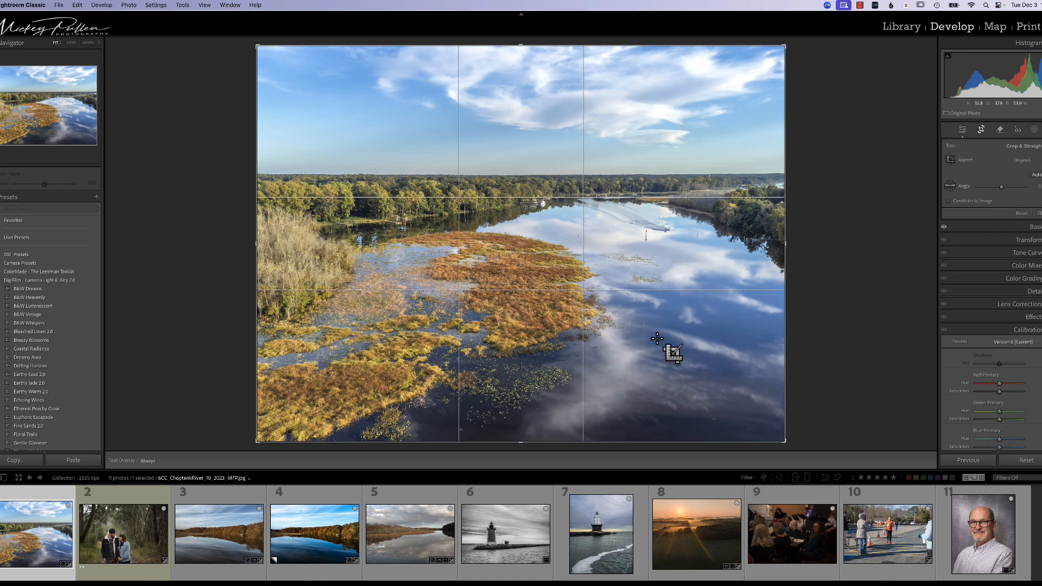
key("o")
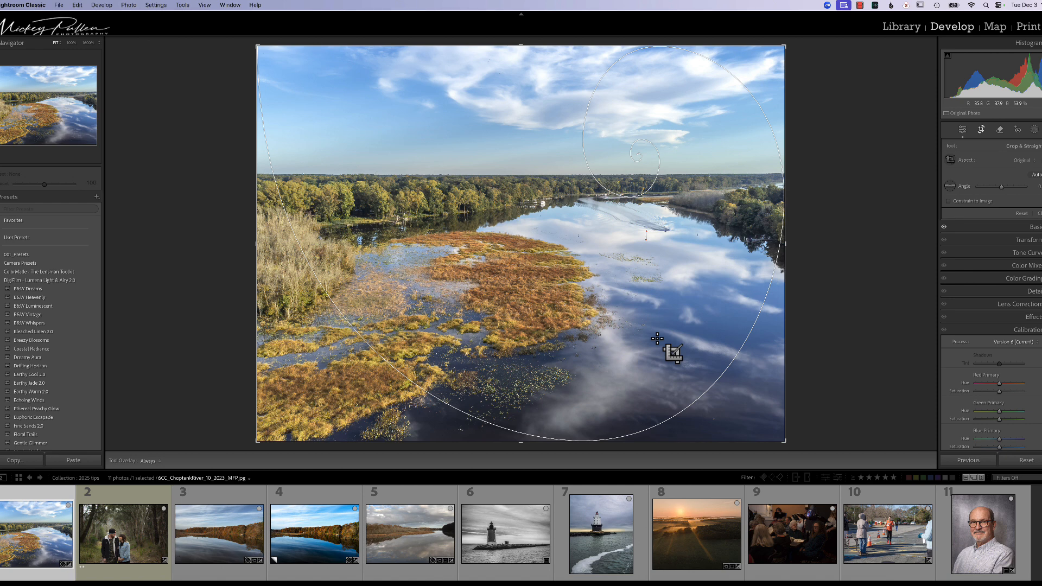
key("o")
key("o")
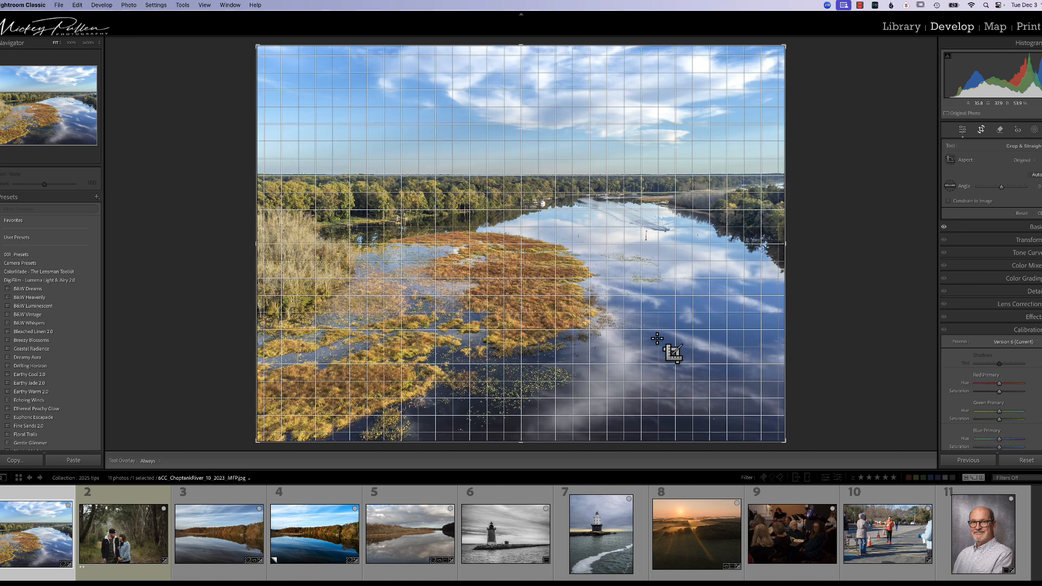
key("o")
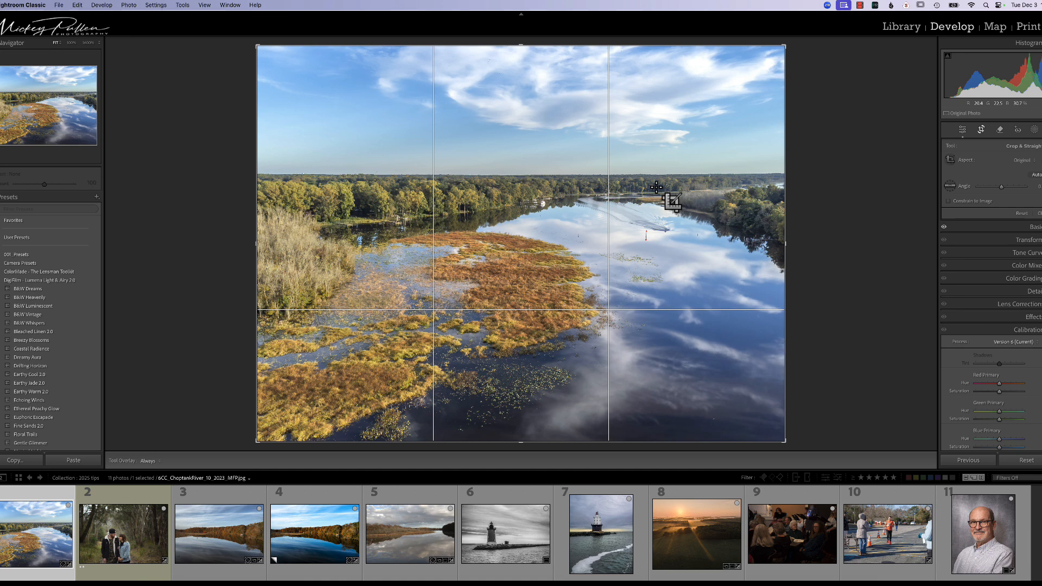
Tilt the photo clockwise in the crop frame, then straighten it along the distant tree line and apply the crop
key("super")
left_click_drag(803, 214, 810, 249)
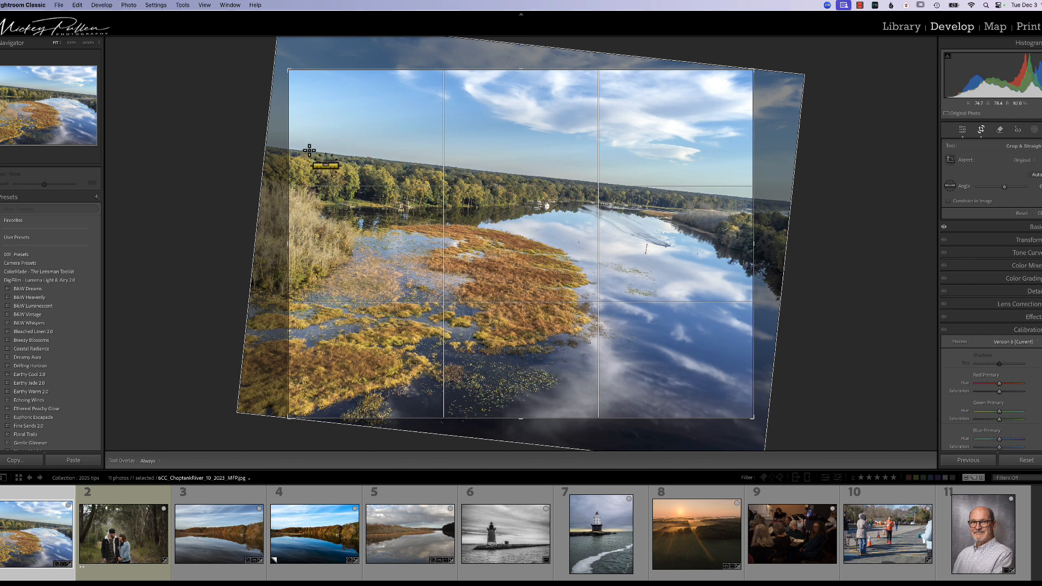
left_click_drag(310, 150, 435, 166)
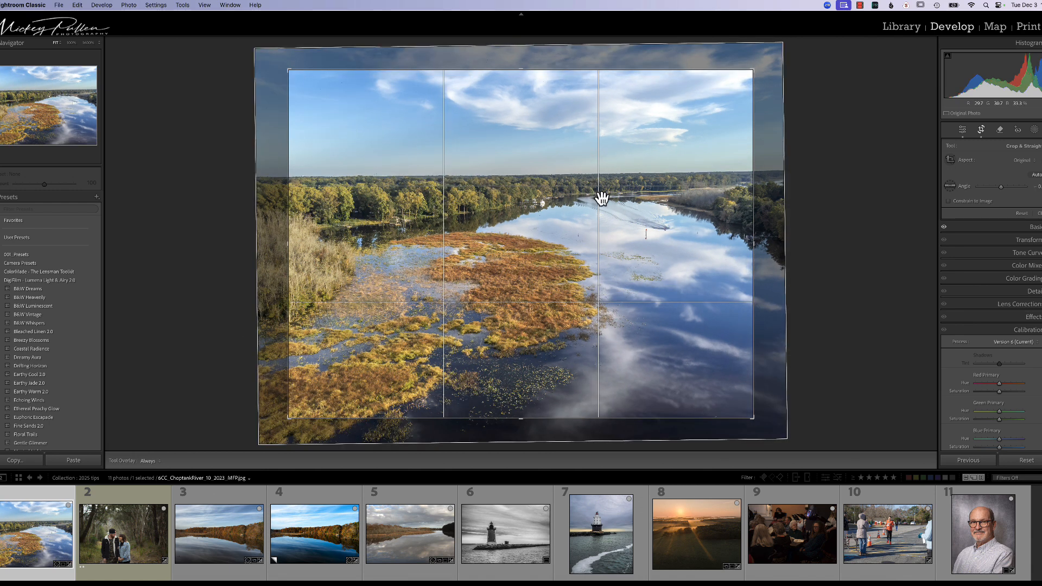
key("Return")
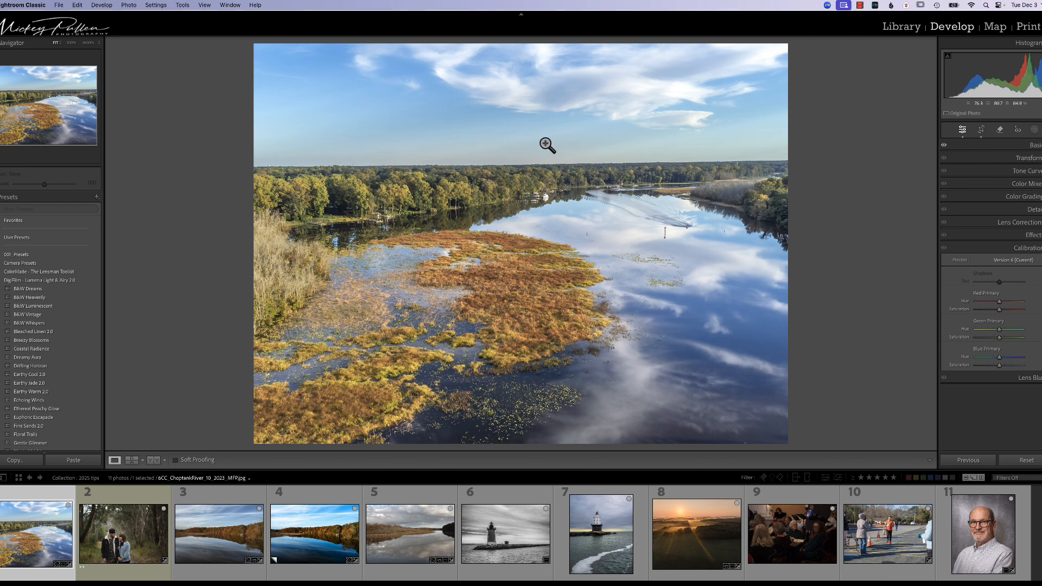
Reopen the crop and fine-tune the straightening along the horizon, from mid-photo to the far tree line, then apply it
left_click(981, 130)
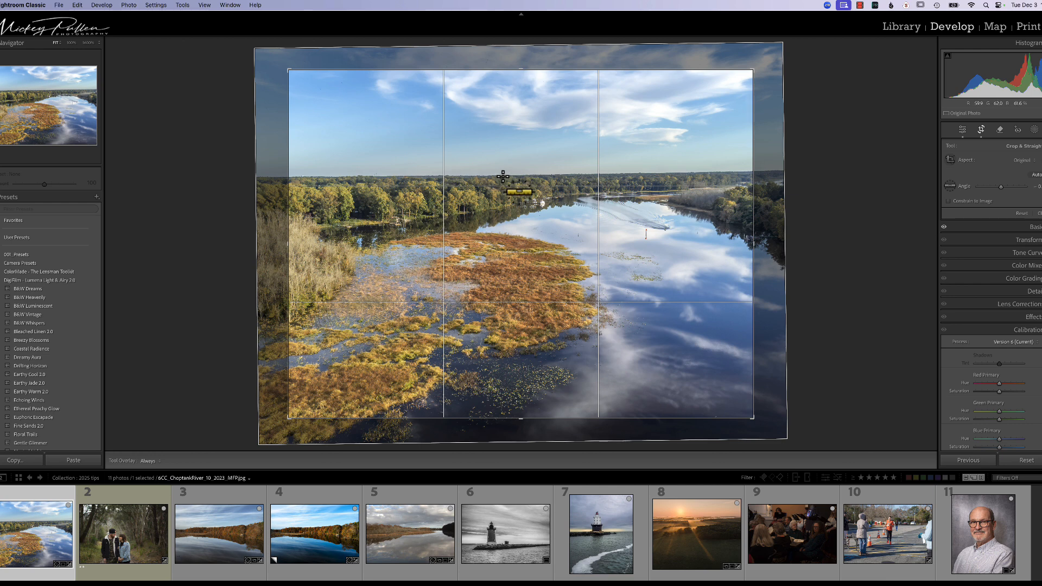
left_click_drag(502, 176, 735, 173)
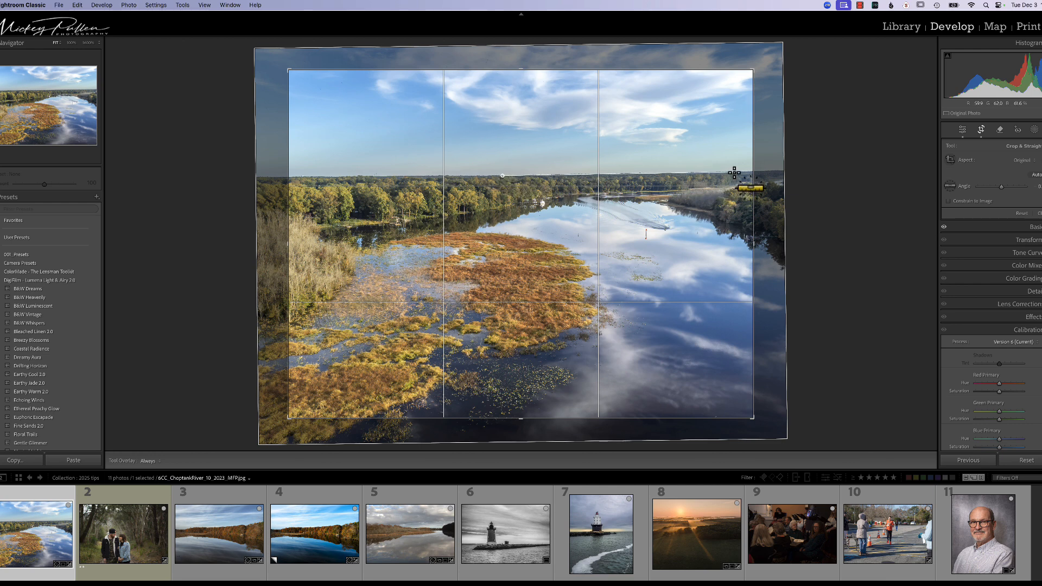
key("Return")
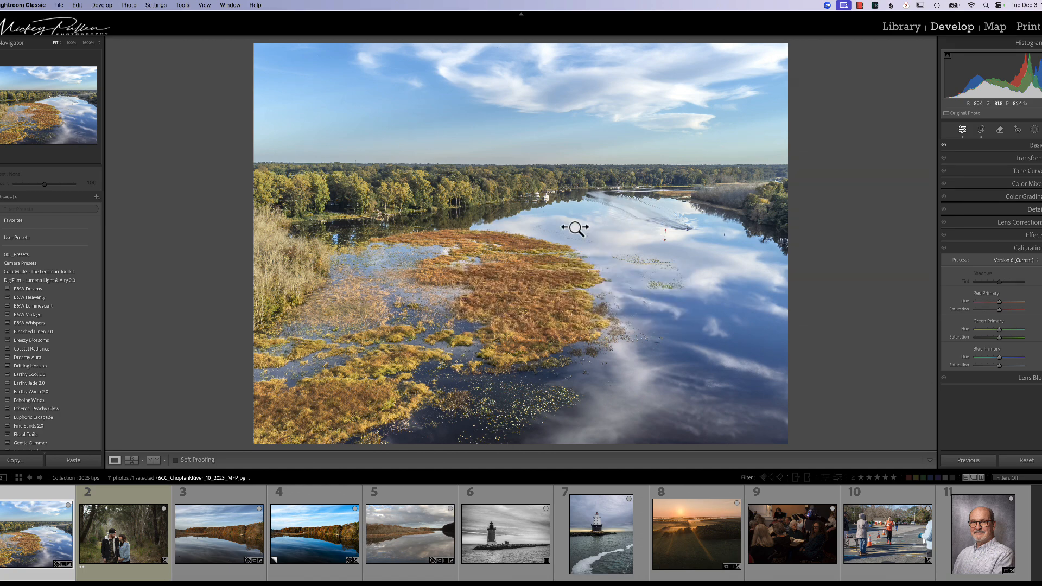
Zoom in on the river with scrubby zoom, return to the full photo, and zoom in on the boat
left_click_drag(575, 227, 651, 216)
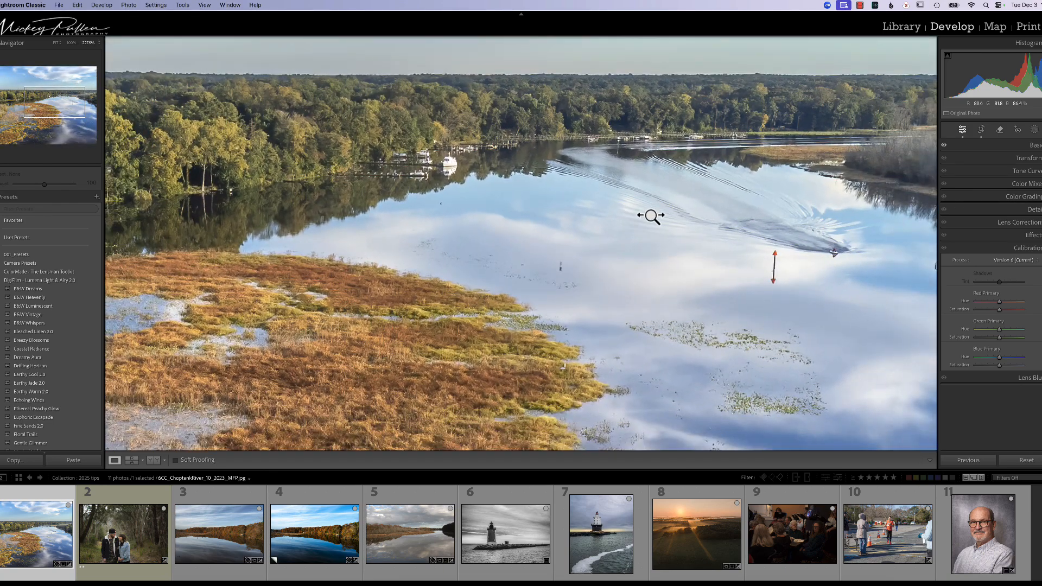
left_click(841, 259)
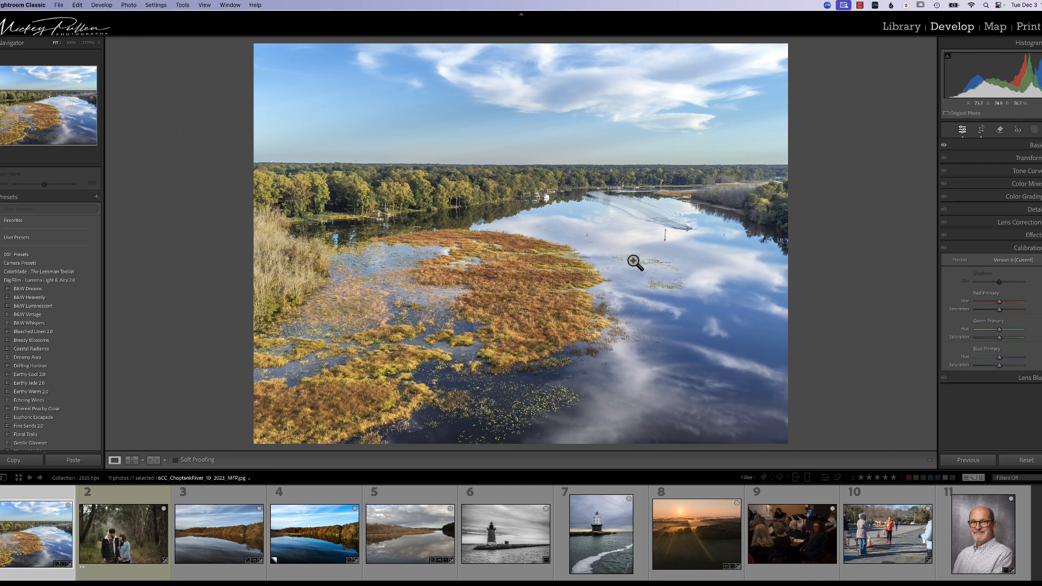
left_click(690, 232)
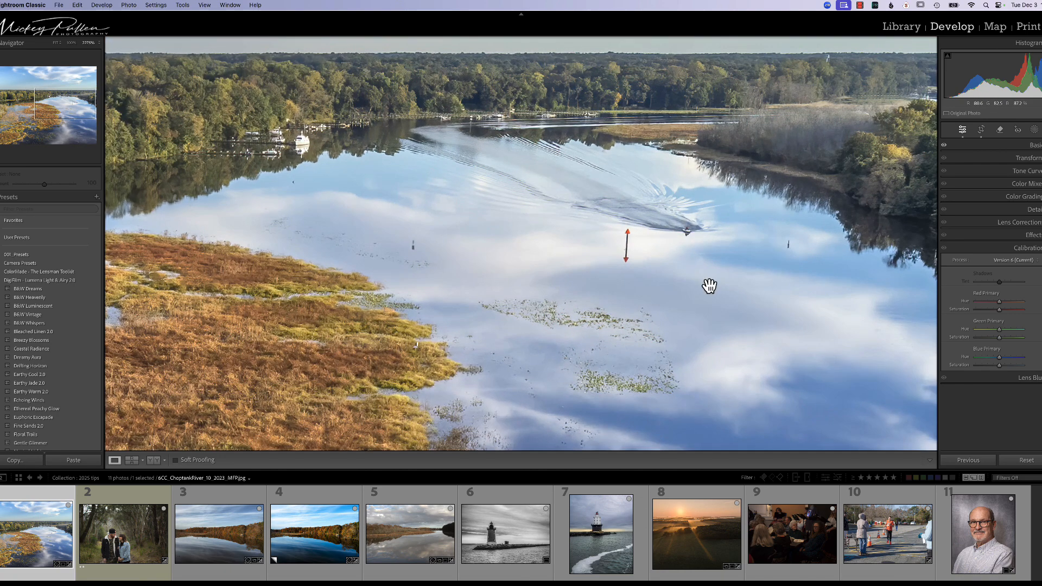
Return to the full photo, then zoom in and out twice on the tree-lined shore, the second time closer
left_click(692, 234)
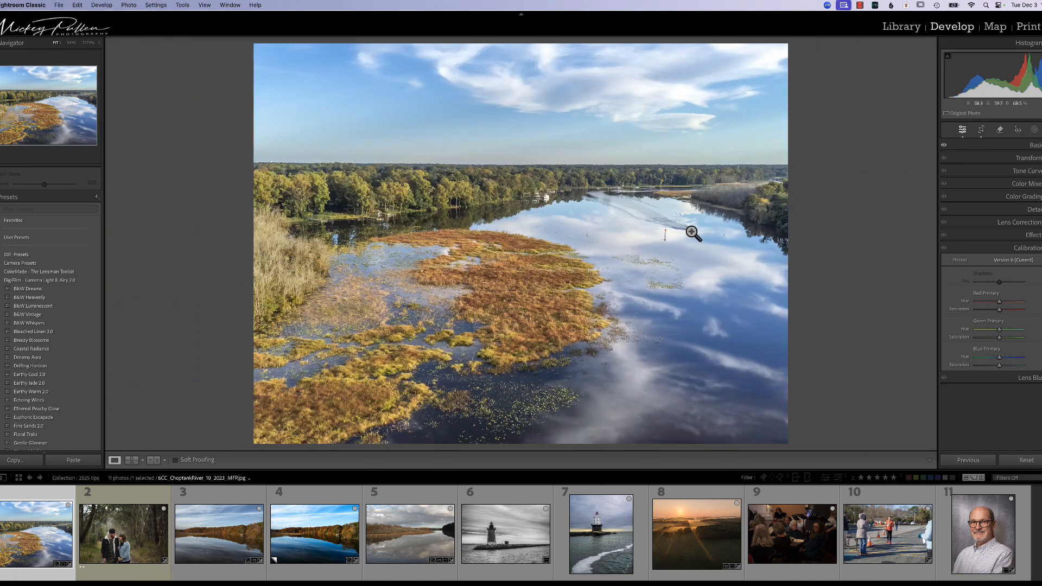
left_click(378, 220)
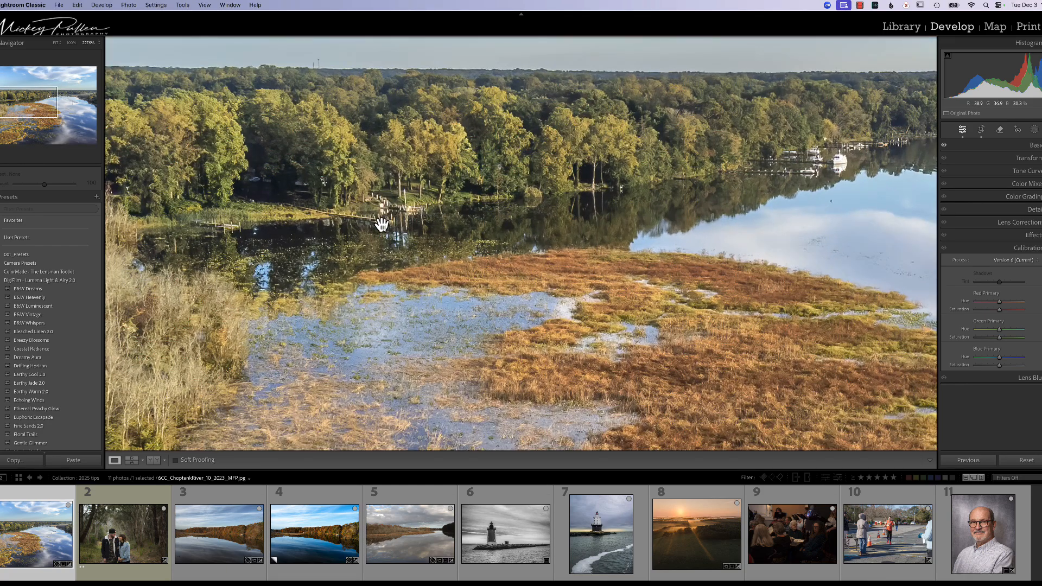
left_click(381, 224)
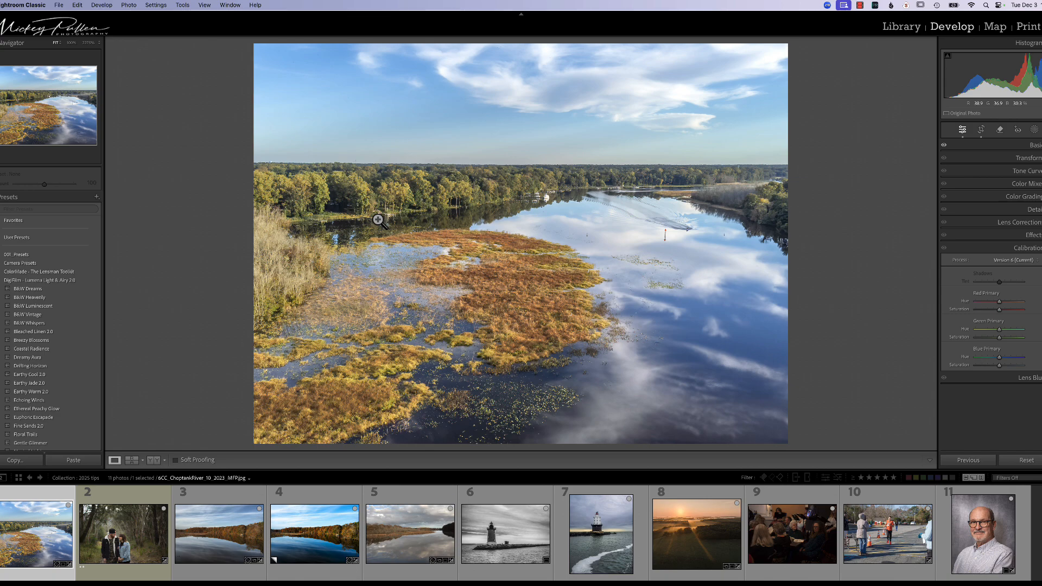
left_click(375, 234)
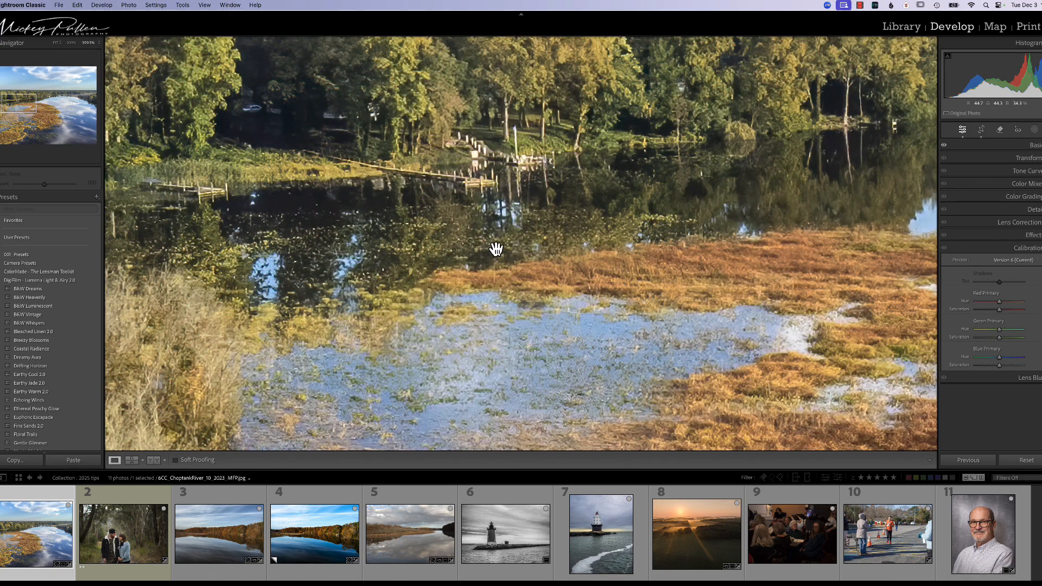
left_click(481, 190)
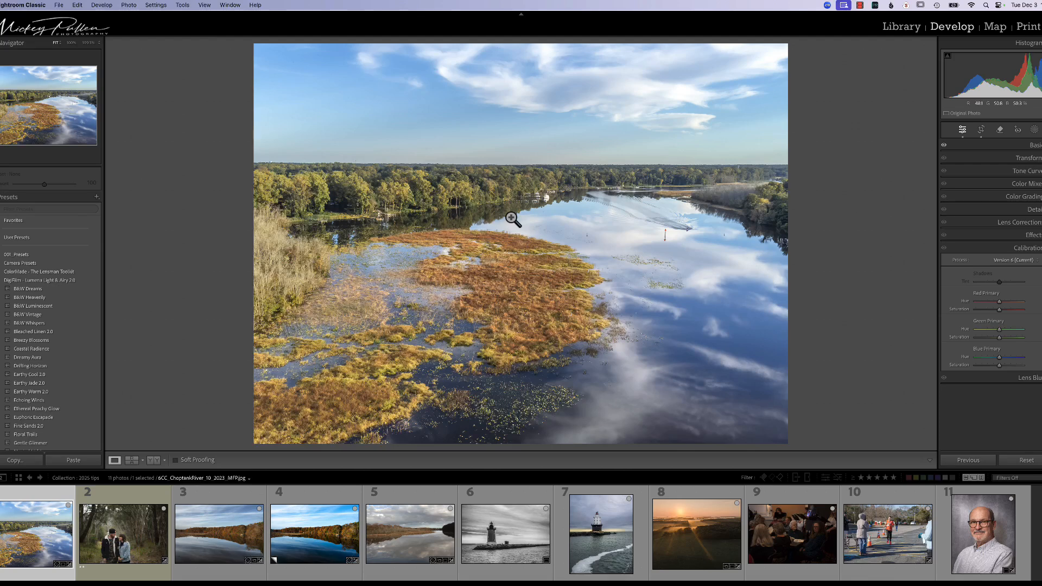
Zoom in on the moving boat and back out, then box-zoom tightly around the boat and return to the full photo
left_click(688, 229)
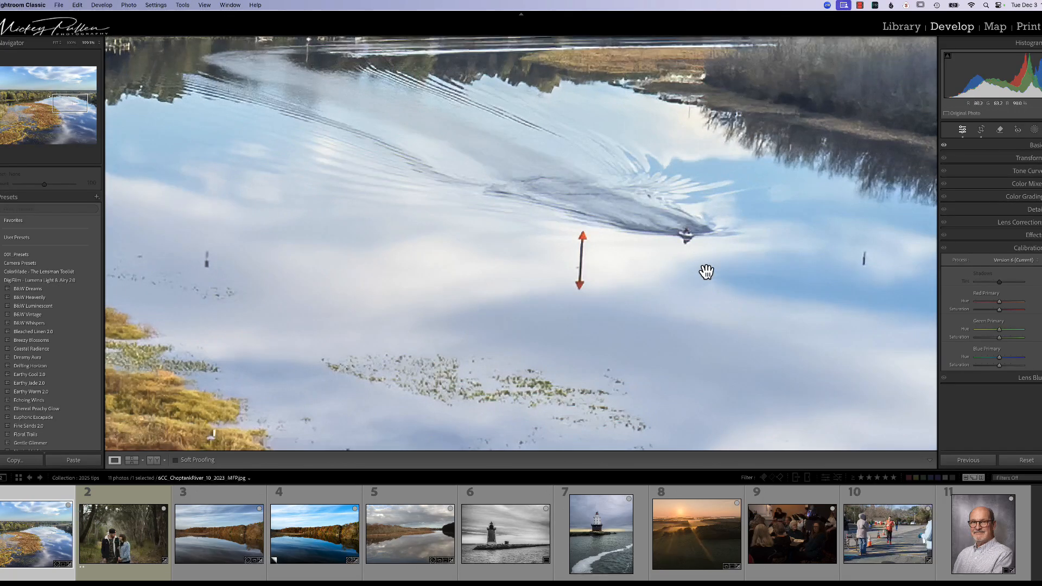
left_click(691, 235)
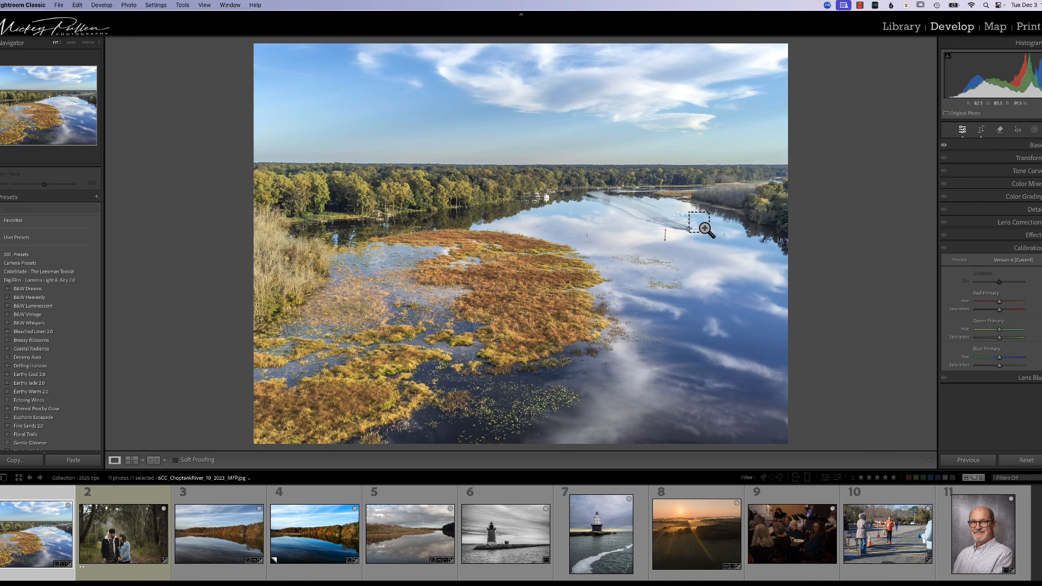
left_click_drag(688, 210, 714, 253)
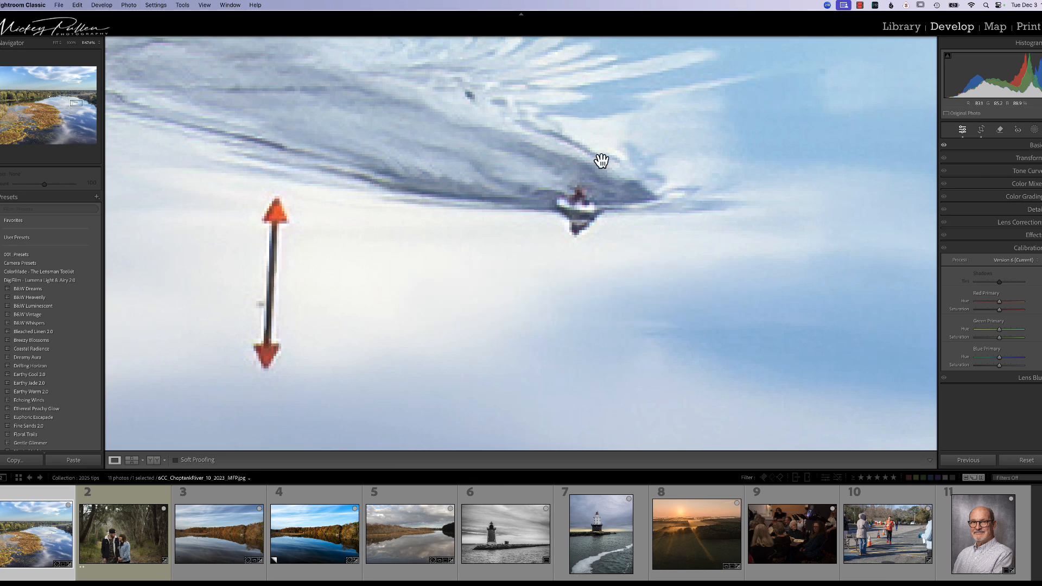
left_click(642, 261)
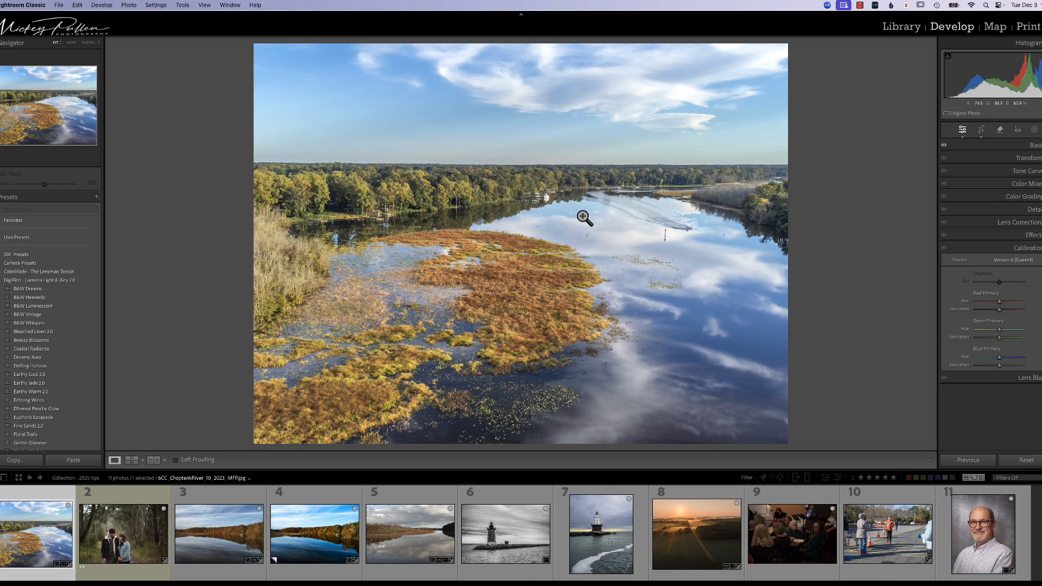
Zoom in and out on the moored white boat, then on spots in the sky on either side of the photo
left_click(546, 200)
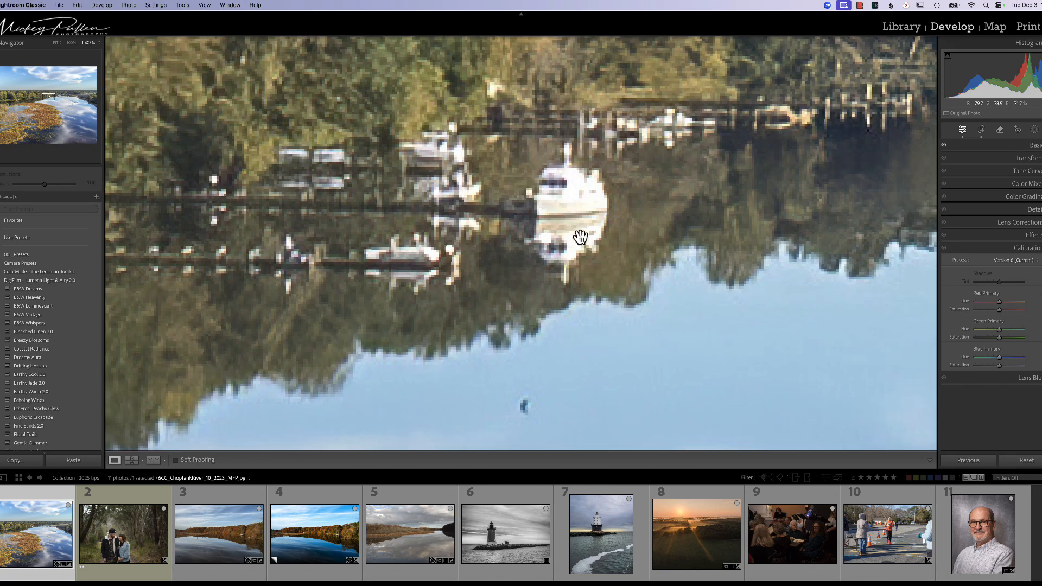
left_click(565, 200)
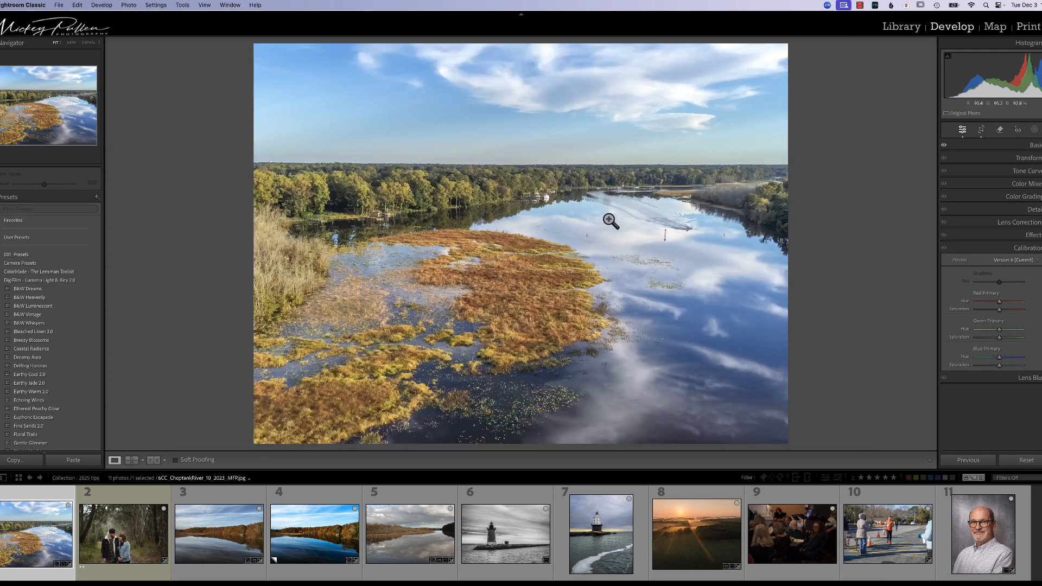
left_click(365, 130)
left_click(365, 131)
left_click(715, 136)
left_click(719, 182)
Zoom in and out on the moving boat, the marsh edge, and the moving boat again, ending on the full photo
left_click(692, 236)
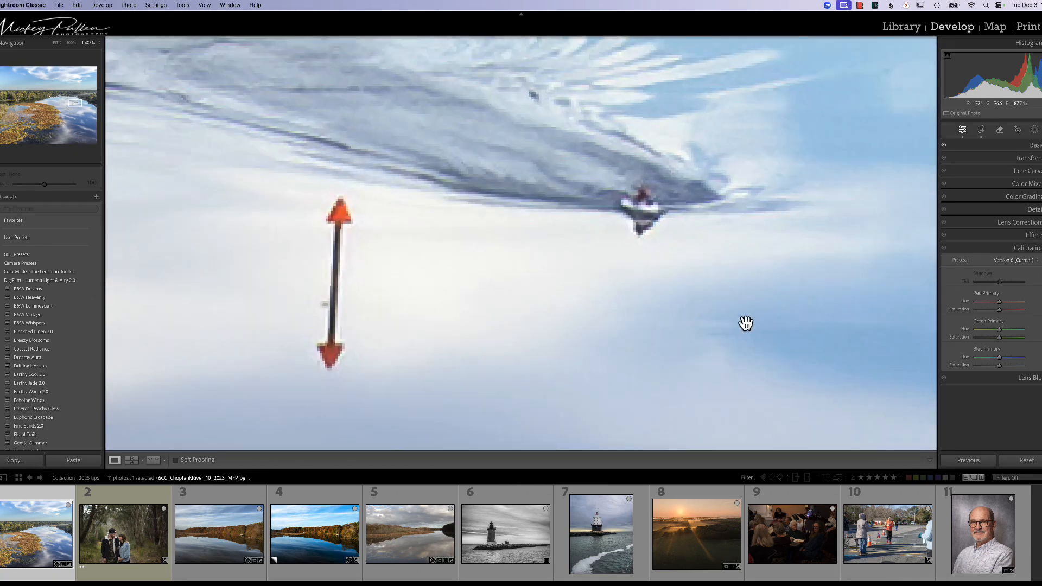
left_click(634, 211)
left_click(382, 242)
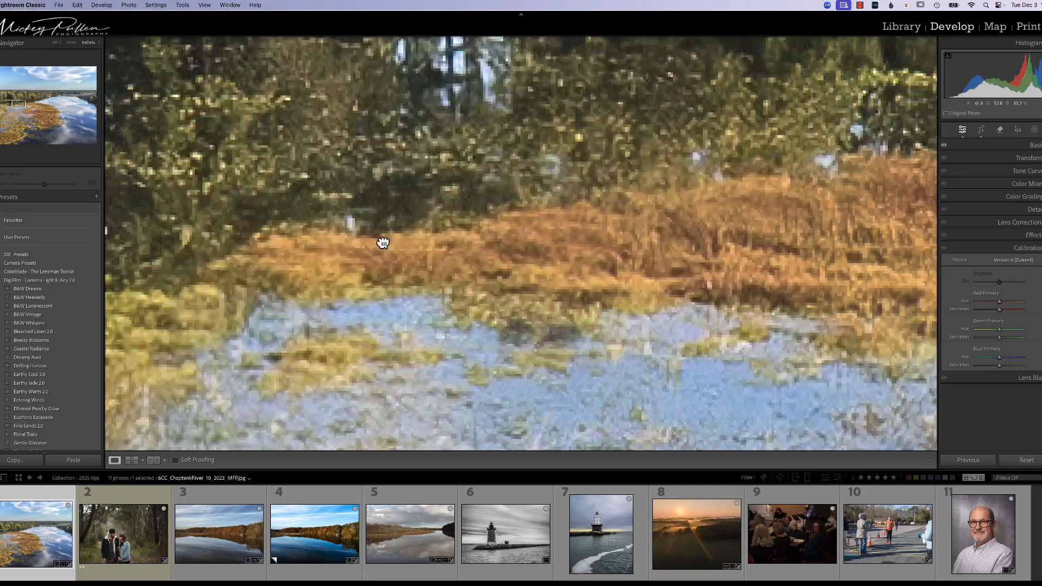
left_click(383, 242)
left_click(689, 234)
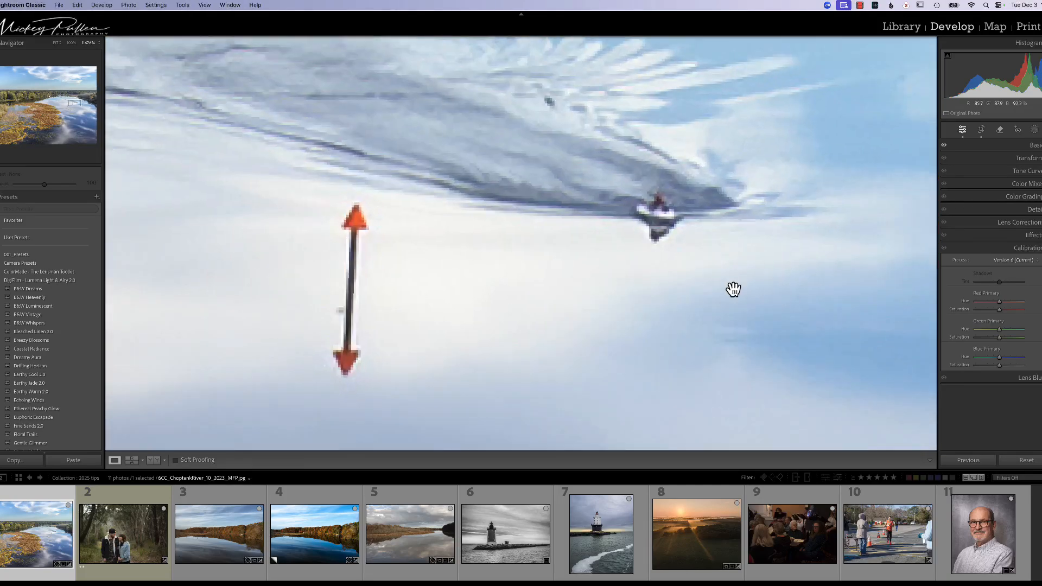
left_click(673, 227)
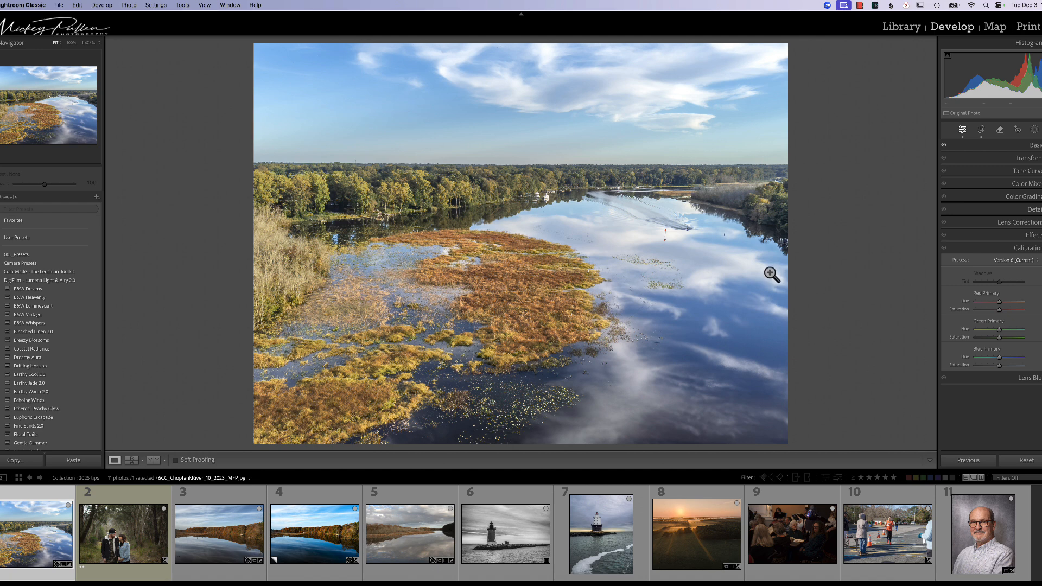
Show the clipping warnings and adjust the Basic tones to remove clipping: Highlights -33, Whites lowered, Blacks -32
key("j")
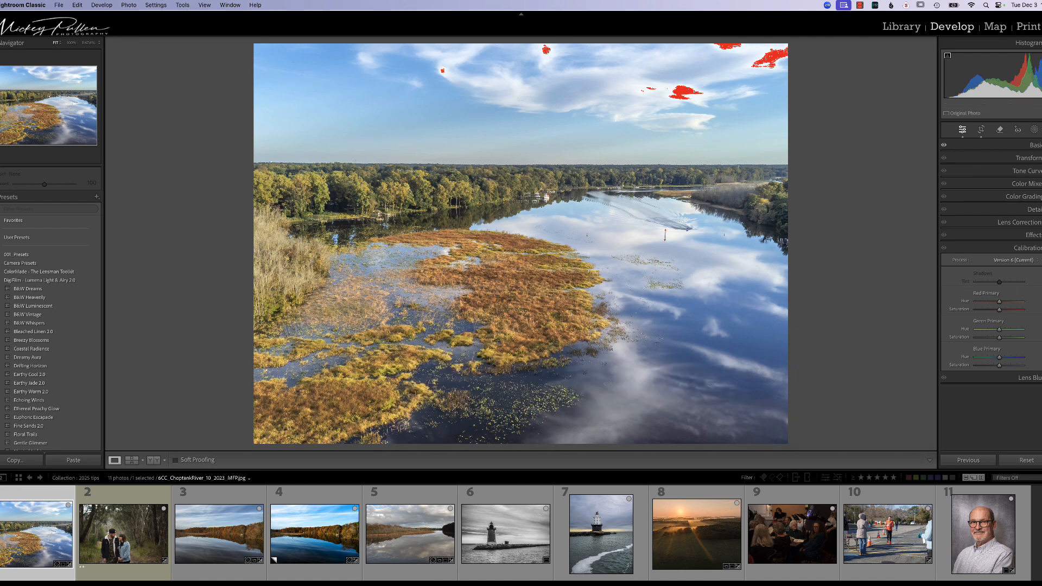
left_click(1032, 147)
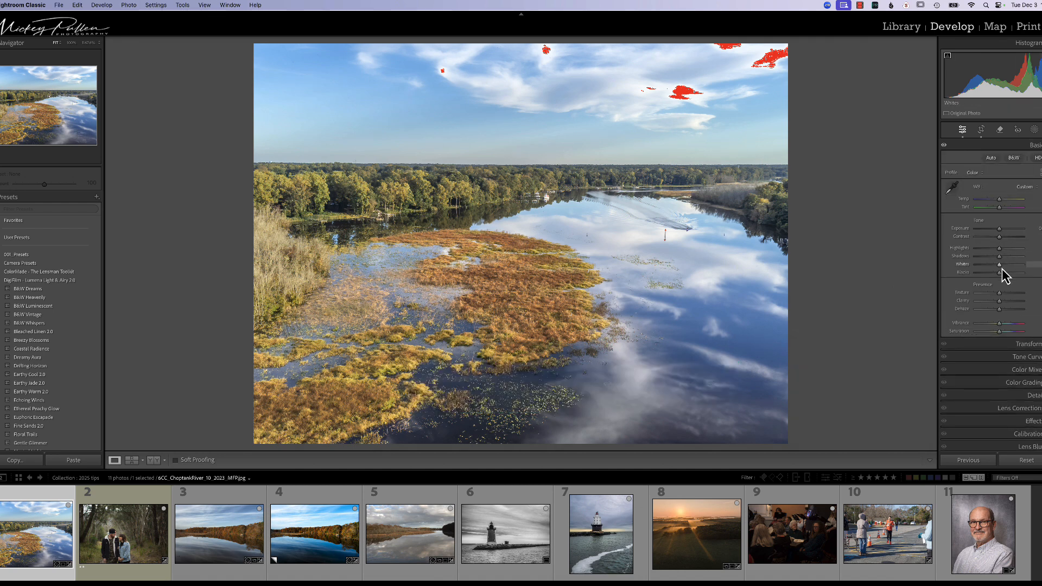
left_click(986, 277)
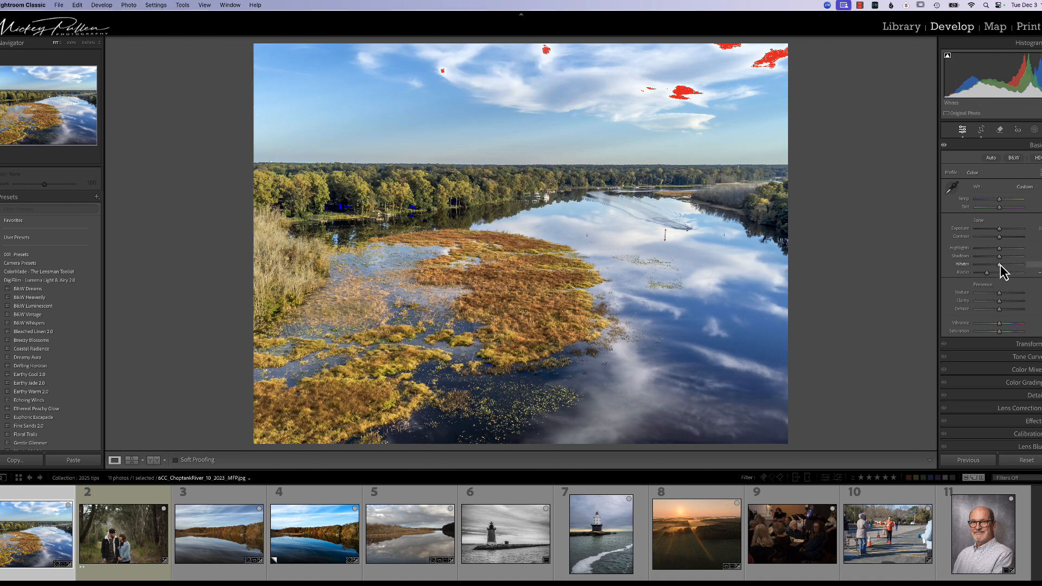
mouse_move(1000, 264)
left_mouse_down()
mouse_move(991, 266)
mouse_move(991, 248)
left_mouse_up()
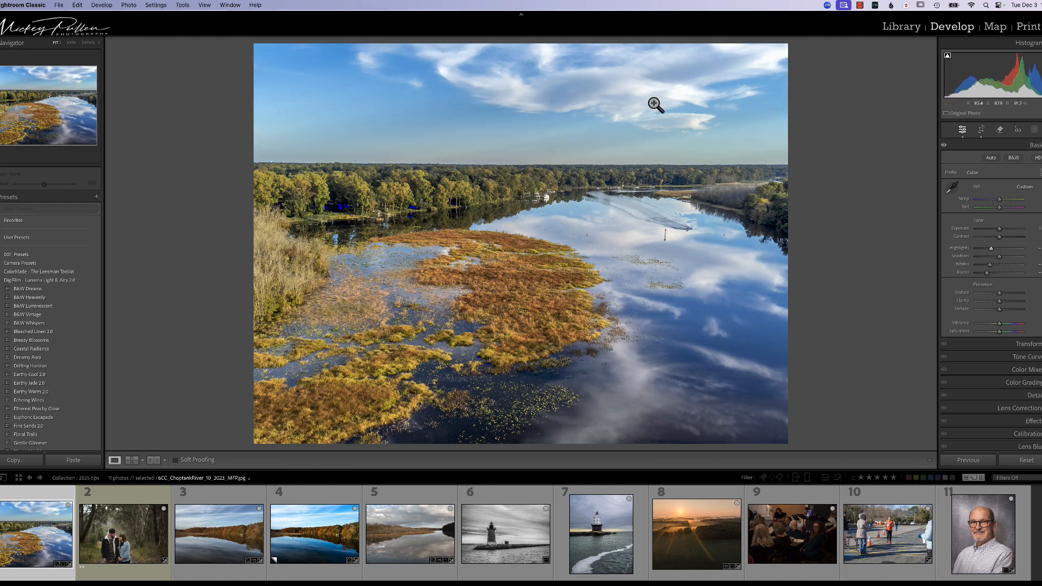
left_click(998, 272)
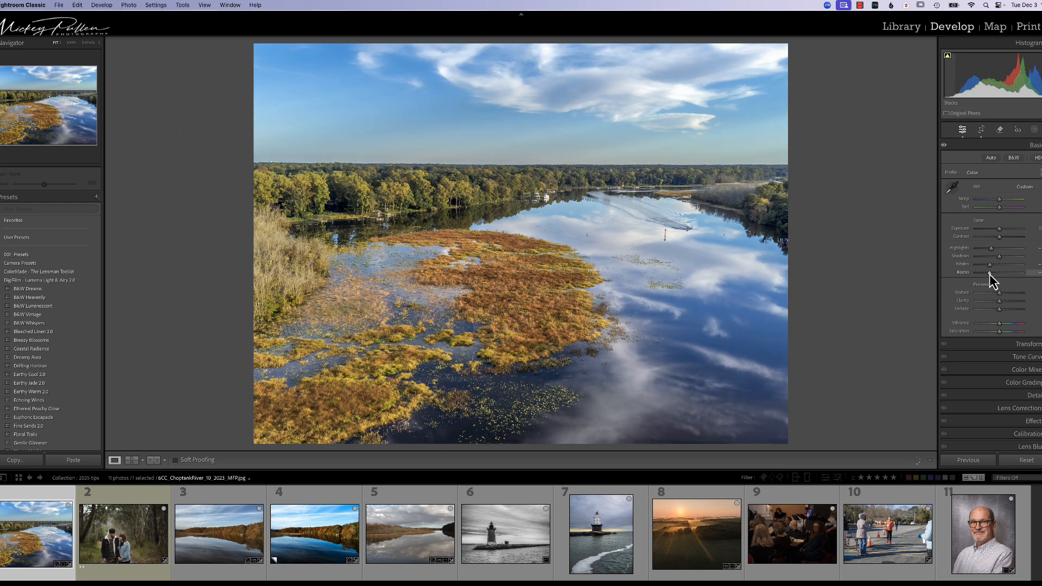
mouse_move(989, 275)
left_mouse_down()
mouse_move(980, 280)
mouse_move(992, 275)
left_mouse_up()
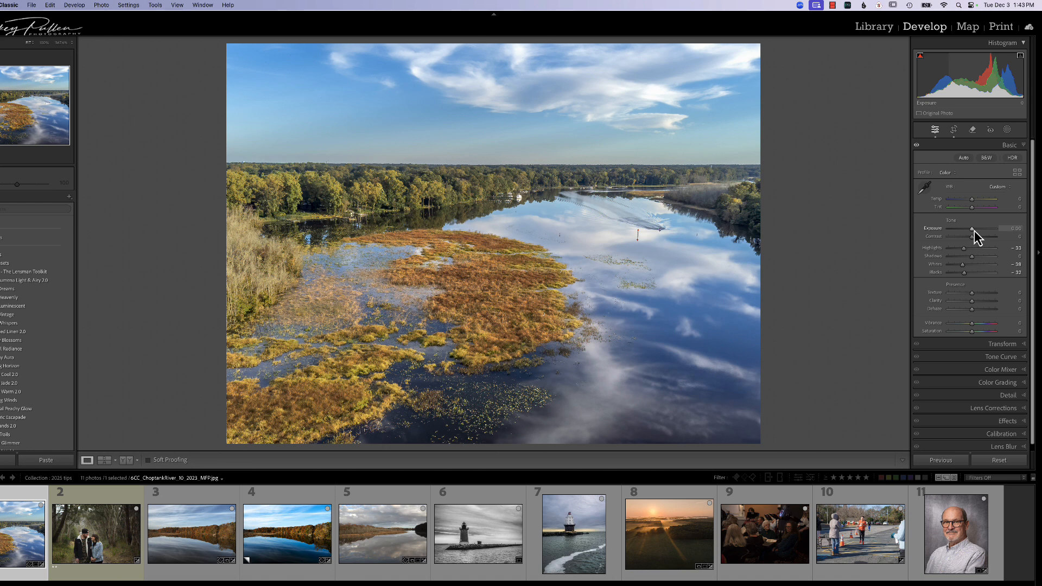
Raise Exposure to about +1.90, then bring it below zero by adjusting the histogram's exposure region
left_click_drag(972, 229, 980, 229)
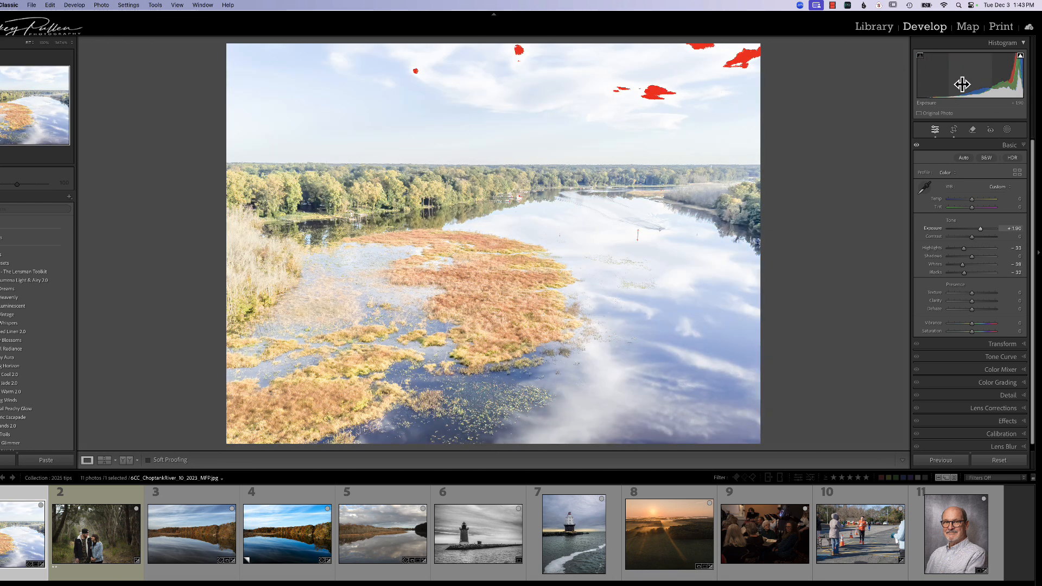
left_click_drag(948, 85, 900, 92)
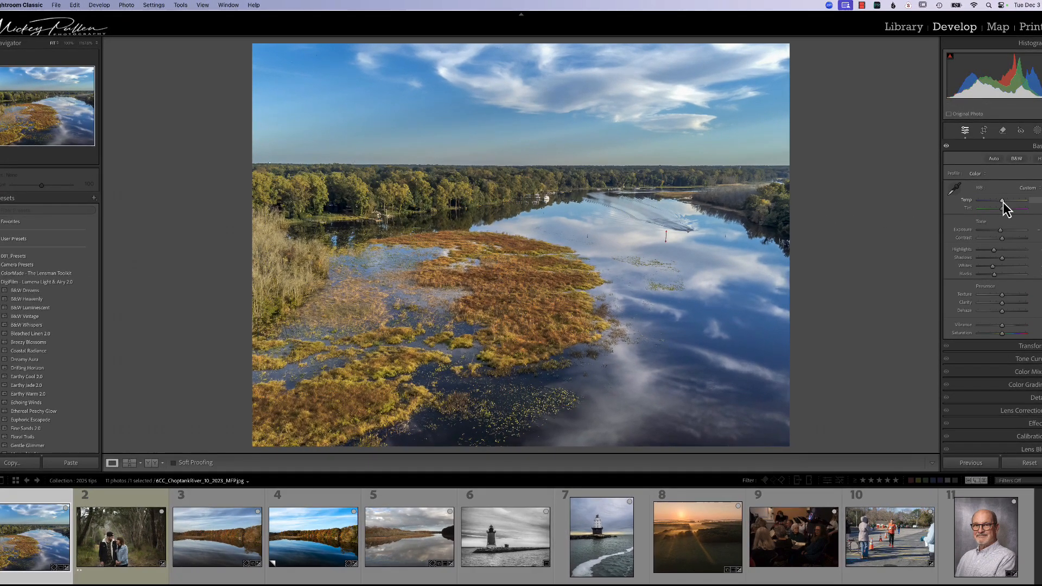
Set Temp to -16, Tint to -12, Whites to -5 and Dehaze to +22 on the river photo
left_click_drag(1003, 204, 985, 217)
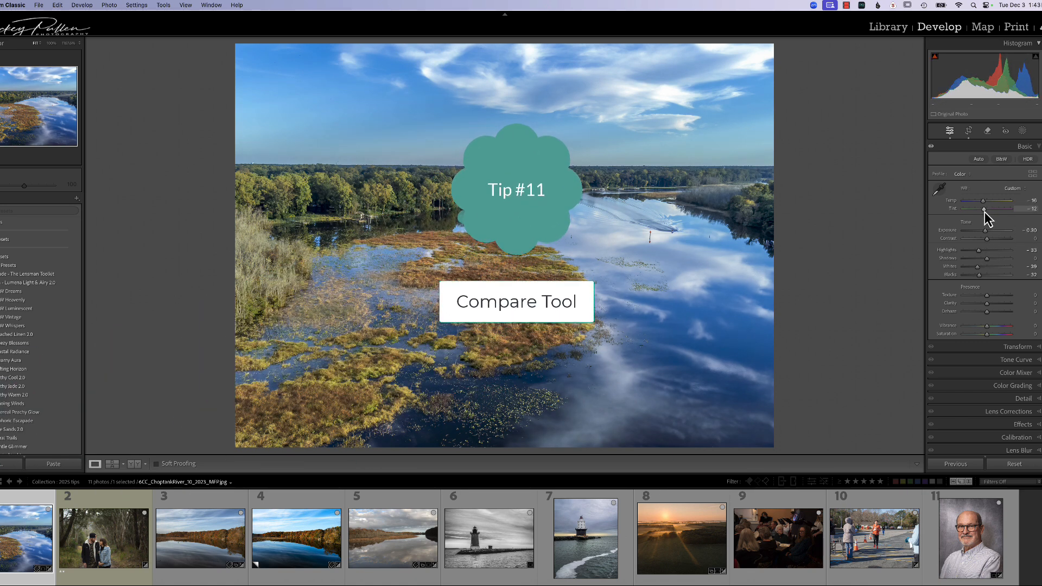
left_click_drag(977, 267, 986, 268)
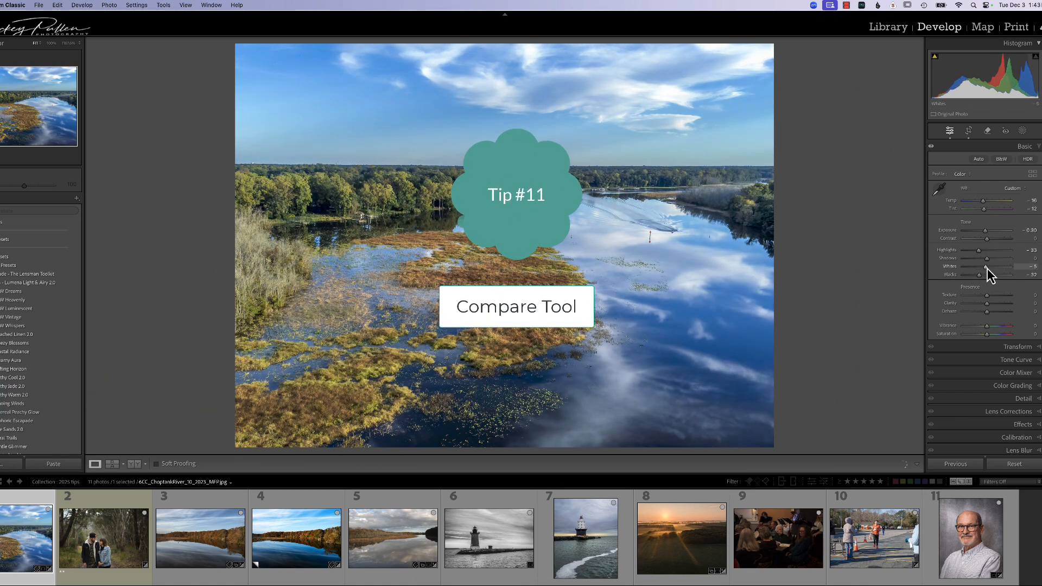
left_click_drag(987, 313, 991, 313)
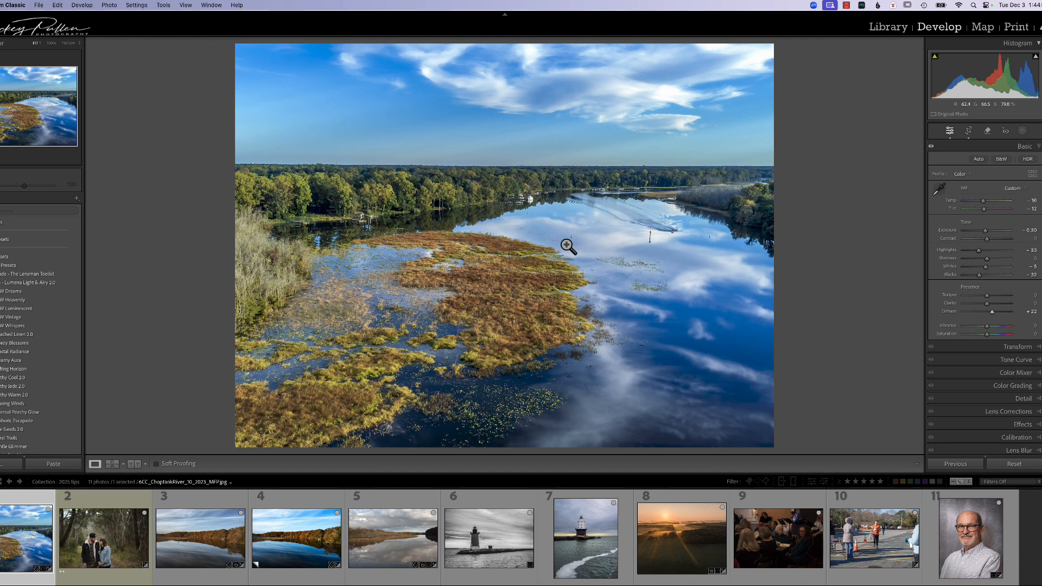
Toggle the river photo repeatedly between its Before and After versions, ending on the edited one
key("backslash")
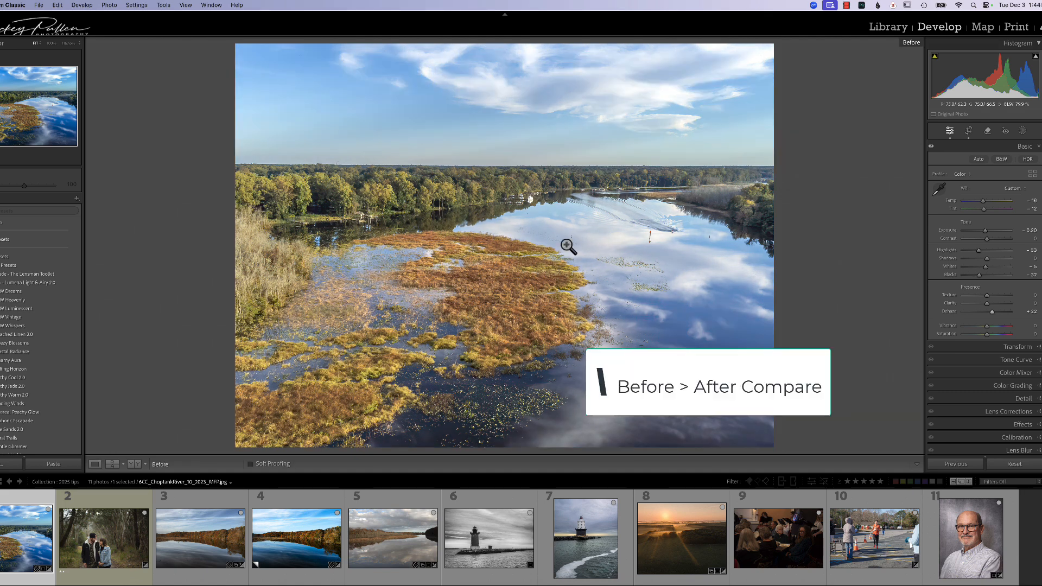
key("backslash")
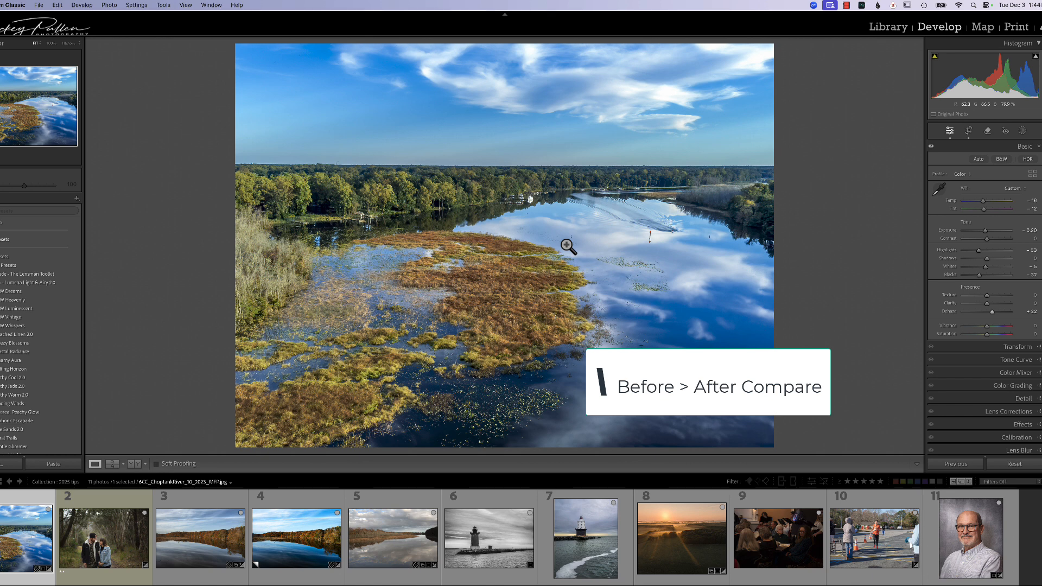
key("backslash")
key("backslash")
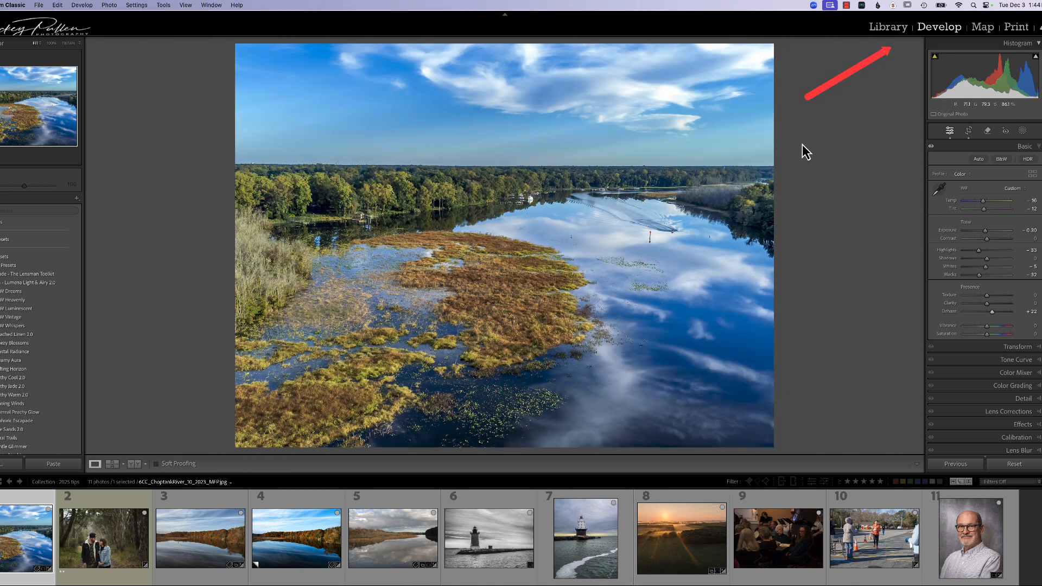
key("backslash")
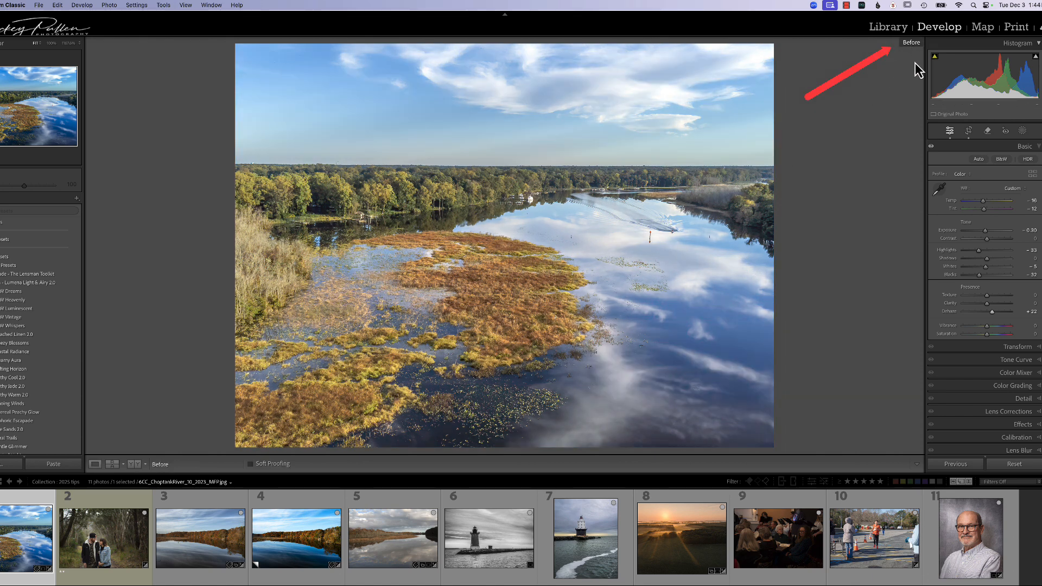
key("backslash")
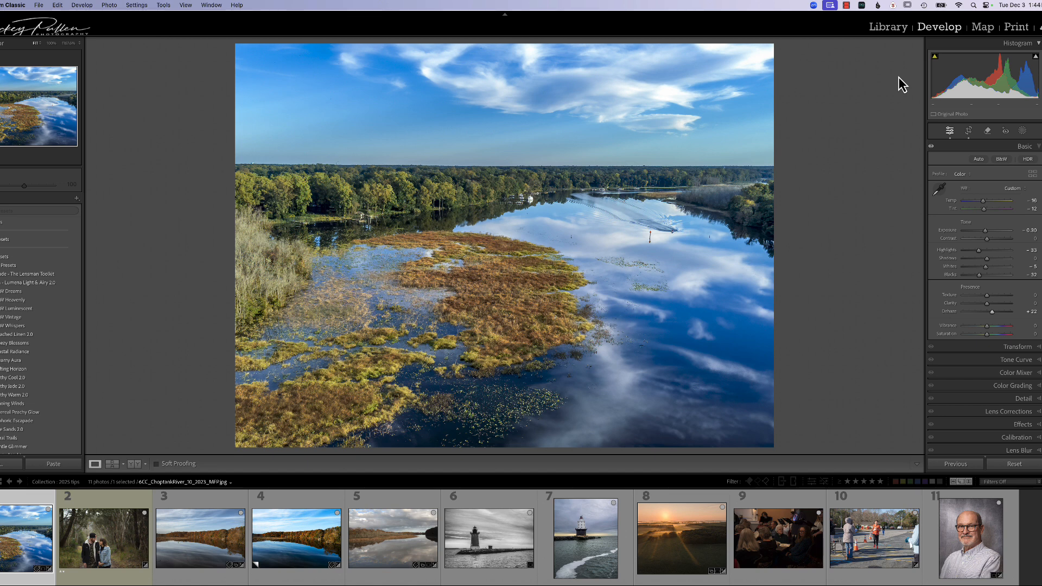
key("backslash")
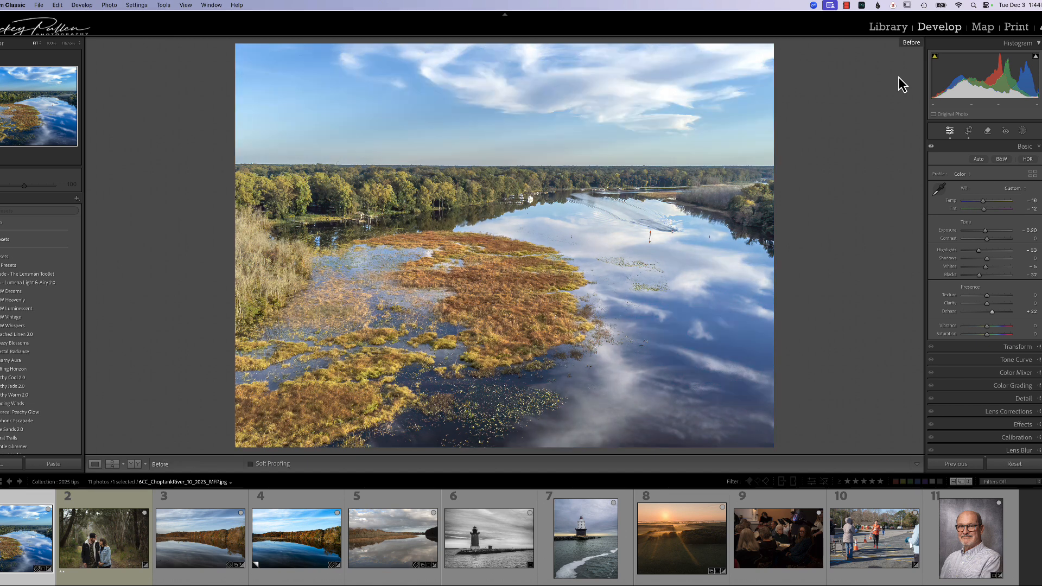
key("backslash")
key("backslash")
key("backslash")
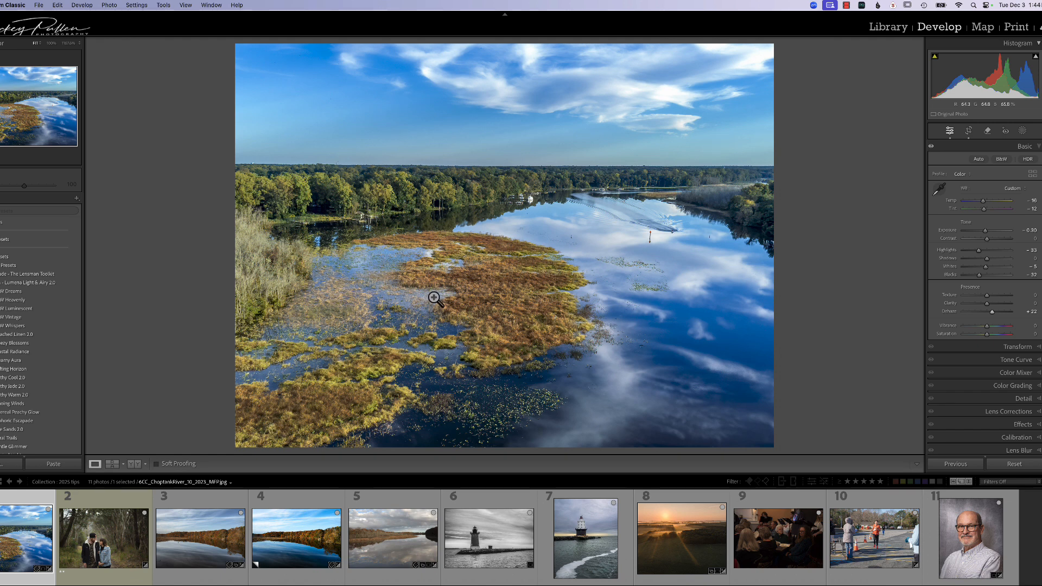
Compare the before and after versions side by side, then as a single photo split down the middle
key("y")
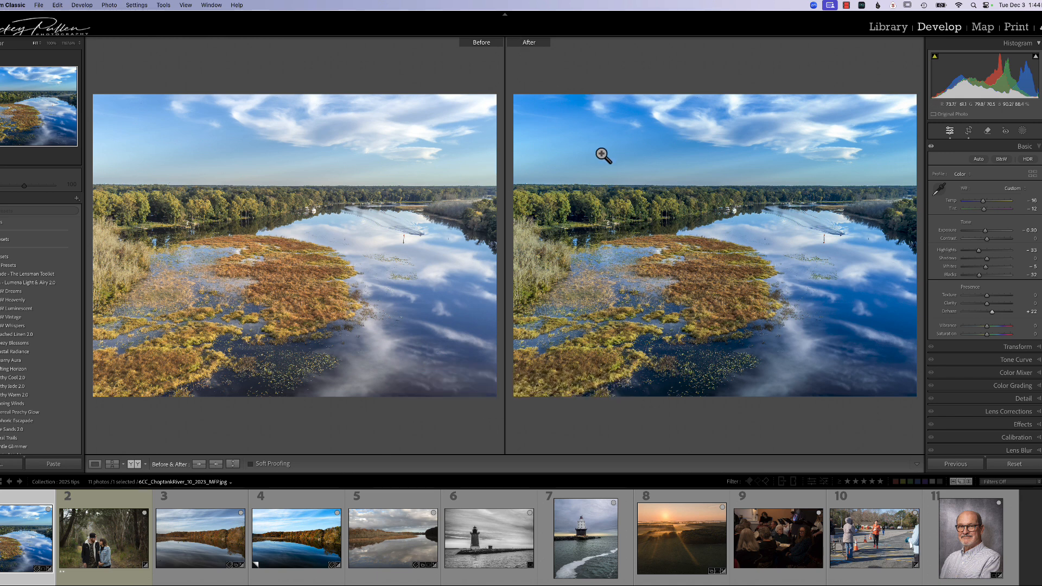
left_click(133, 464)
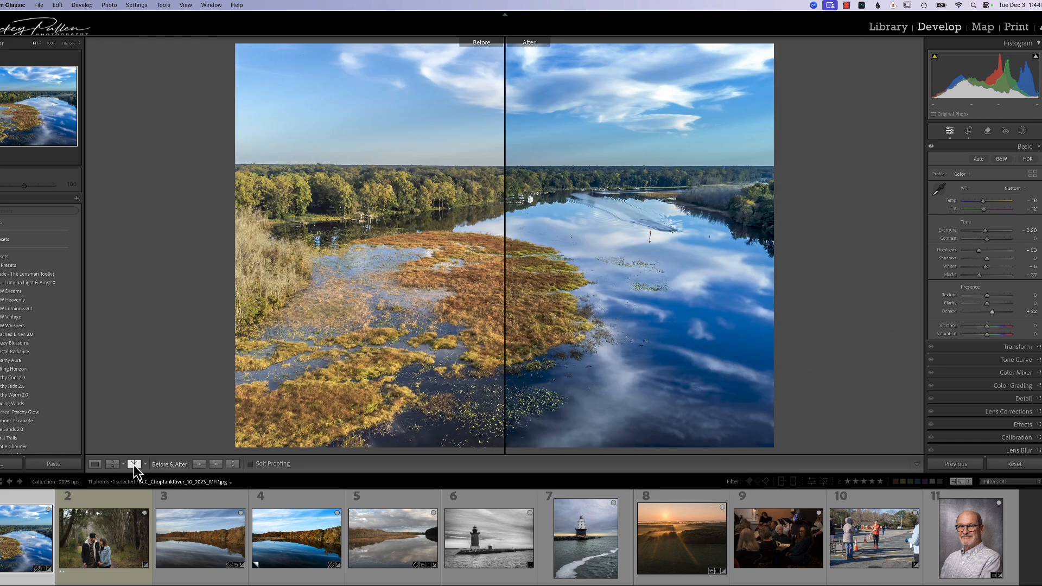
Cycle through the side-by-side, stacked and split Before/After layouts of the river photo, then return to the single loupe view
left_click(133, 465)
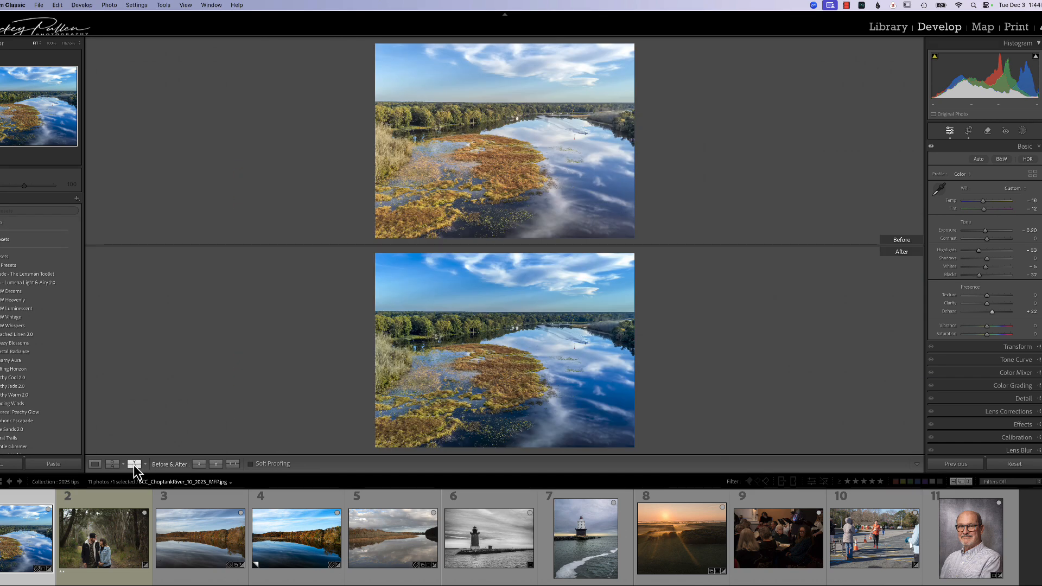
left_click(134, 465)
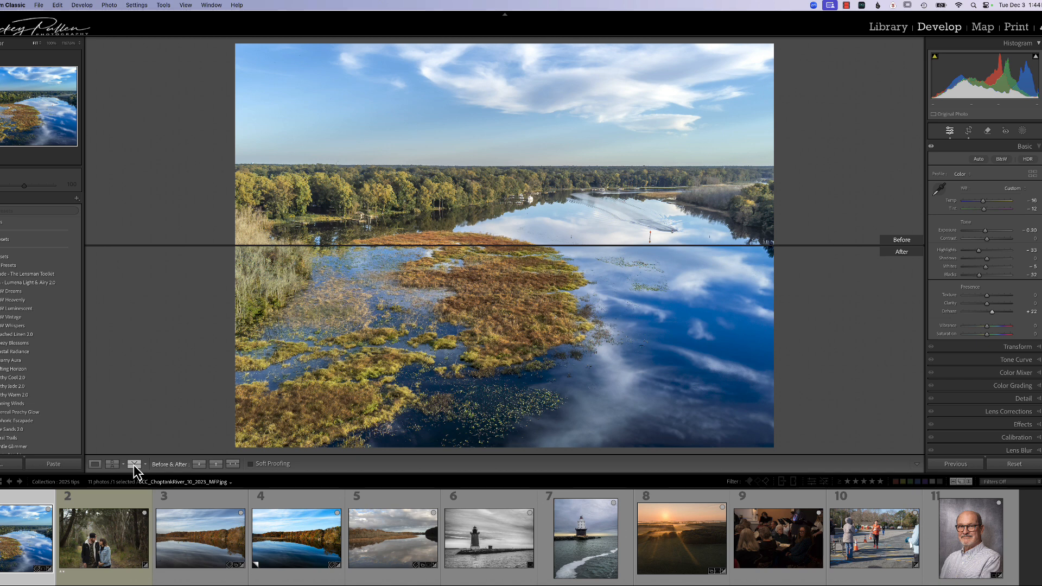
left_click(134, 465)
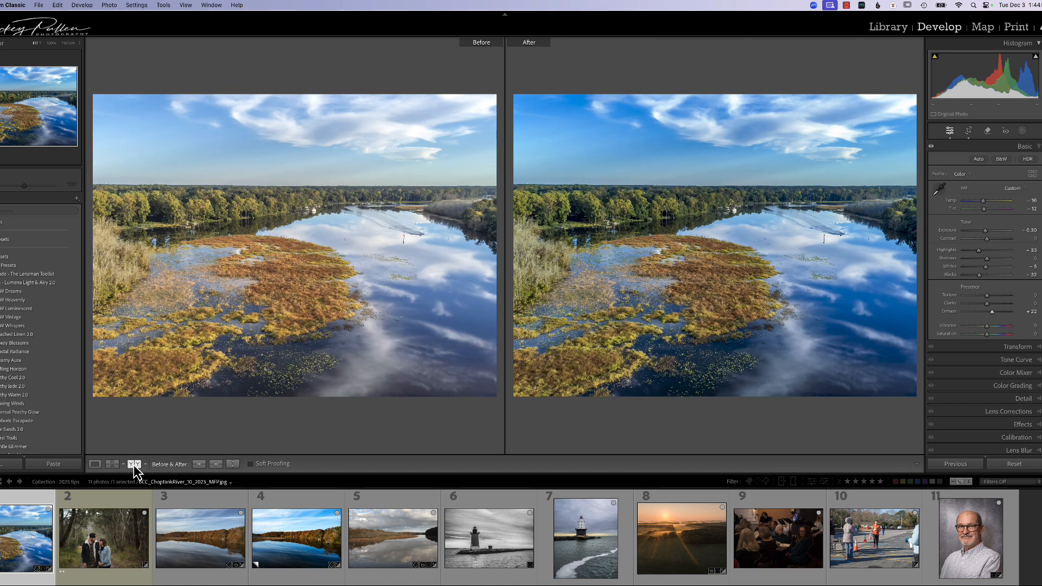
left_click(134, 464)
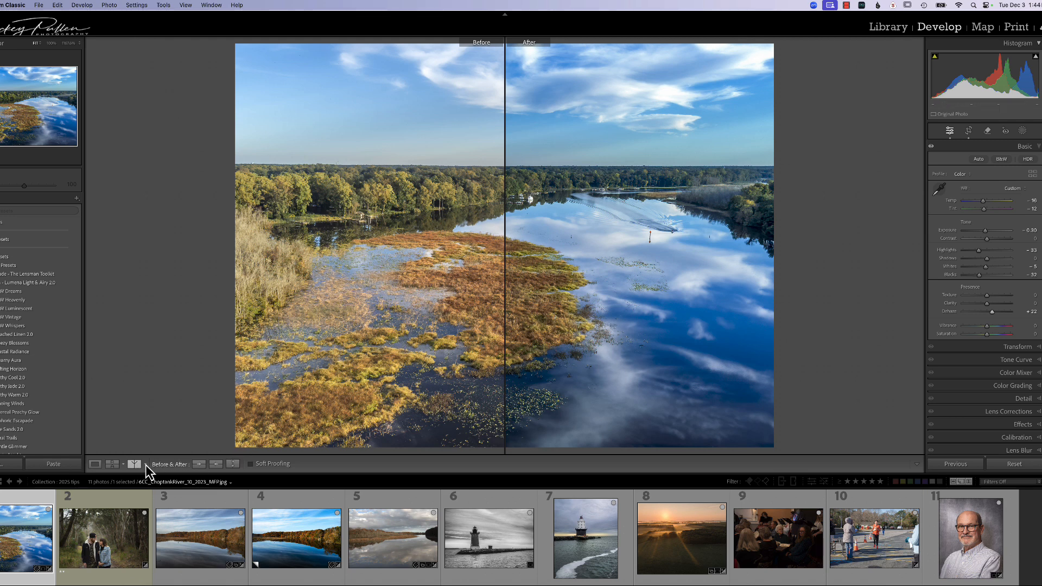
left_click(136, 466)
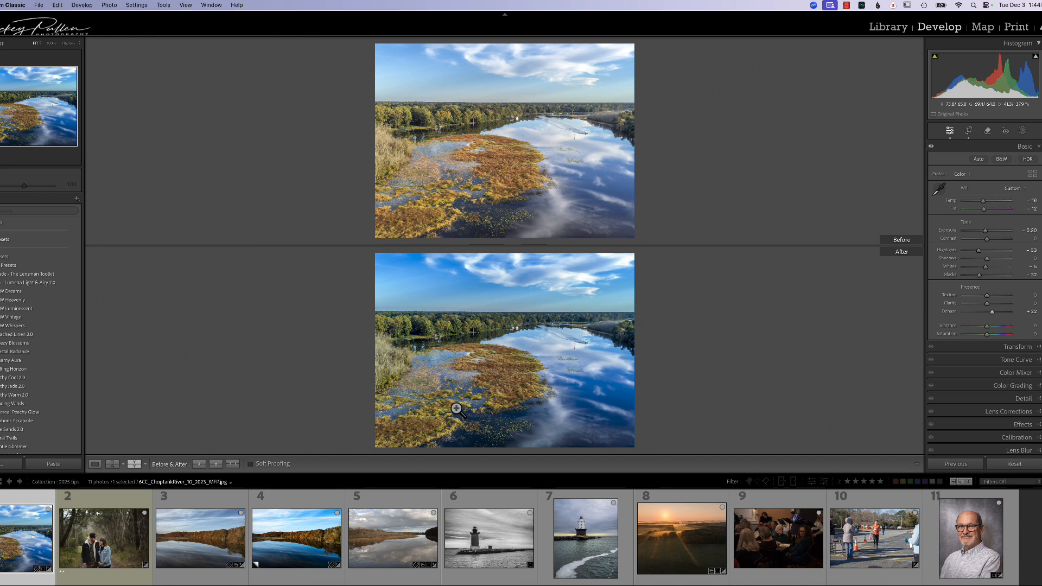
key("y")
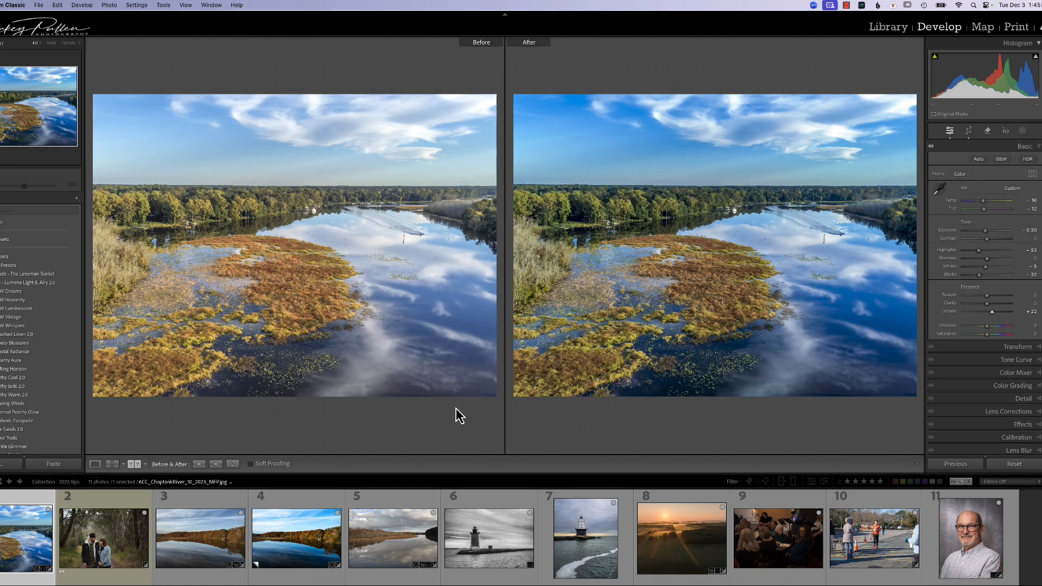
key("y")
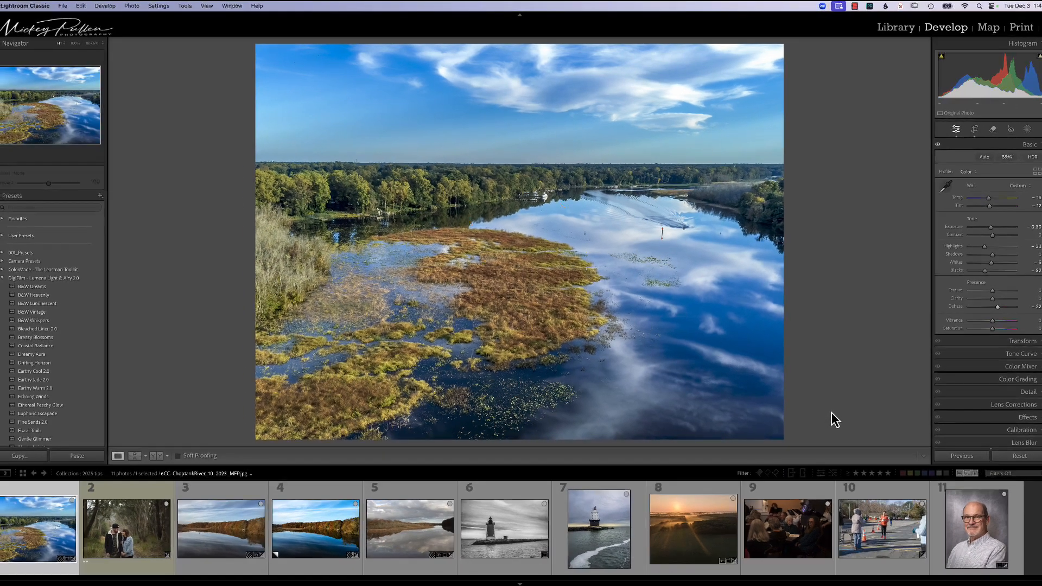
Reset all edits on the river photo and place a small radial gradient mask over the central marsh
left_click(1018, 458)
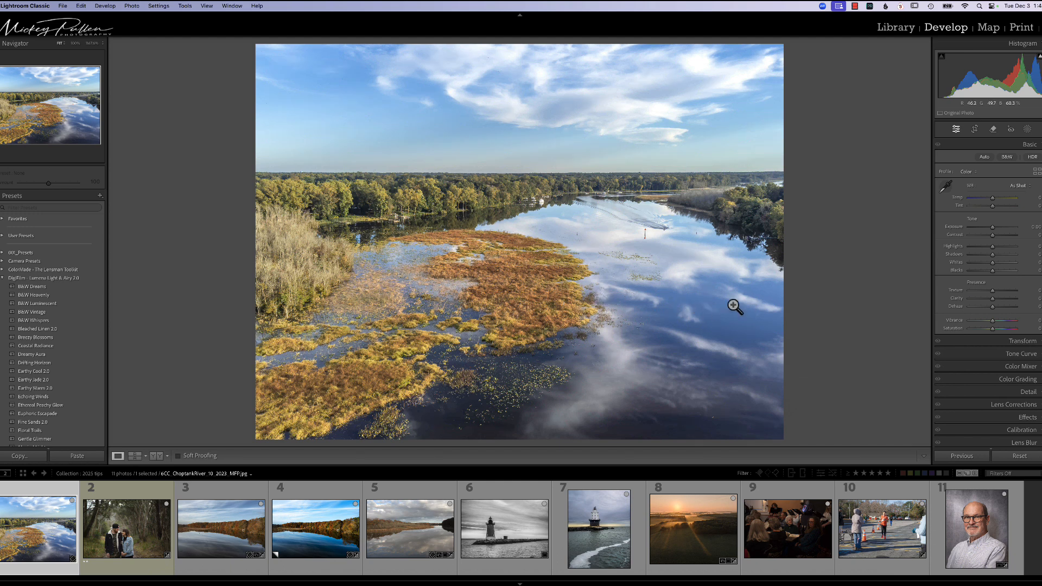
left_click(1027, 130)
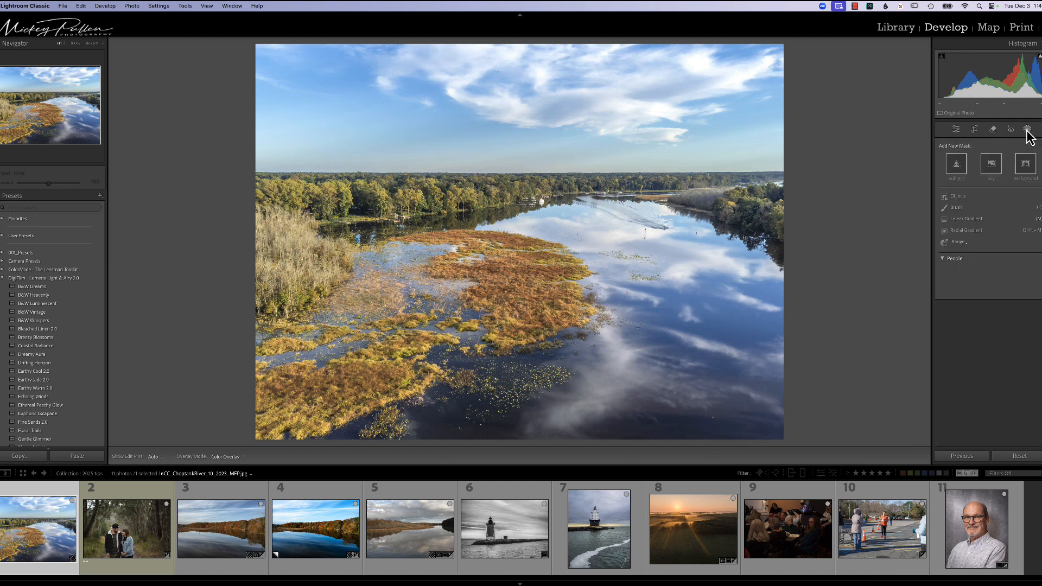
left_click(962, 231)
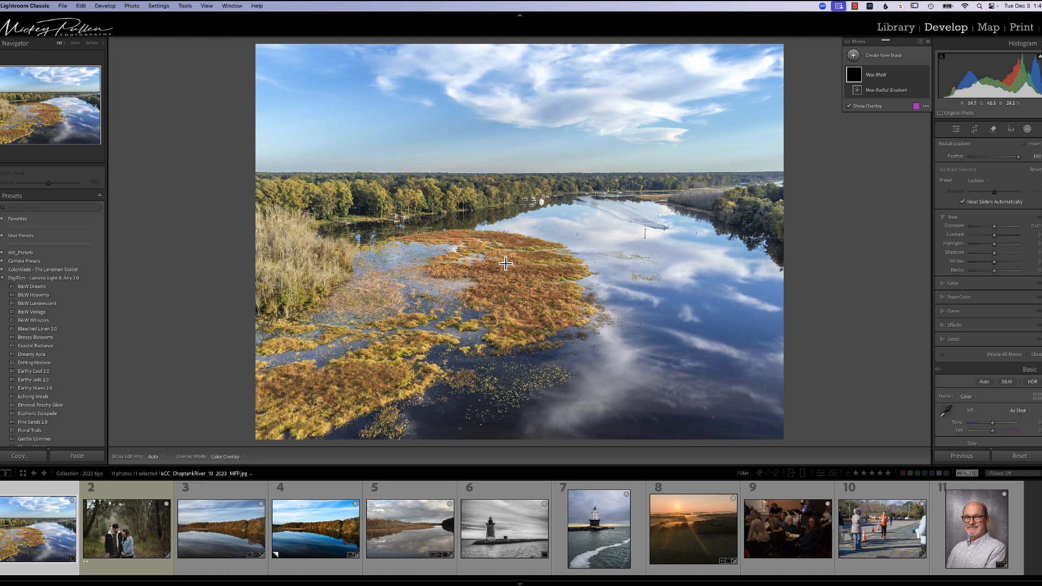
mouse_move(505, 264)
left_mouse_down()
mouse_move(547, 286)
mouse_move(510, 270)
mouse_move(519, 272)
left_mouse_up()
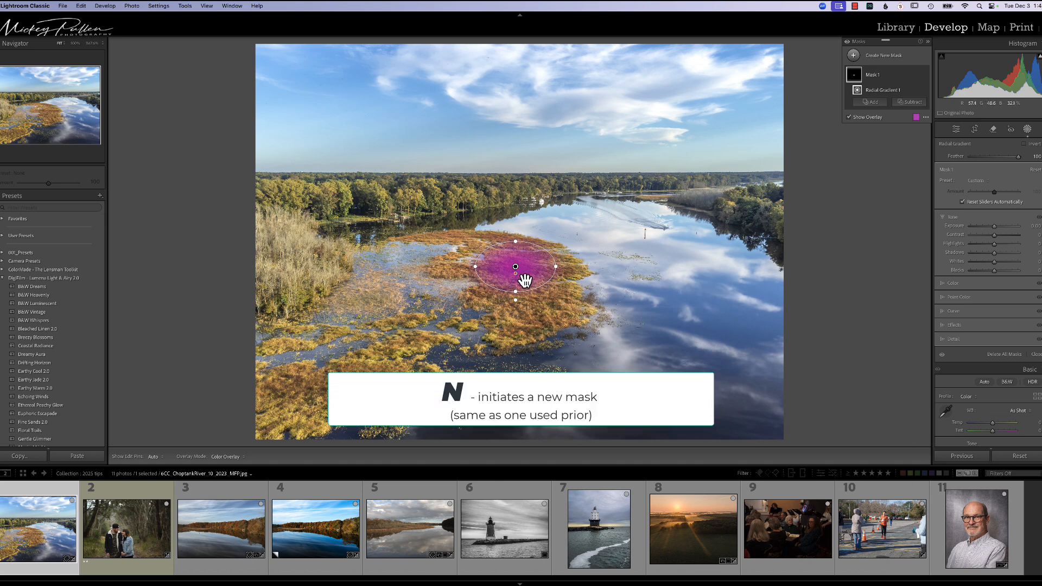
Add radial gradient masks over the lower-left marsh and left treeline, raise the treeline mask's Exposure slightly, and reselect the central marsh mask
left_click(854, 56)
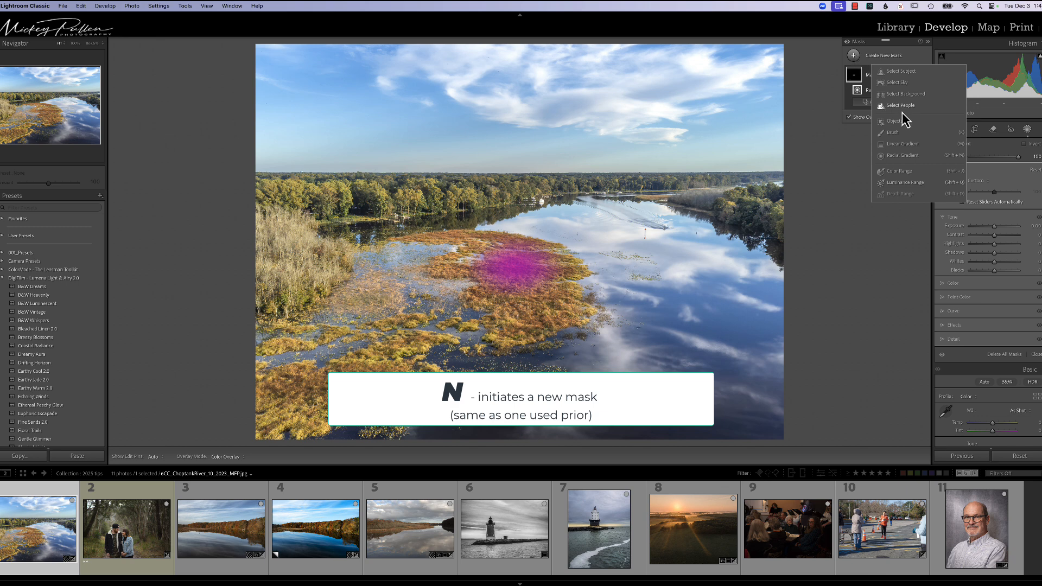
left_click(854, 58)
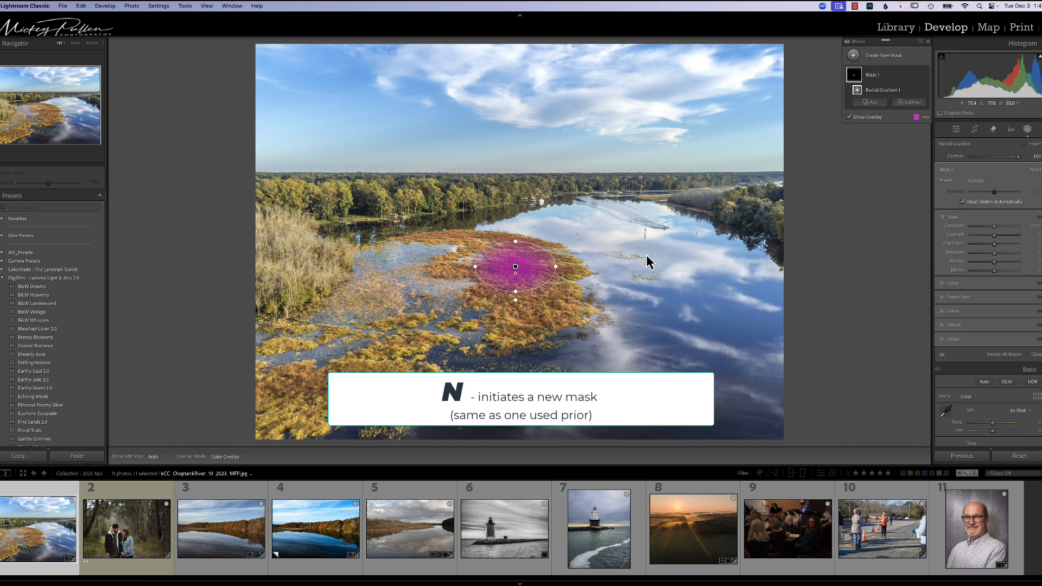
key("n")
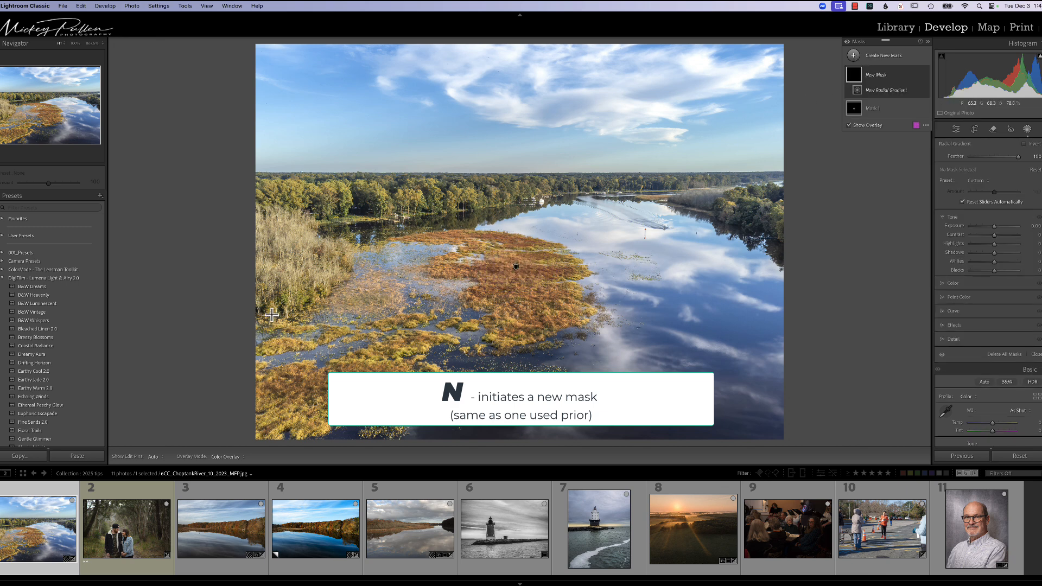
left_click_drag(295, 381, 347, 407)
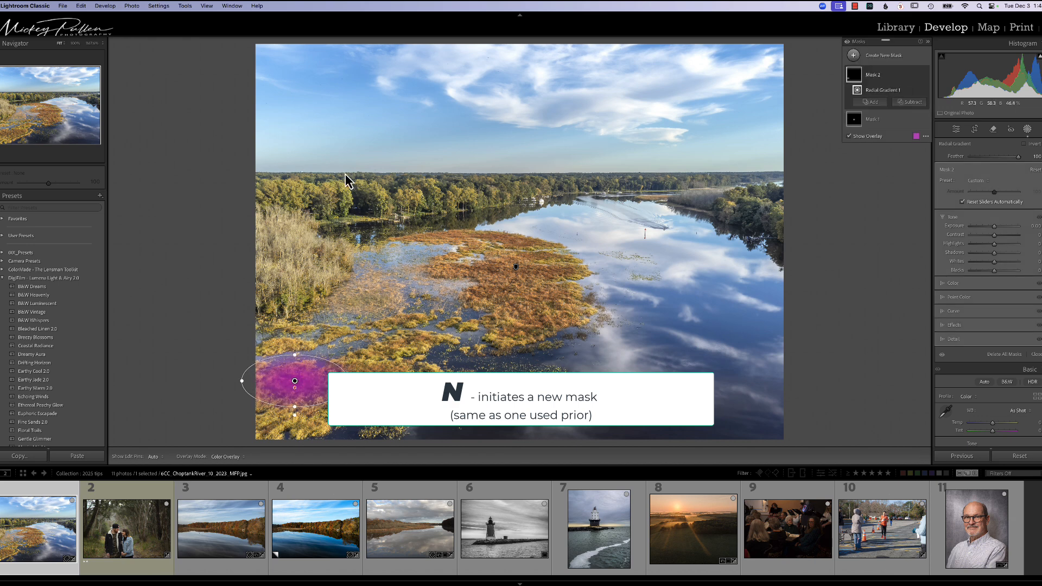
key("n")
left_click_drag(299, 183, 388, 202)
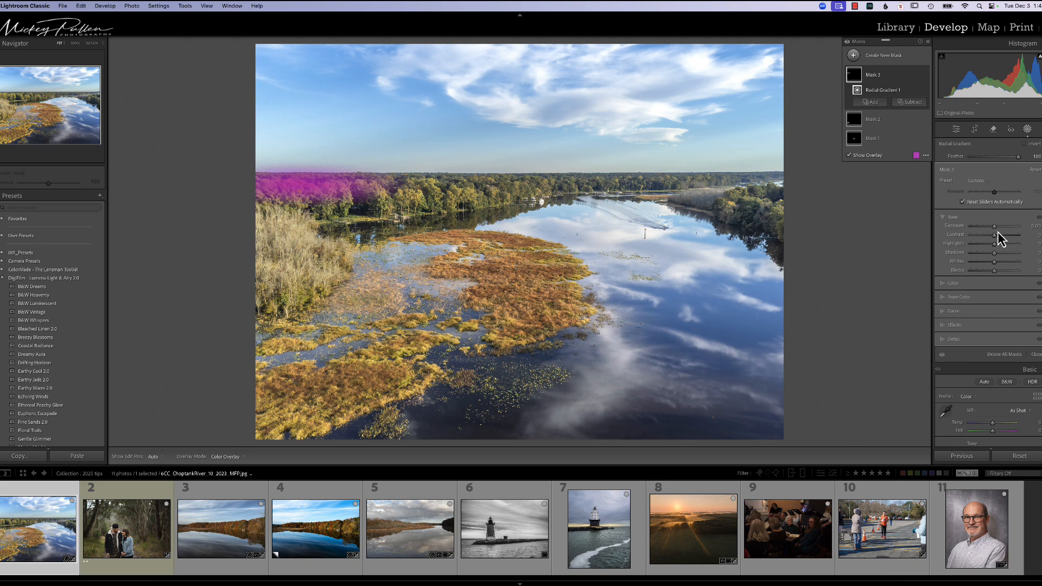
mouse_move(994, 226)
left_mouse_down()
mouse_move(1005, 232)
mouse_move(996, 232)
left_mouse_up()
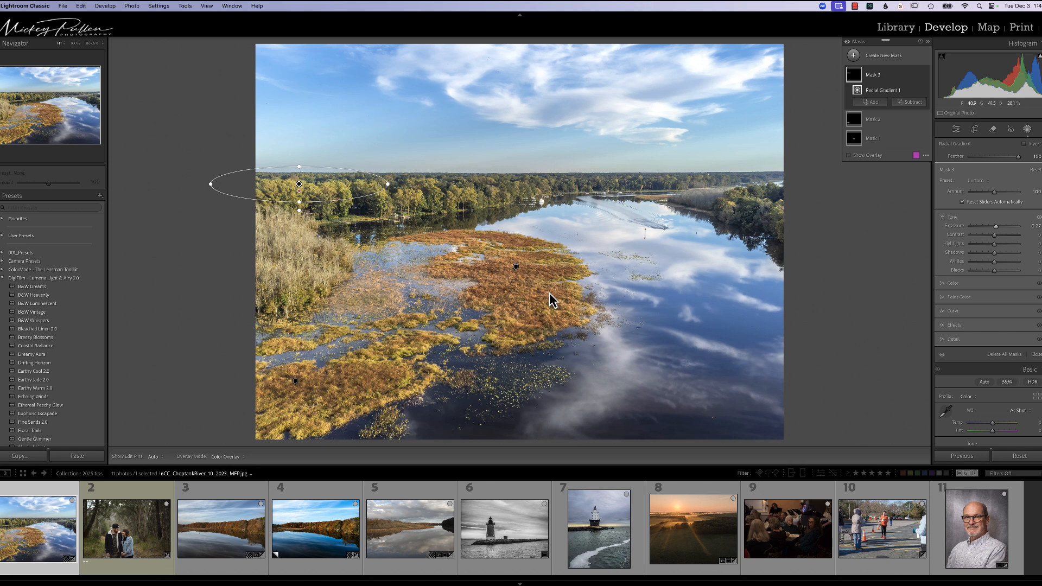
left_click(516, 267)
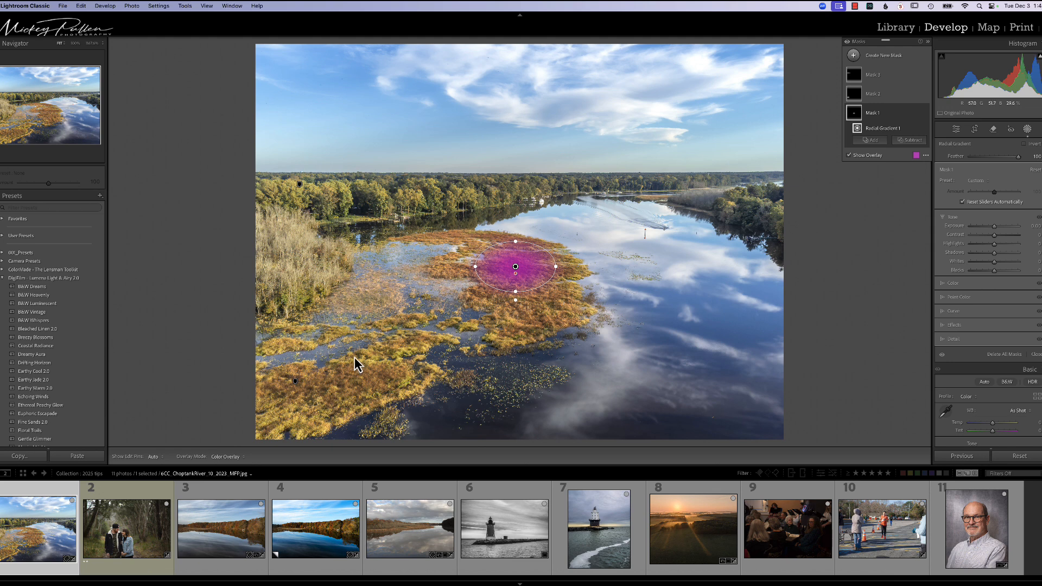
Add a linear gradient mask fading down the sky toward the horizon and lower its Exposure to about -0.23
left_click(852, 56)
left_click(902, 144)
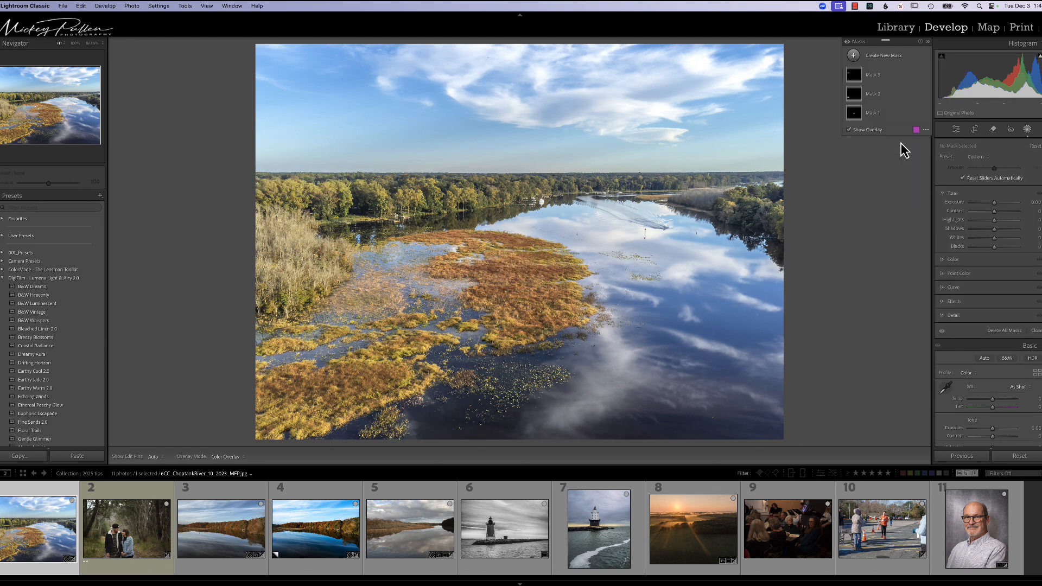
left_click_drag(573, 116, 574, 170)
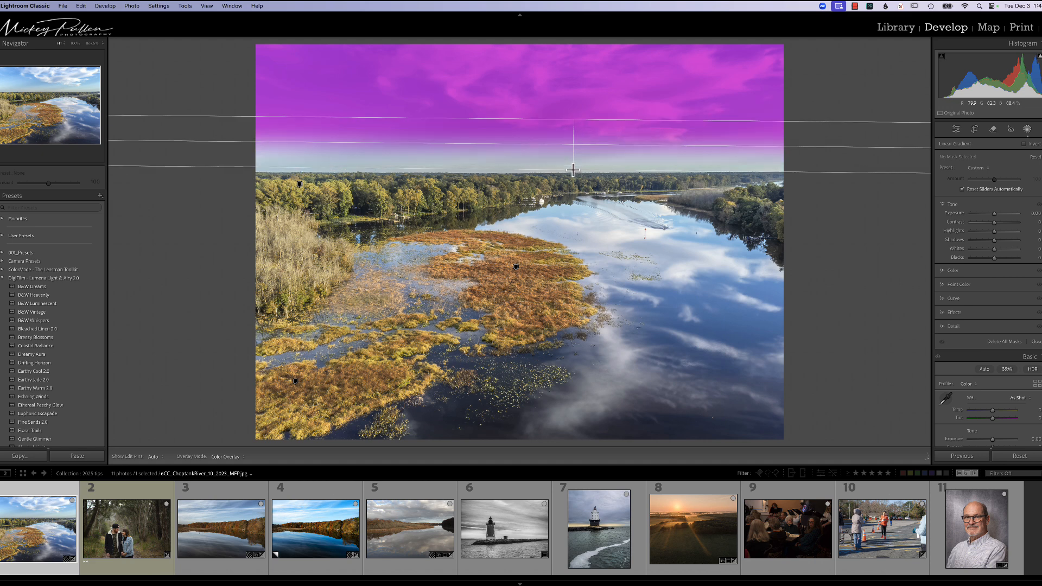
left_click_drag(995, 214, 993, 214)
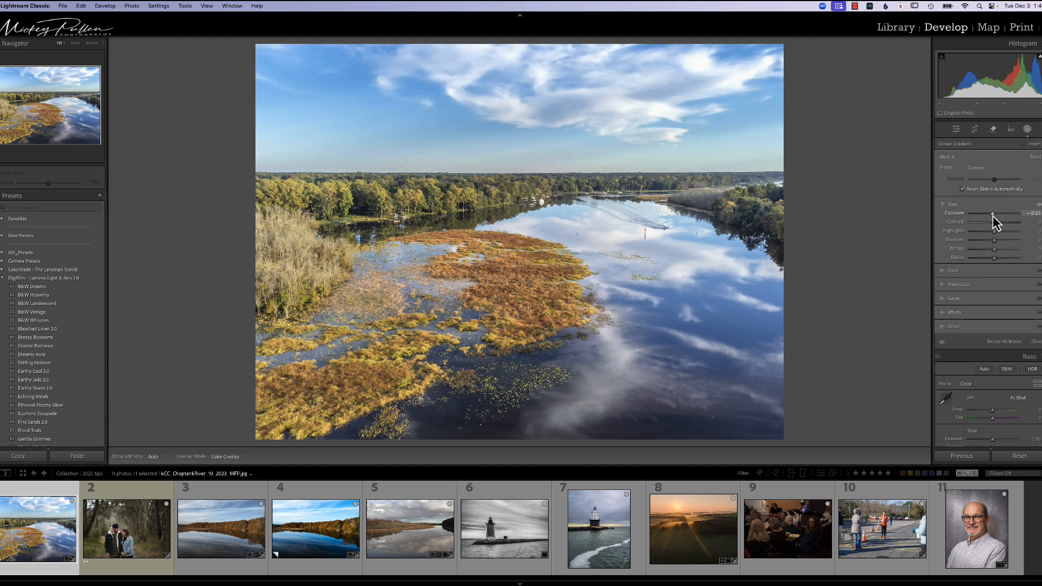
Add linear gradient masks from the photo's bottom and right edges, then delete all masks
key("m")
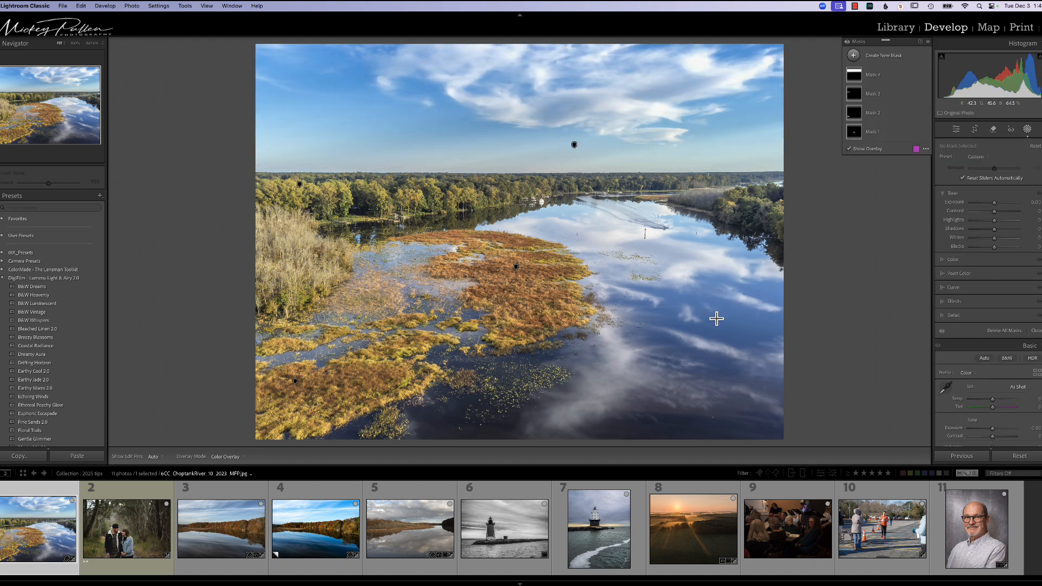
left_click_drag(528, 419, 527, 292)
key("m")
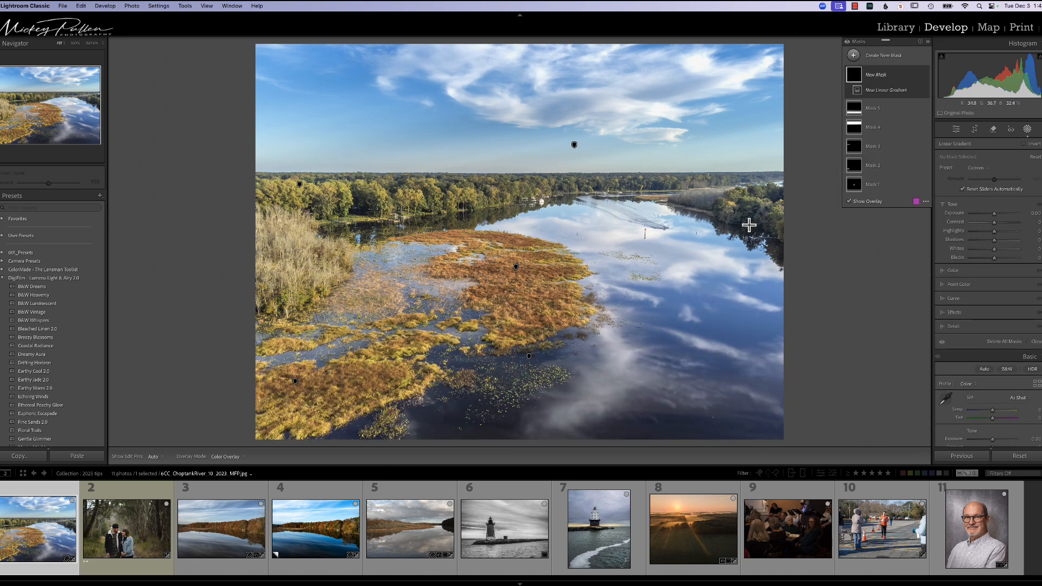
left_click_drag(763, 228, 640, 229)
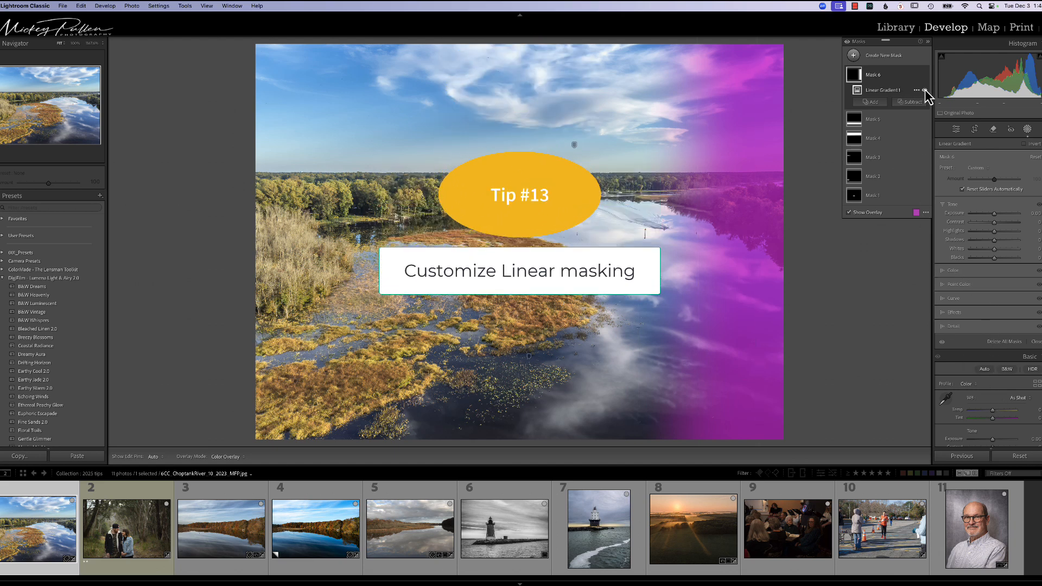
left_click(917, 75)
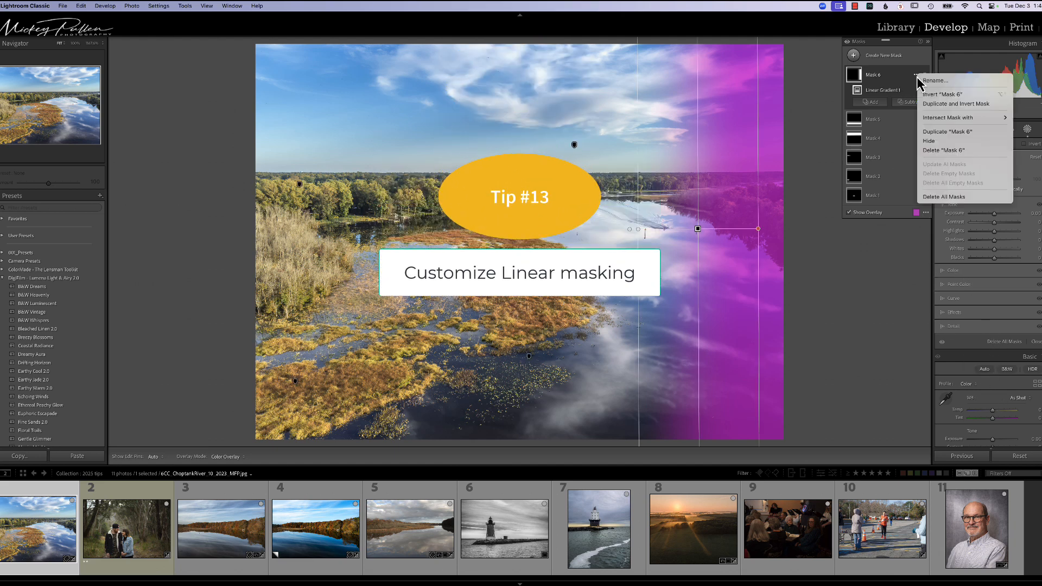
left_click(943, 198)
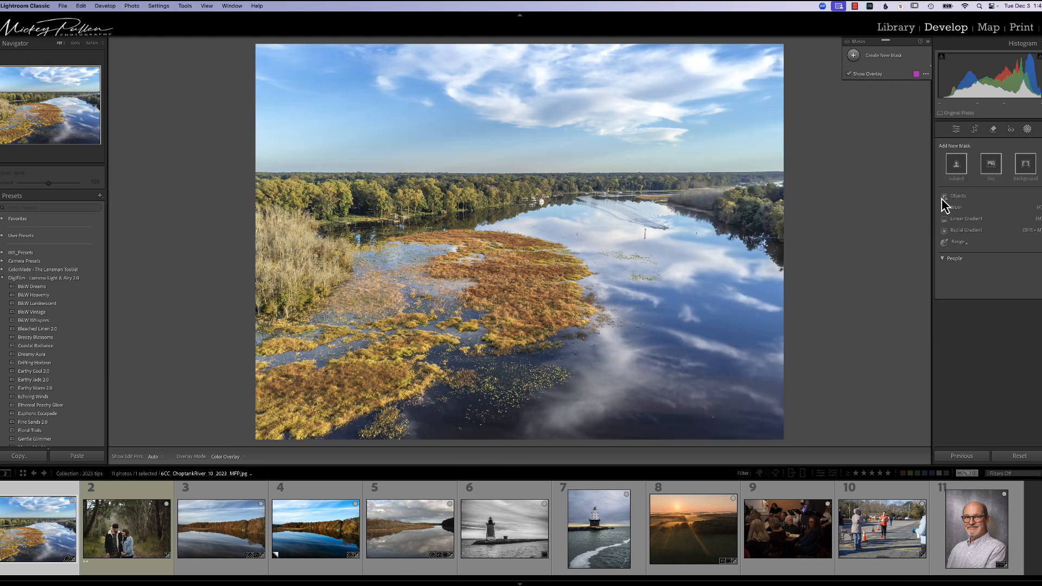
Add a linear gradient mask over the sky centred on the horizon, and adjust its rotation to keep it level
left_click(962, 220)
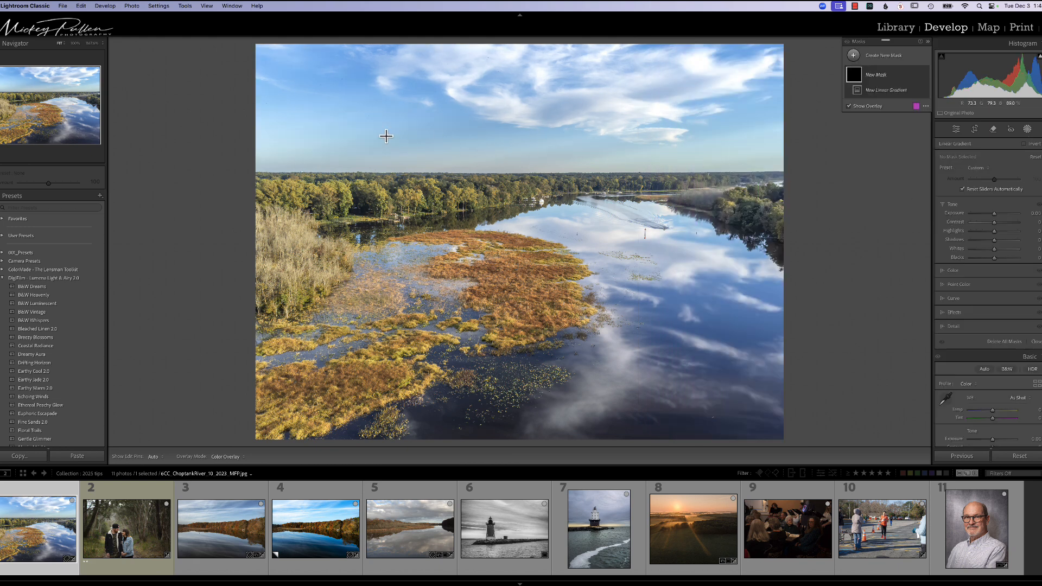
left_click_drag(513, 139, 515, 209)
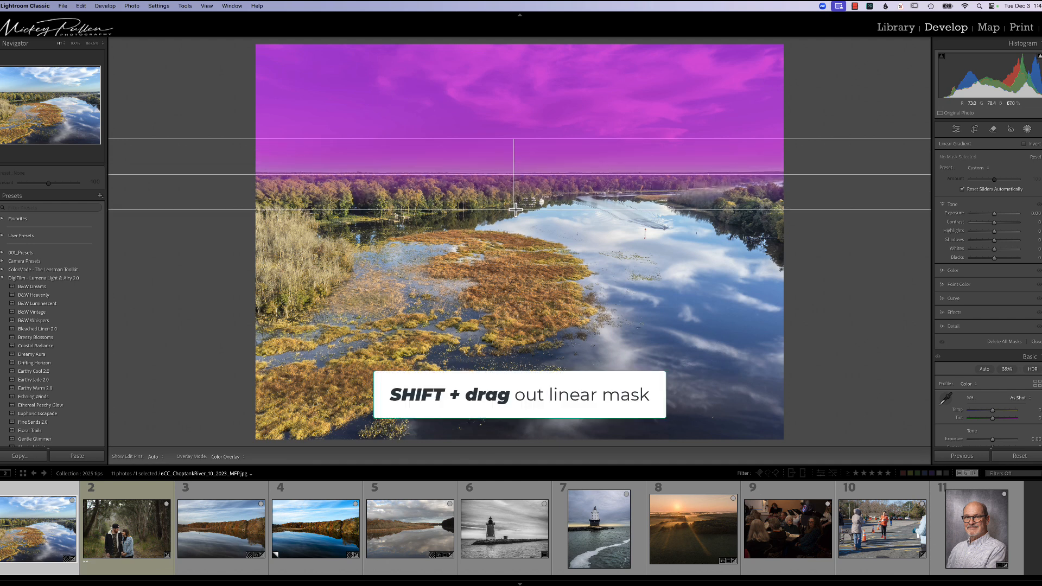
left_click_drag(515, 210, 443, 207)
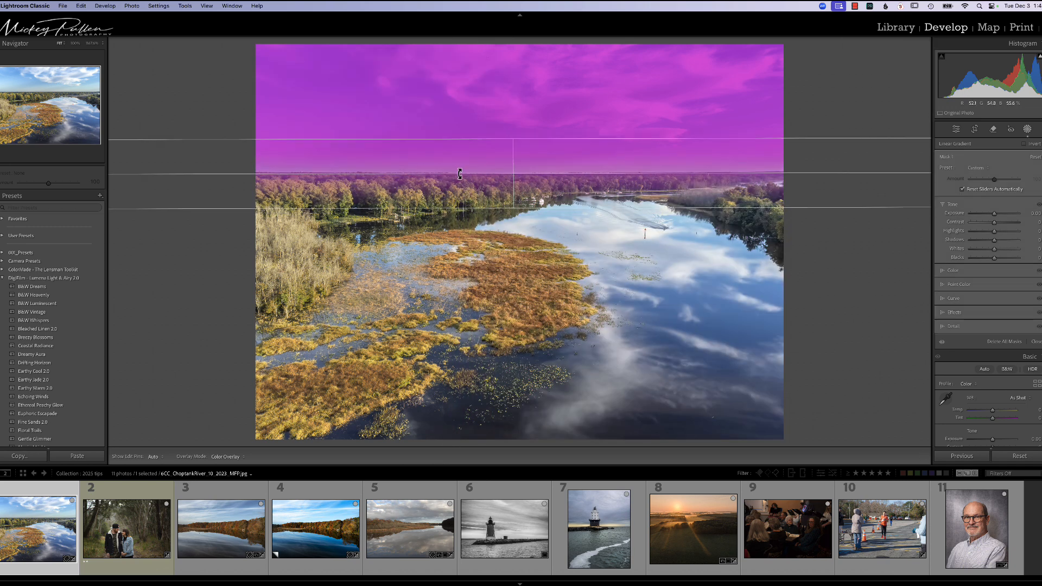
mouse_move(459, 173)
left_mouse_down()
mouse_move(473, 192)
mouse_move(458, 173)
left_mouse_up()
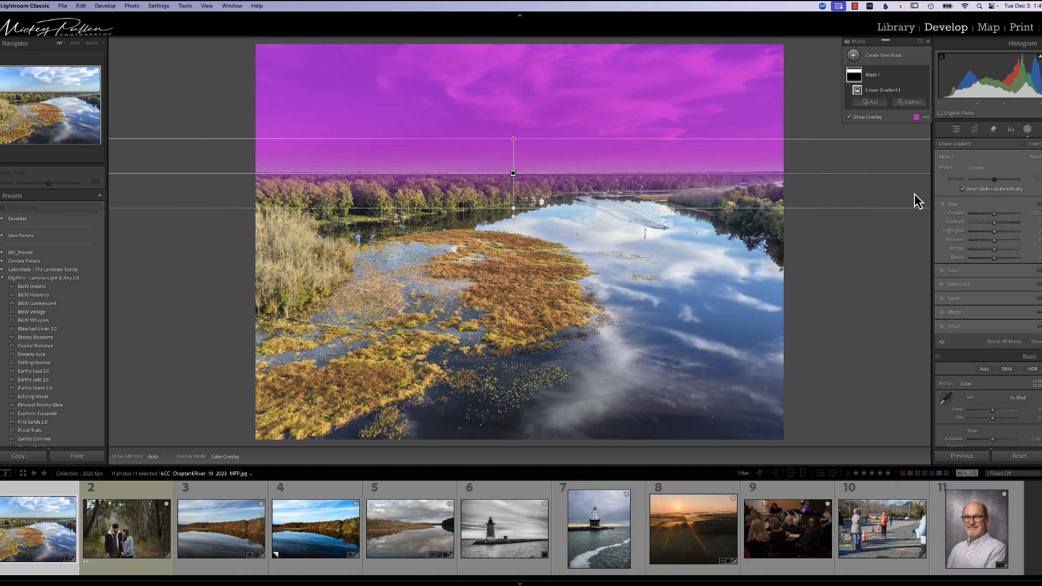
Add a circular radial gradient mask over the central marsh, move it slightly toward the open water, and widen it
left_click(853, 55)
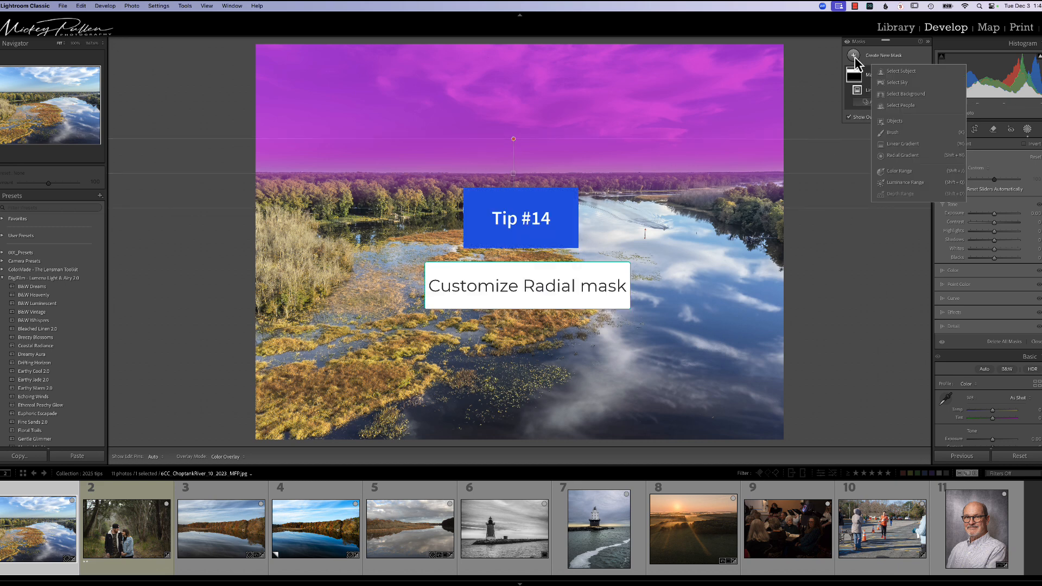
left_click(904, 156)
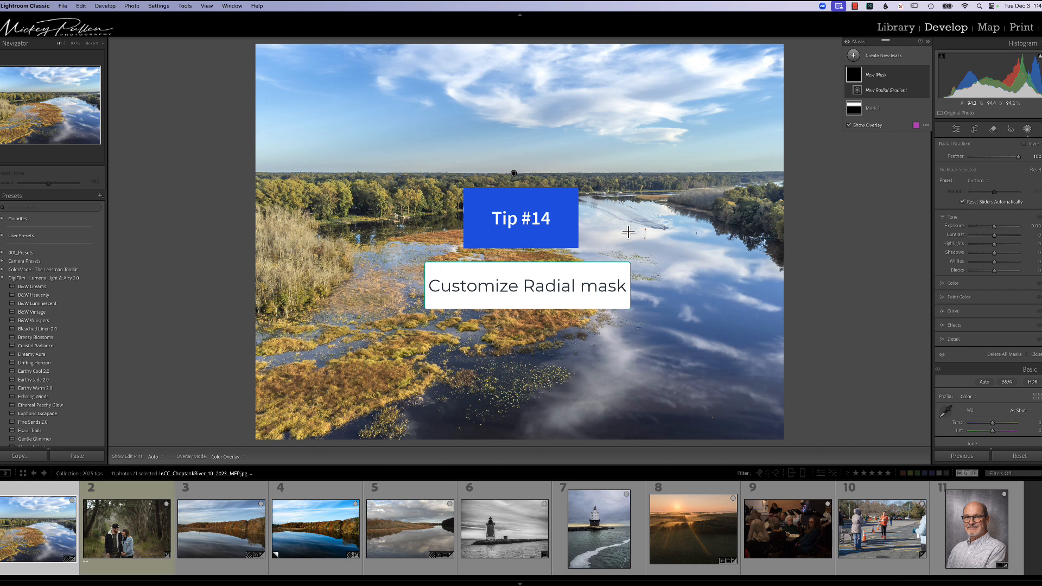
left_click_drag(504, 264, 584, 340)
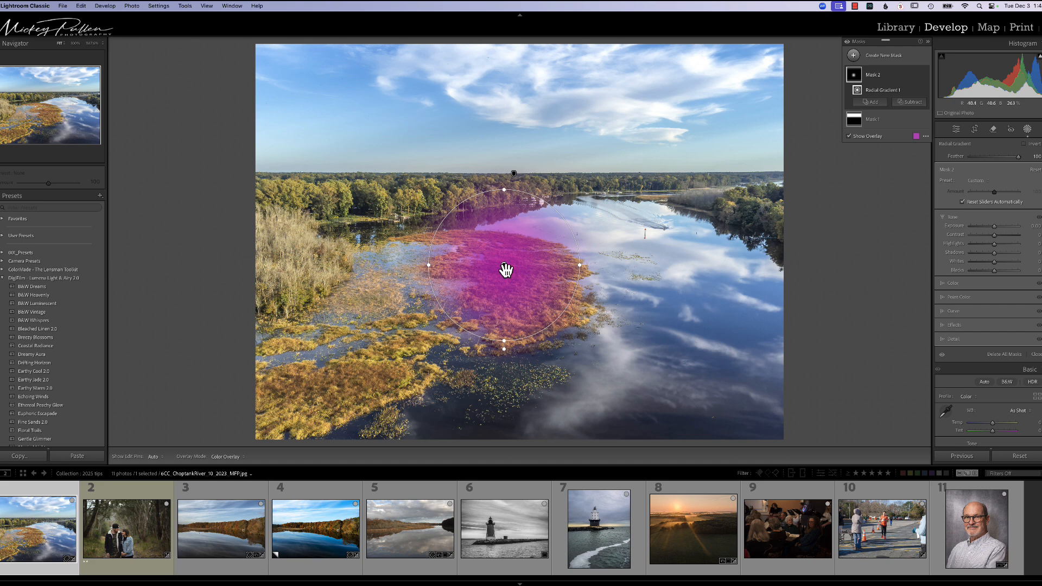
left_click_drag(505, 270, 529, 274)
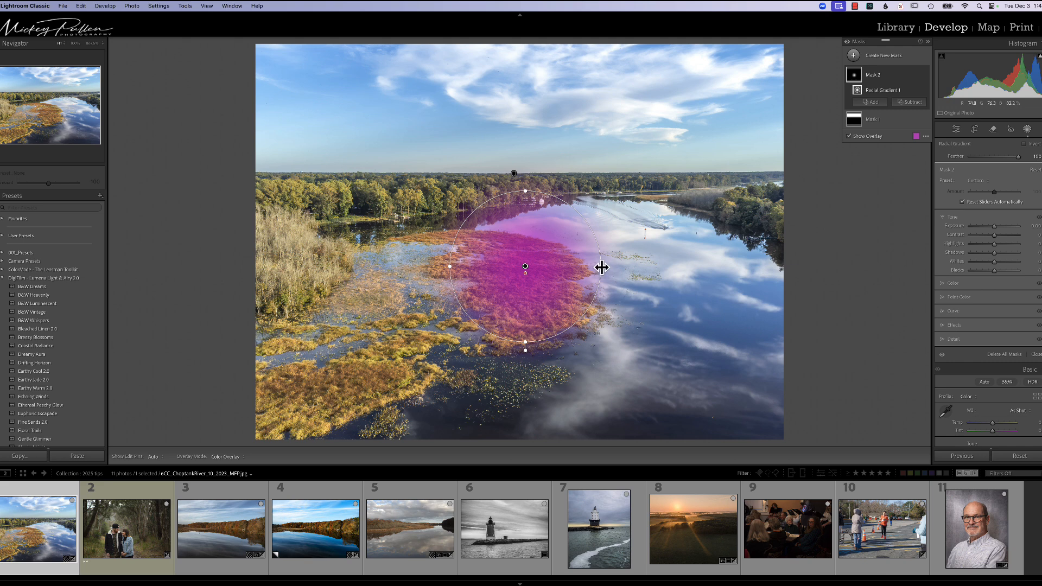
mouse_move(601, 267)
left_mouse_down()
mouse_move(646, 268)
mouse_move(607, 268)
left_mouse_up()
mouse_move(527, 192)
left_mouse_down()
mouse_move(526, 154)
mouse_move(526, 190)
left_mouse_up()
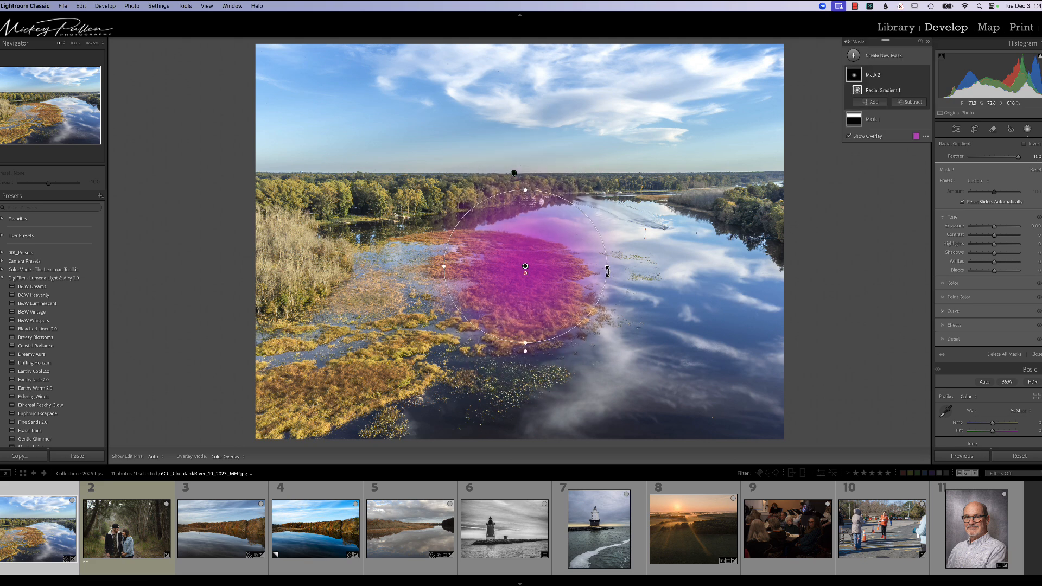
Resize the radial gradient mask over the marsh slightly from one side at a time, keeping the opposite edge fixed
key("alt")
mouse_move(608, 267)
left_mouse_down()
mouse_move(714, 272)
mouse_move(608, 275)
mouse_move(606, 267)
left_mouse_up()
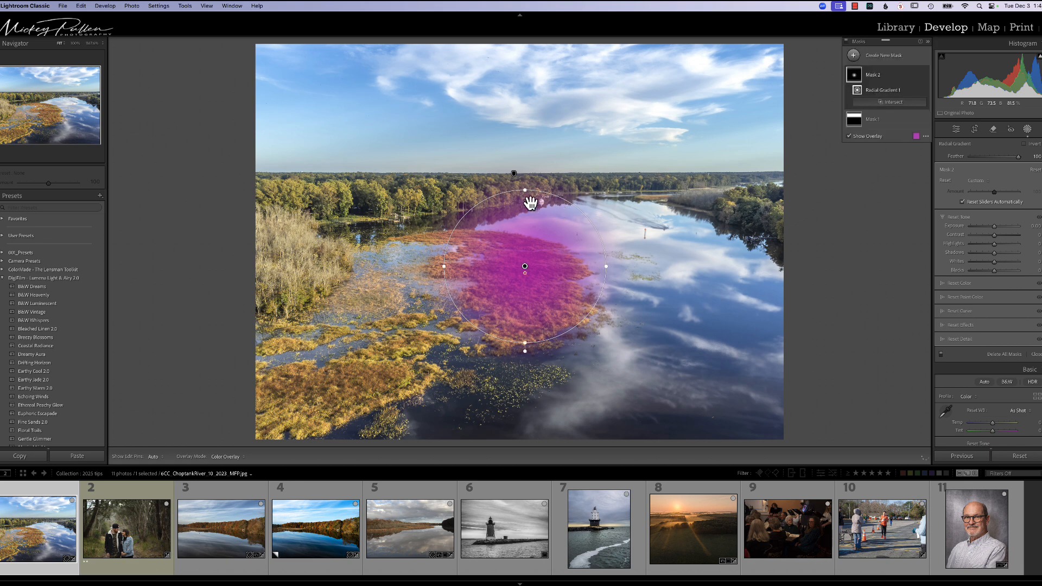
mouse_move(524, 191)
left_mouse_down()
mouse_move(529, 135)
mouse_move(526, 194)
left_mouse_up()
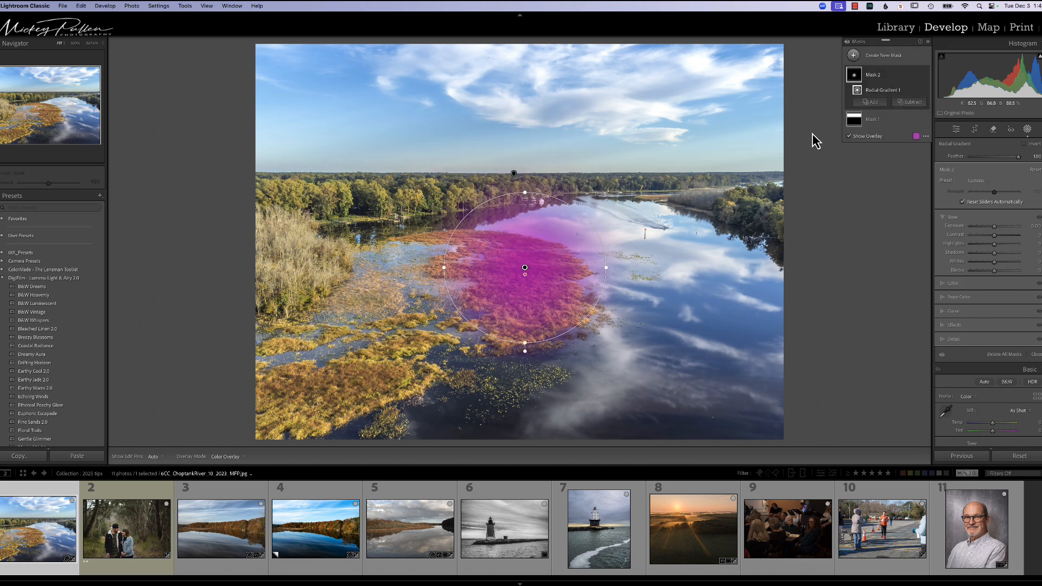
Select the sky's linear gradient mask and widen its transition zone equally on both sides of the horizon
left_click(853, 123)
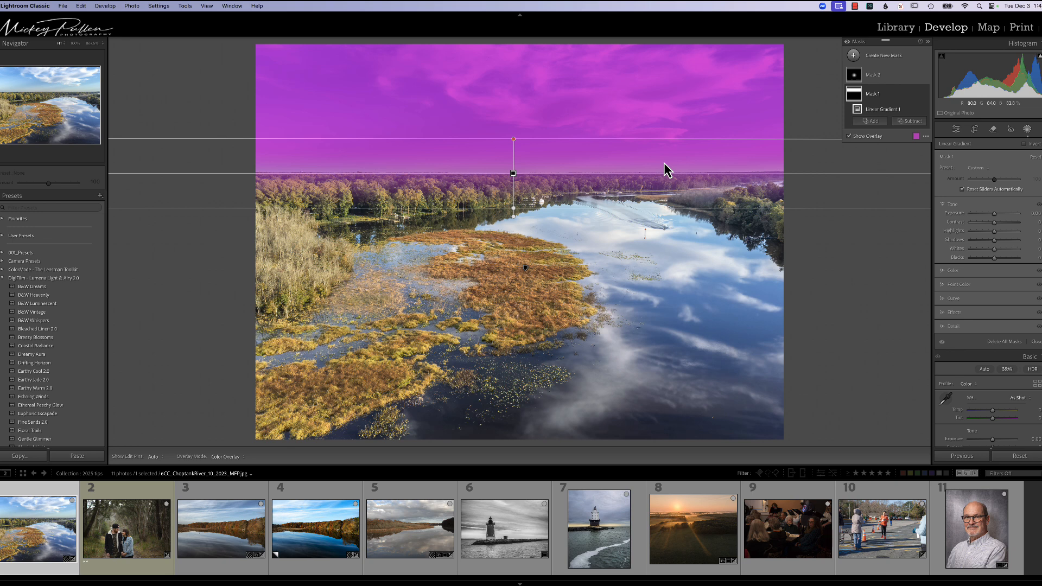
key("alt")
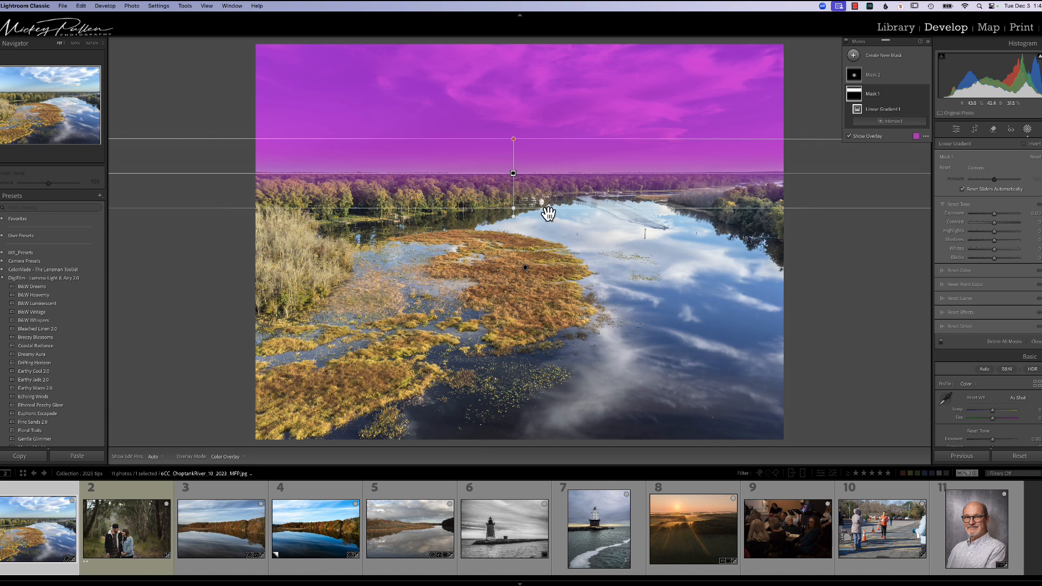
left_click_drag(548, 213, 556, 256)
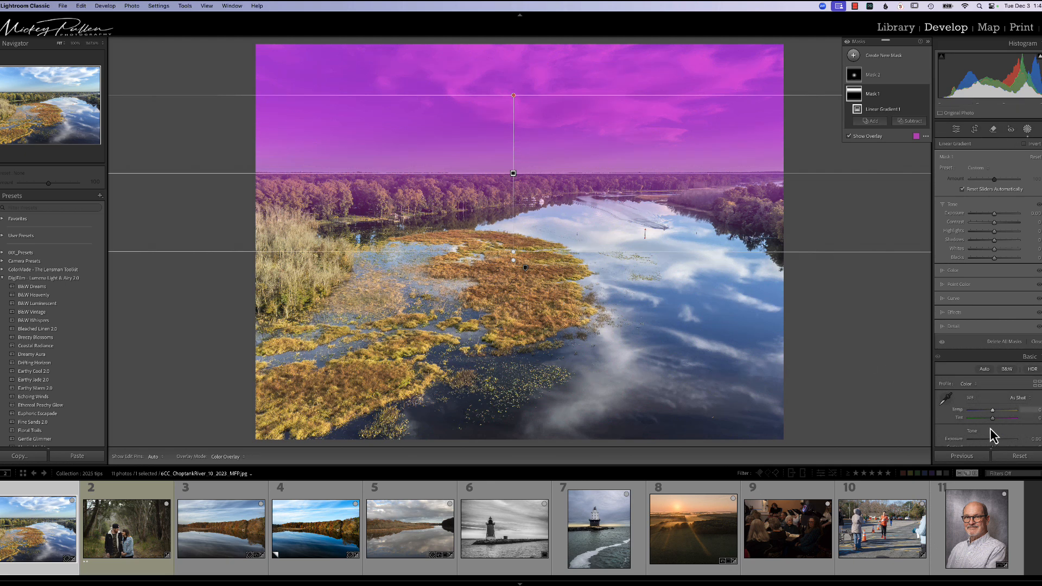
Reset all edits on the river photo and leave masking for the basic adjustments
left_click(1015, 457)
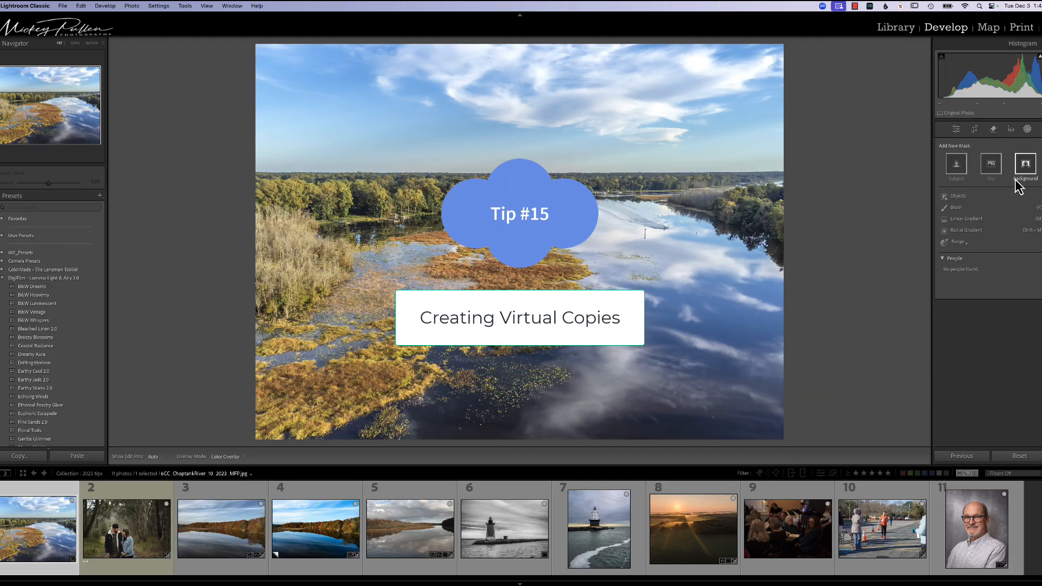
key("Escape")
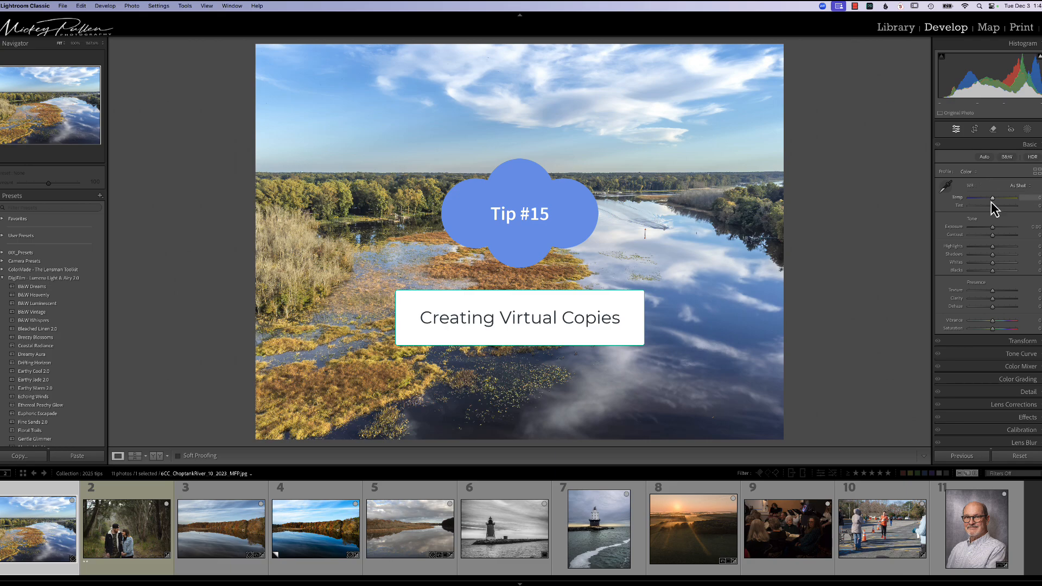
left_click_drag(985, 202, 994, 230)
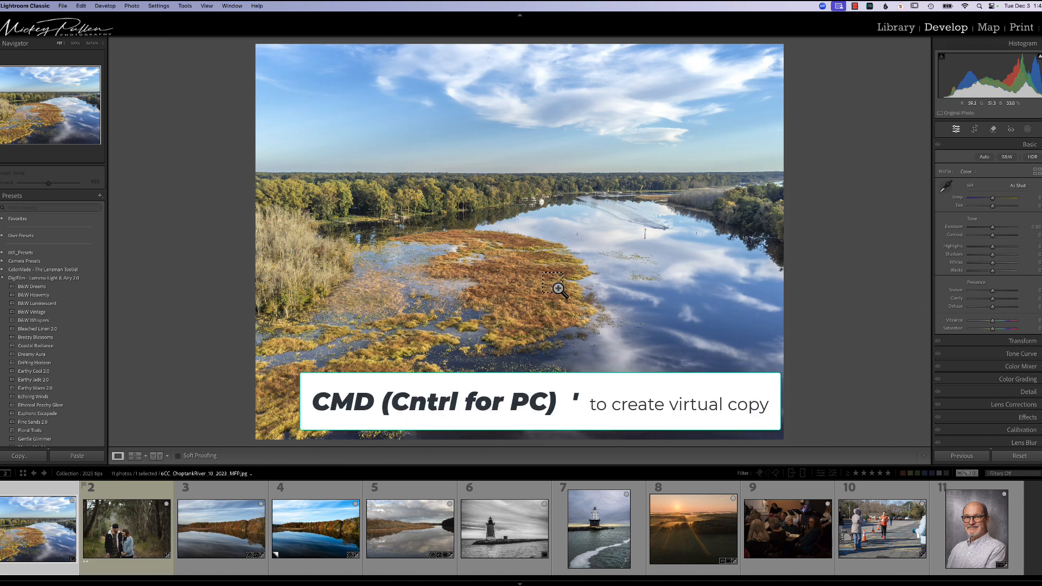
Create a virtual copy of the river photo, view the original, and reselect the copy
key("super+apostrophe")
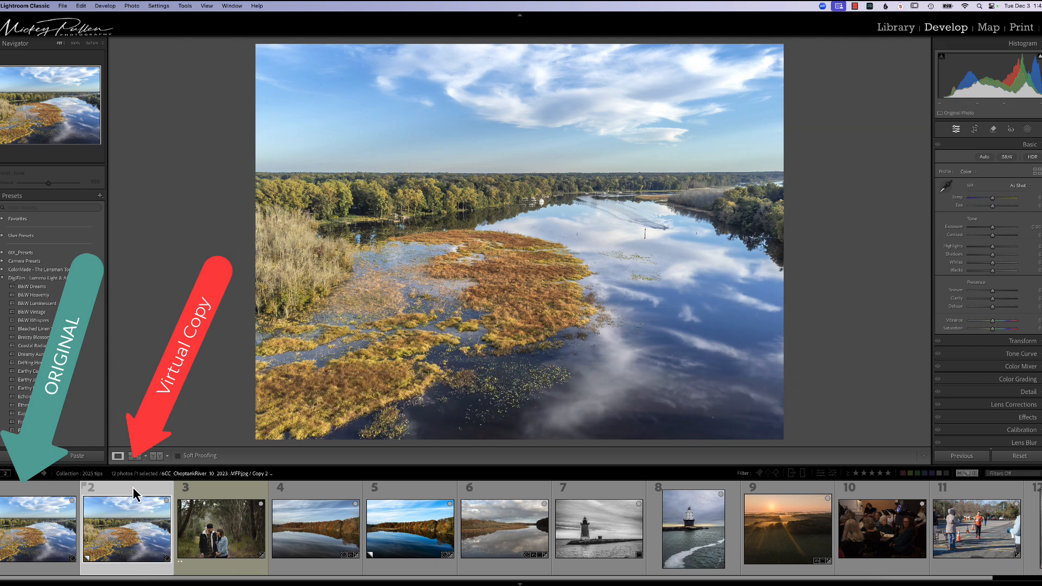
left_click(43, 519)
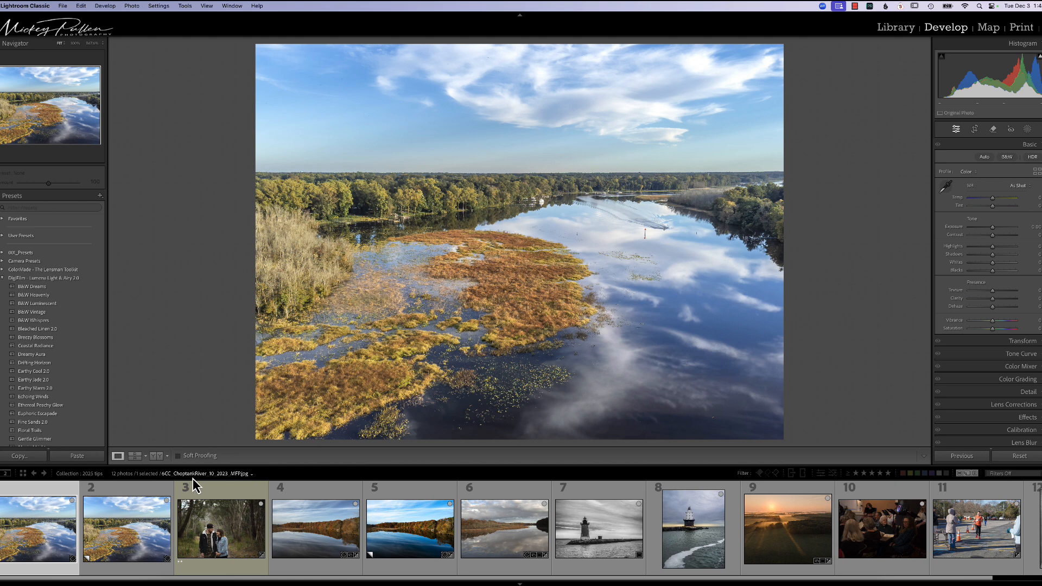
left_click(131, 530)
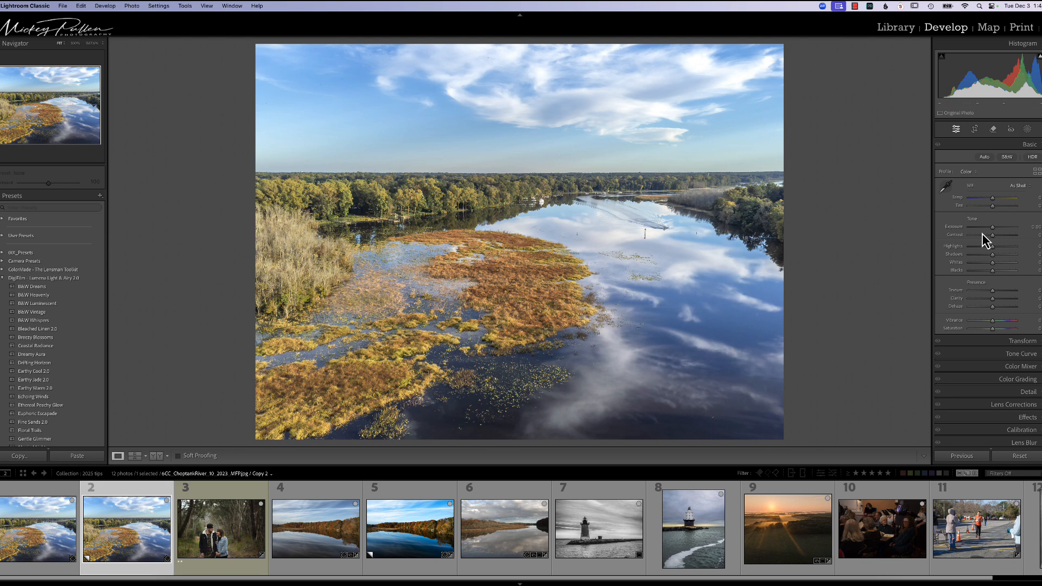
On the virtual copy, cool the temperature, shift the tint toward magenta, raise Highlights, and set Texture to +27 and Clarity to +100
left_click_drag(992, 201, 999, 208)
left_click_drag(993, 247, 1003, 247)
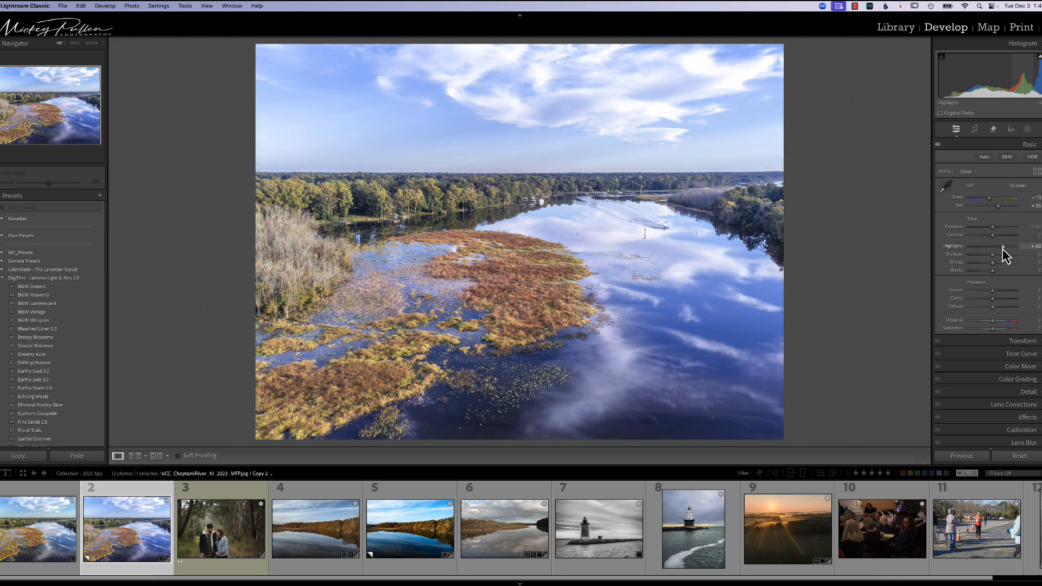
left_click_drag(994, 291, 1031, 303)
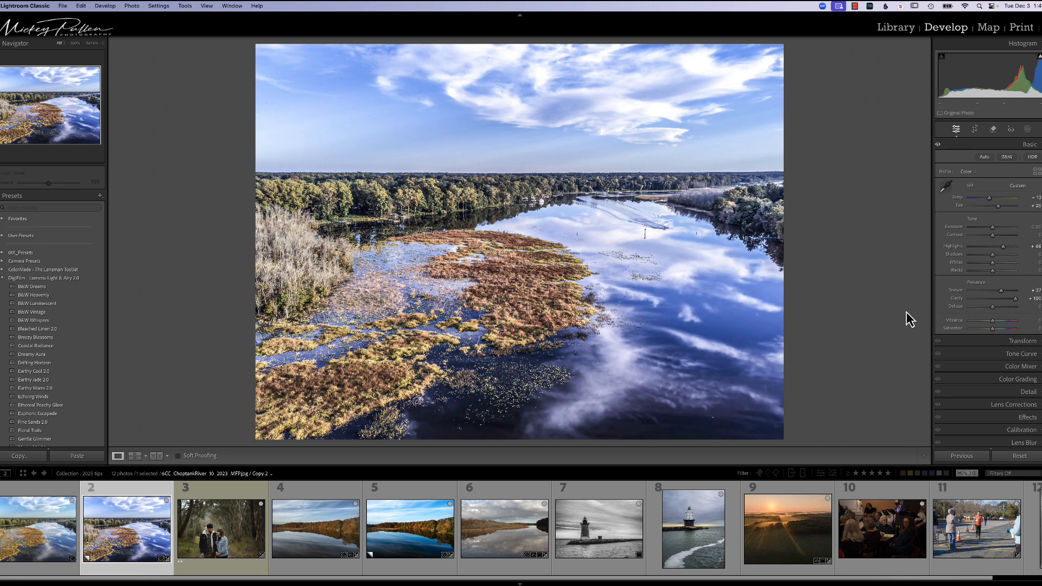
Compare the original river photo with its edited virtual copy by switching between the two
left_click(34, 540)
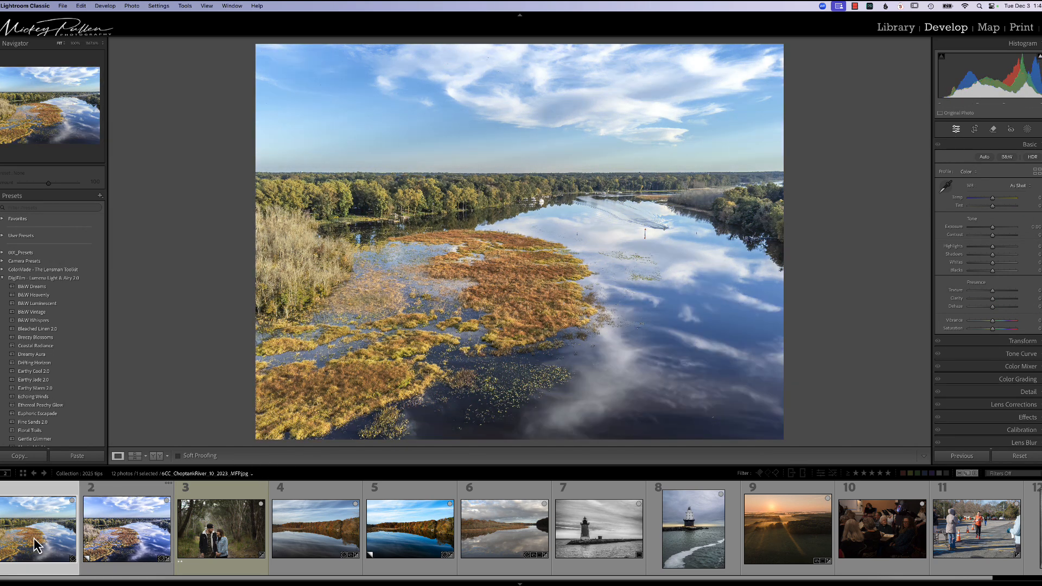
left_click(111, 535)
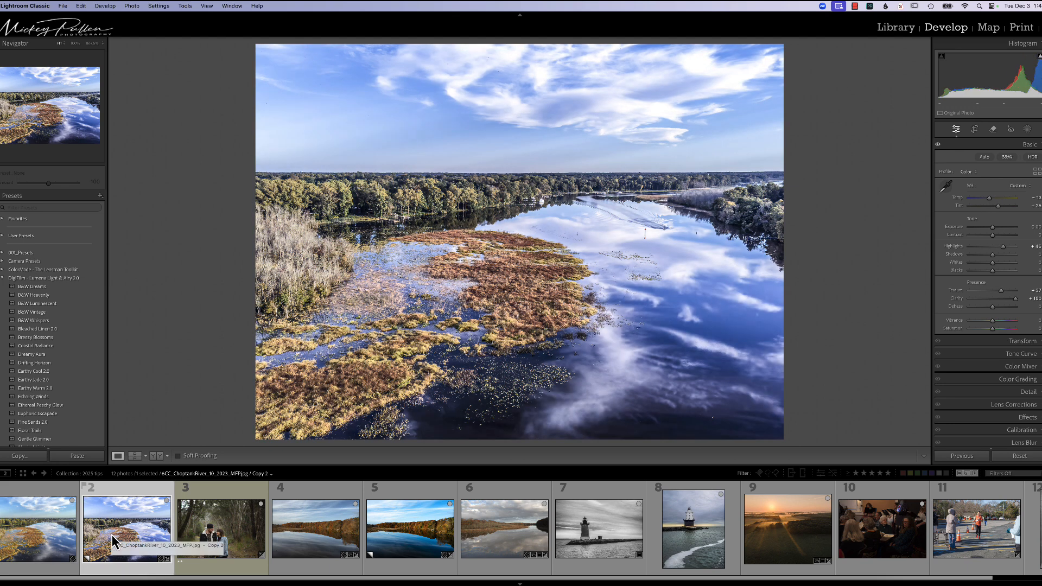
left_click(71, 542)
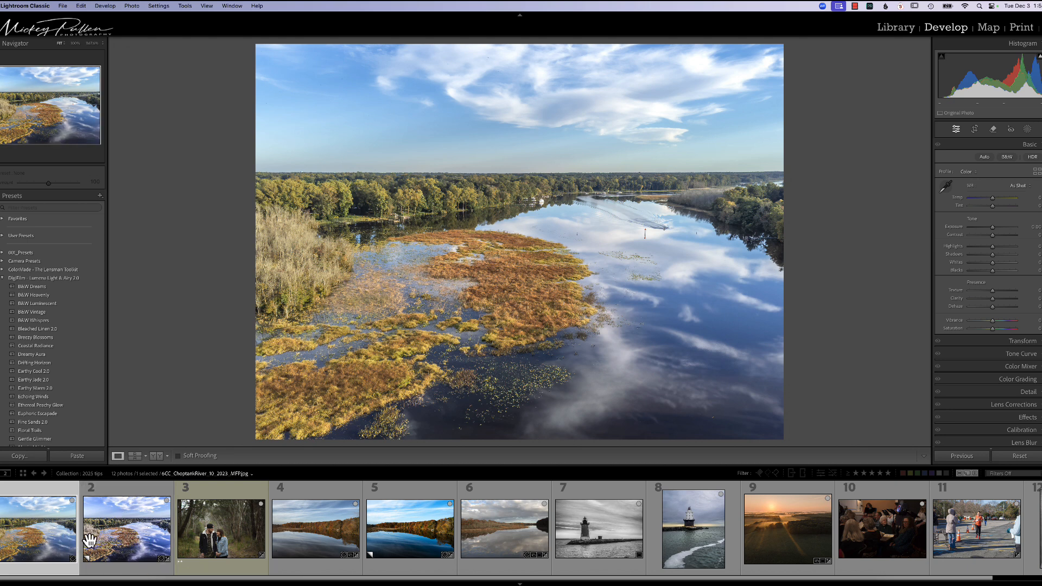
left_click(135, 543)
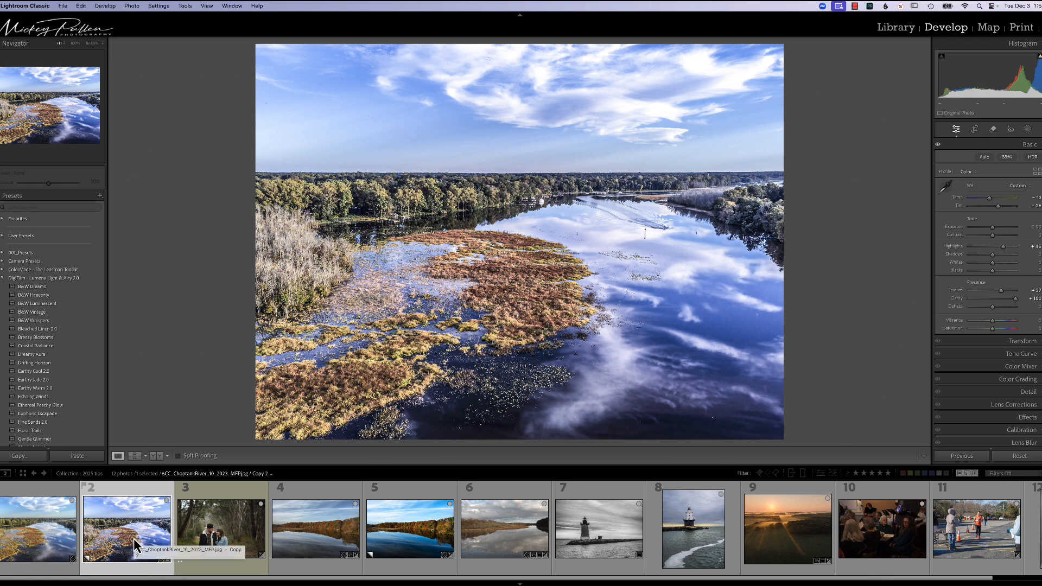
left_click(31, 534)
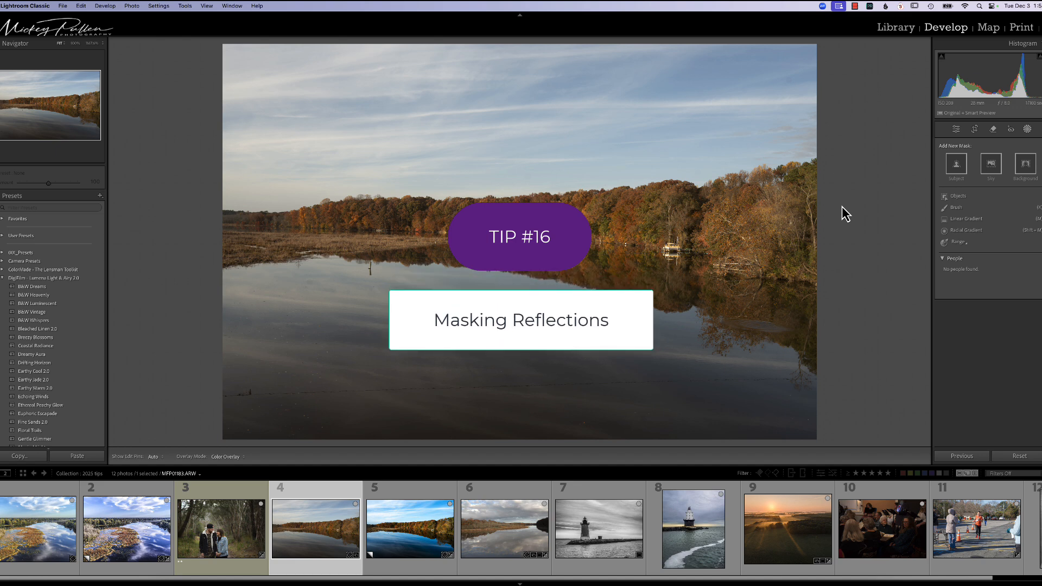
Add an automatic sky selection mask to the autumn shoreline photo
left_click(1027, 130)
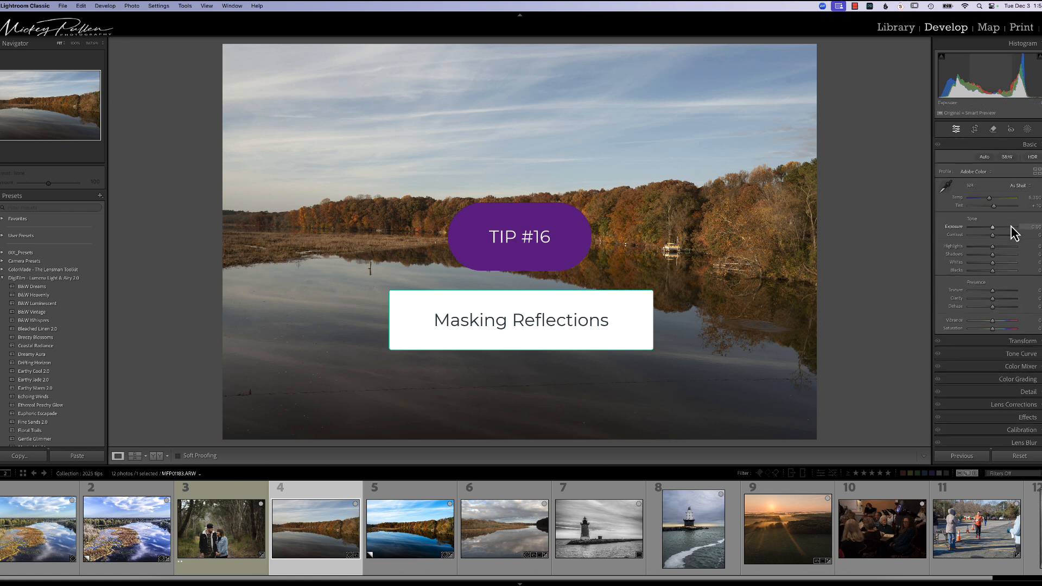
left_click(1028, 129)
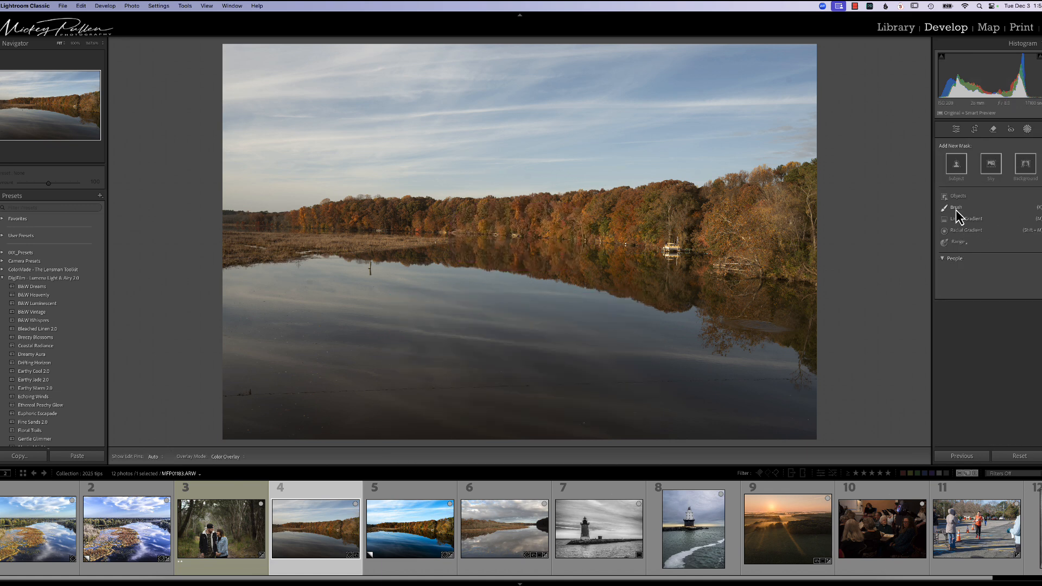
left_click(991, 165)
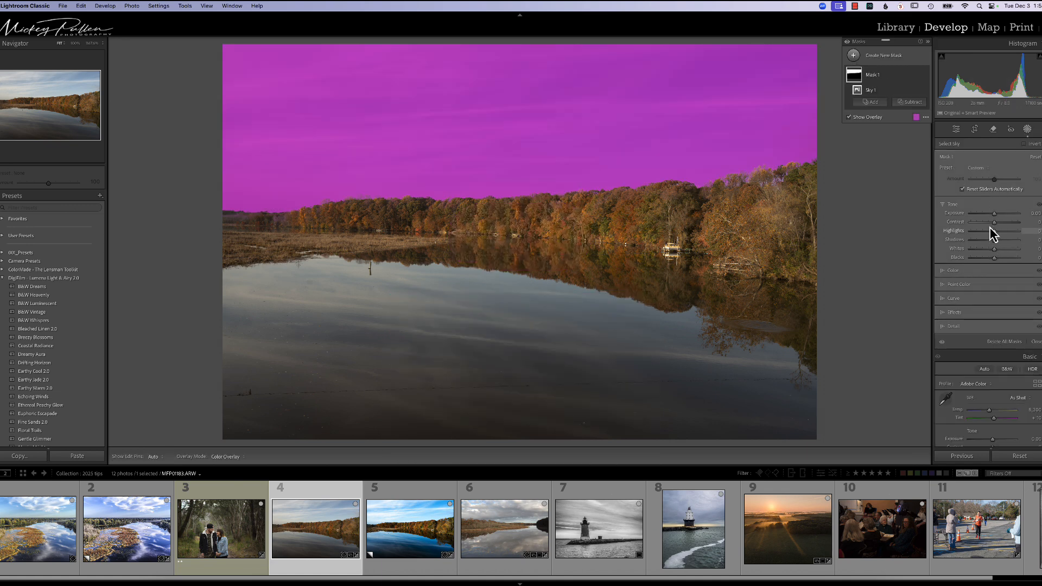
Make the masked sky a cooler blue and raise its Clarity to about 32
mouse_move(994, 213)
left_mouse_down()
mouse_move(1005, 251)
mouse_move(994, 233)
left_mouse_up()
left_click(958, 271)
left_click(959, 324)
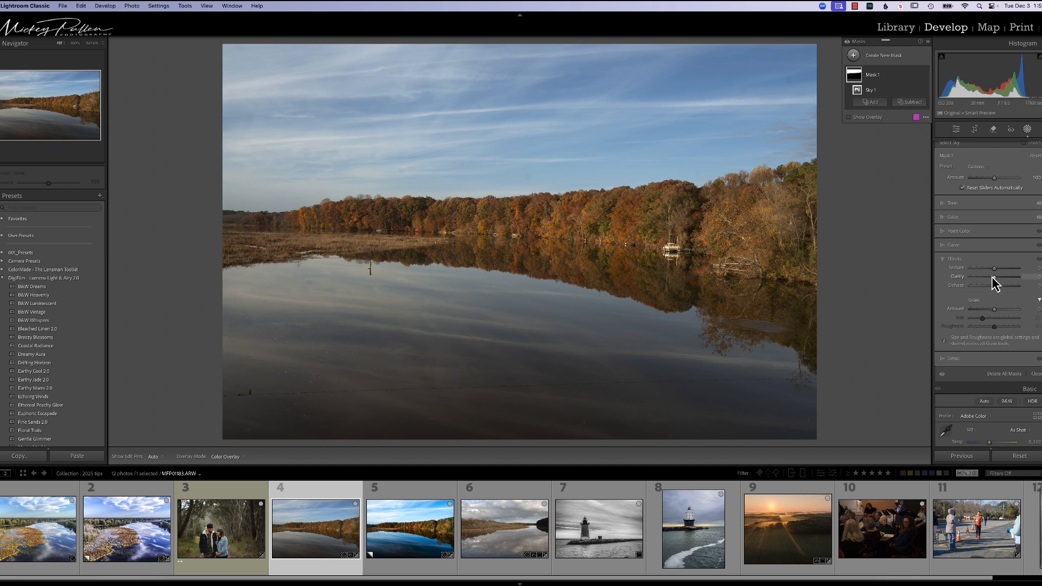
left_click_drag(995, 277, 1002, 278)
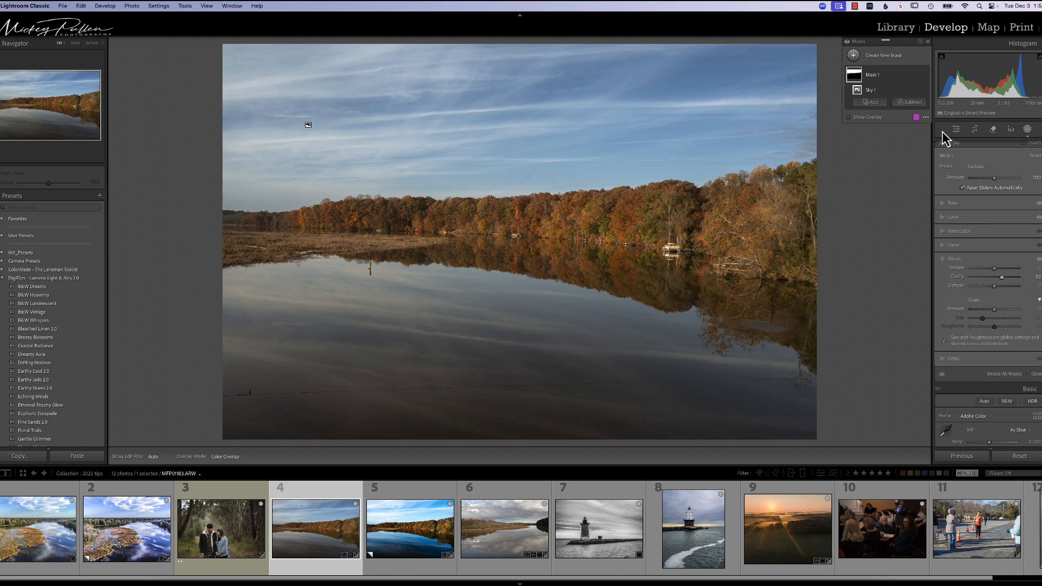
Try duplicating and inverting the sky mask, and undo it
right_click(915, 77)
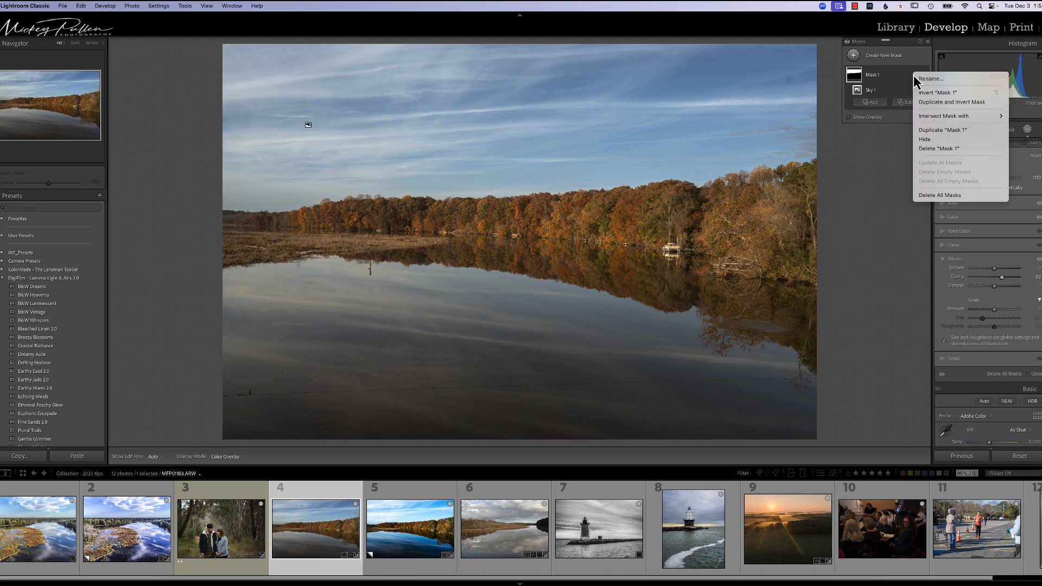
left_click(945, 102)
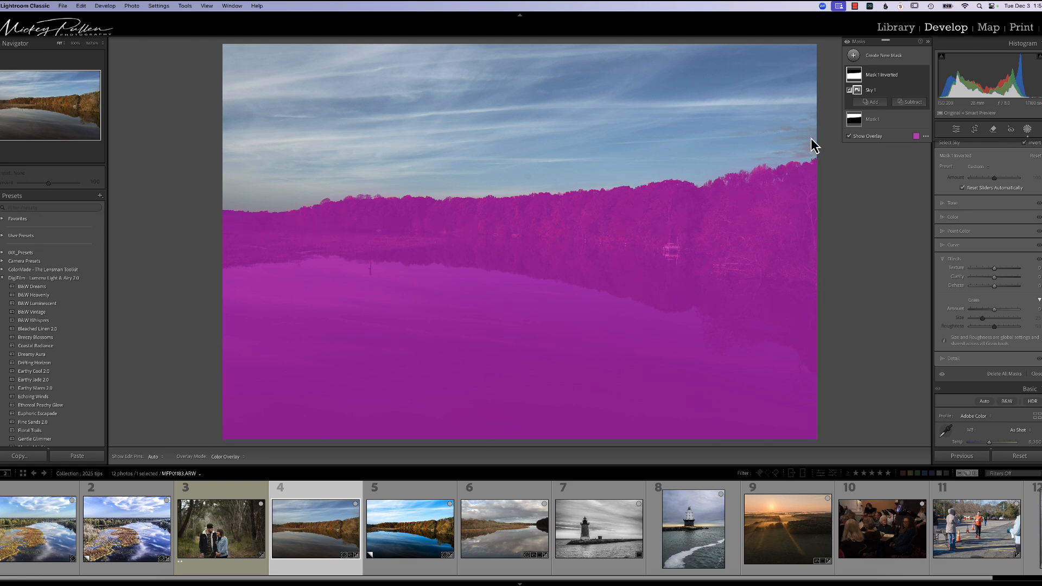
key("super+z")
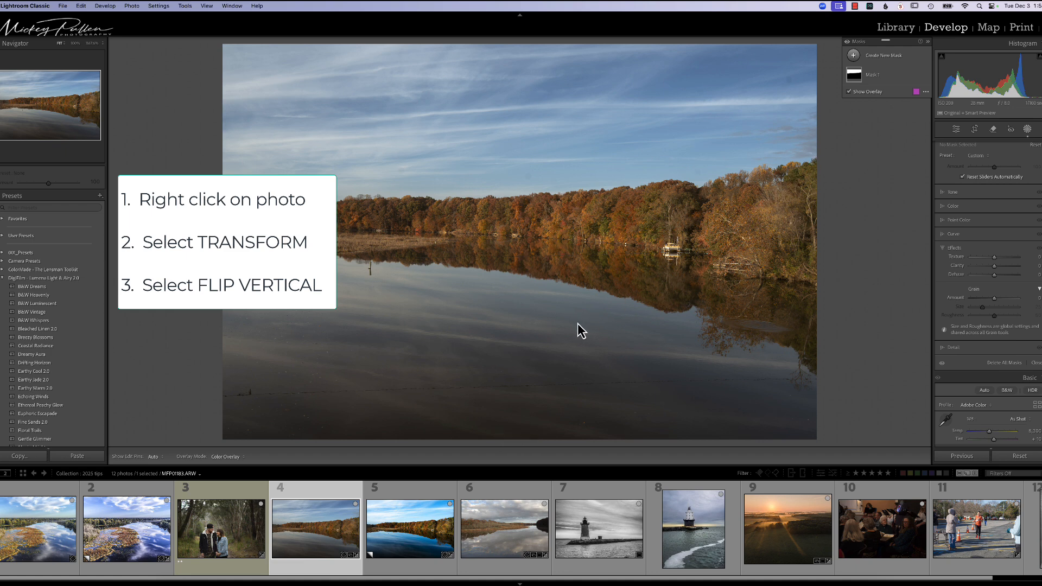
Flip the autumn shoreline photo vertically so the water's reflection lies where the sky was
right_click(491, 302)
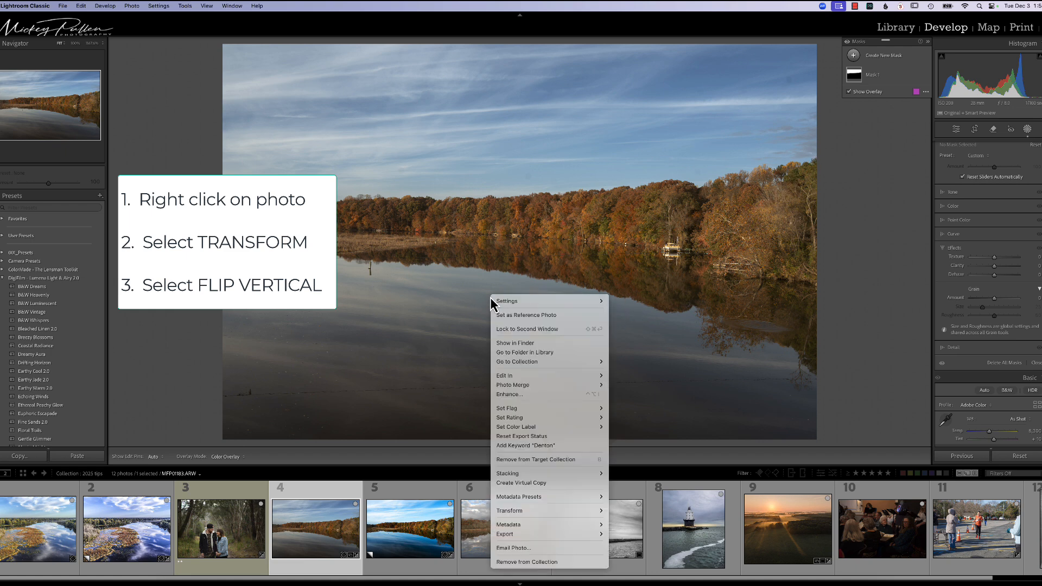
mouse_move(542, 510)
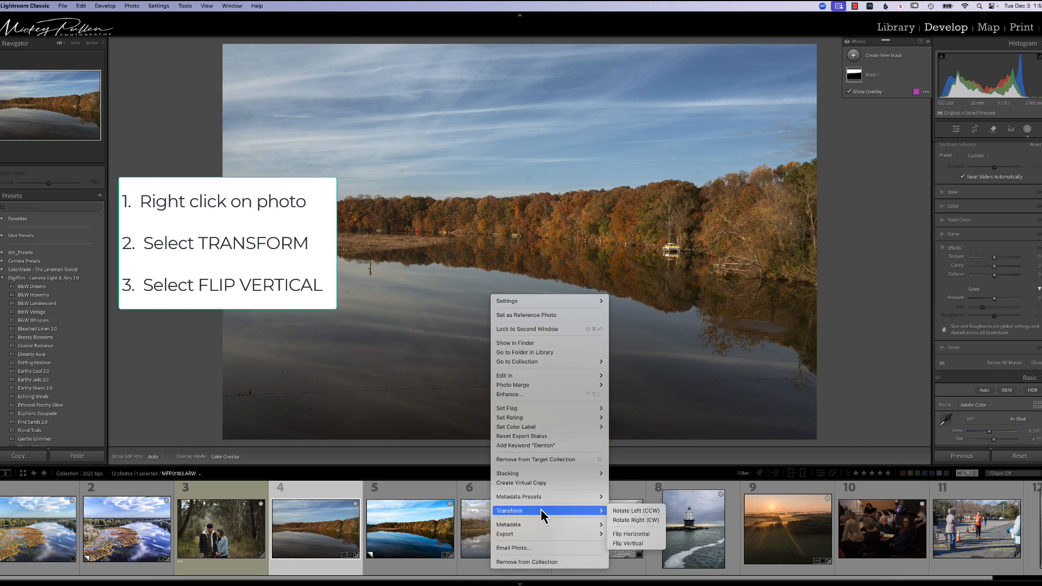
left_click(628, 543)
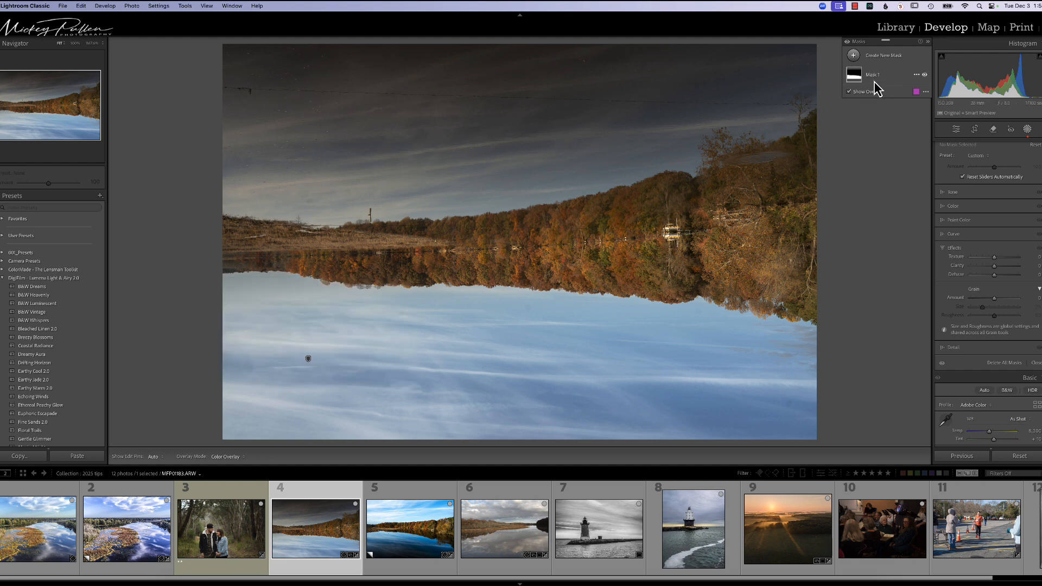
Add a second sky selection mask over the reflected sky in the flipped photo and rename it Reflection
left_click(854, 56)
left_click(894, 82)
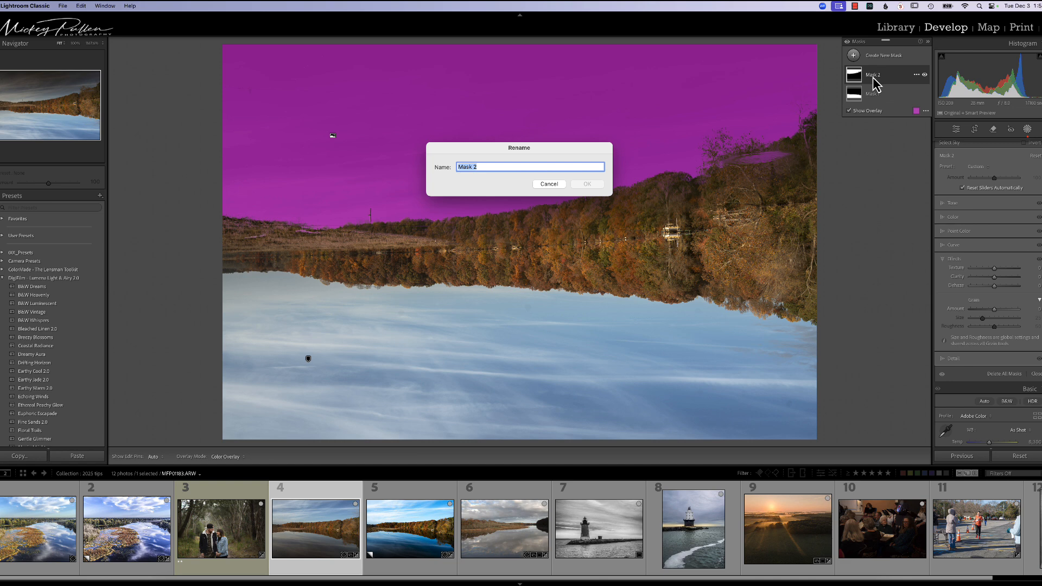
type("Rre")
type("lection")
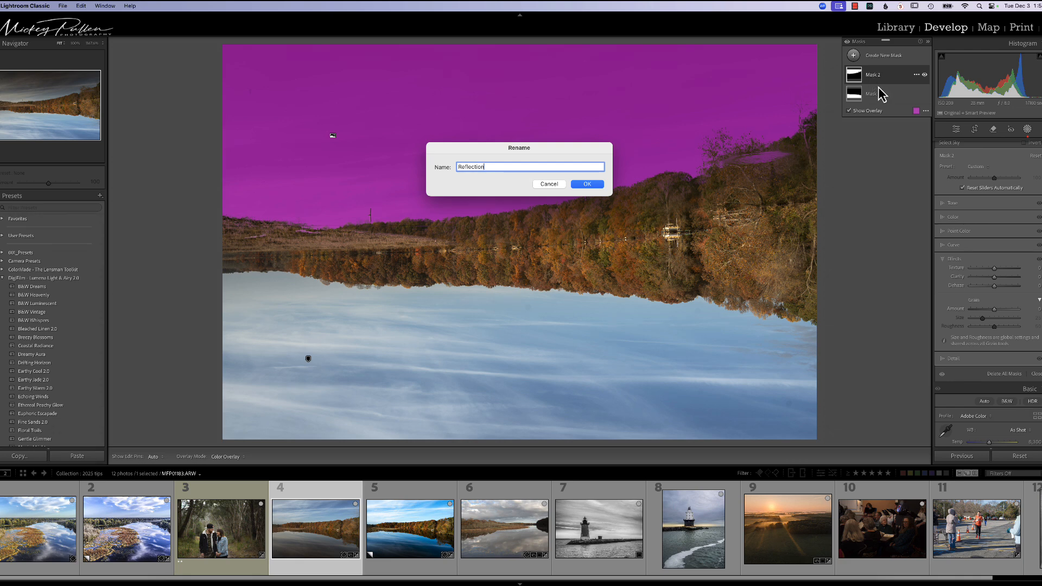
left_click(588, 185)
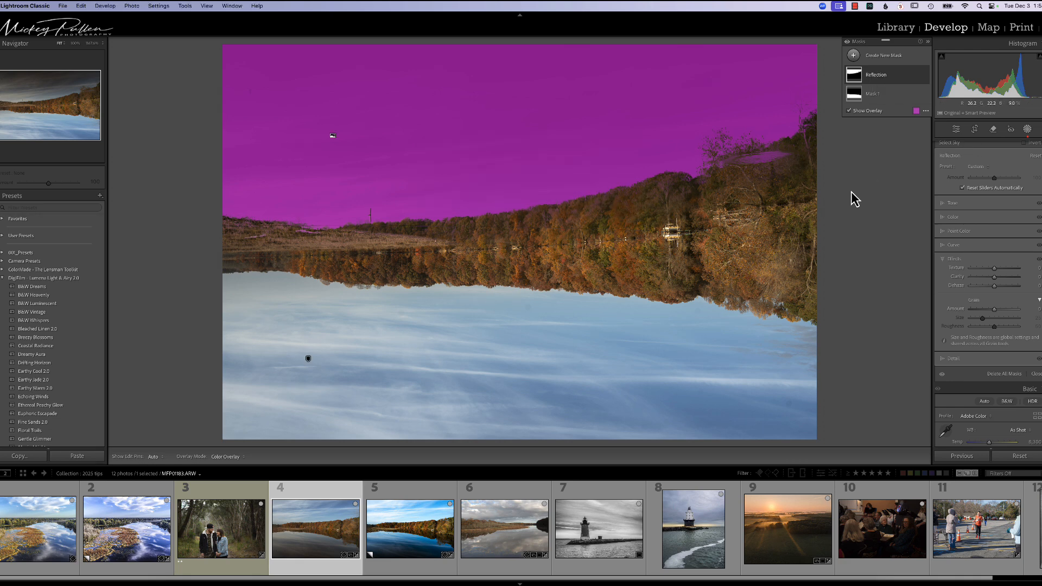
Raise the Exposure of the Reflection mask to about 0.57
left_click(953, 204)
left_click_drag(995, 214, 1001, 213)
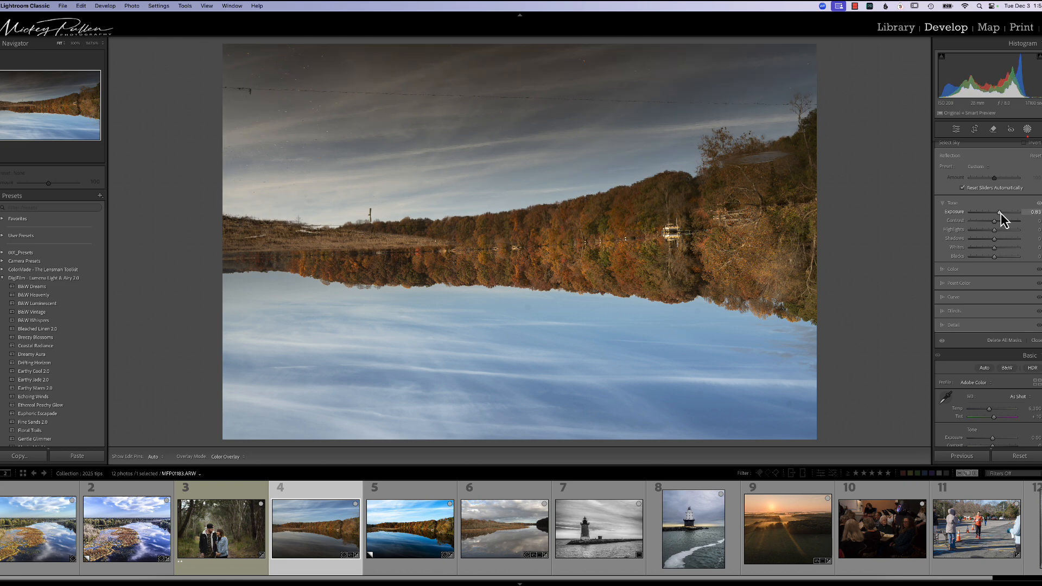
left_click_drag(1001, 213, 984, 214)
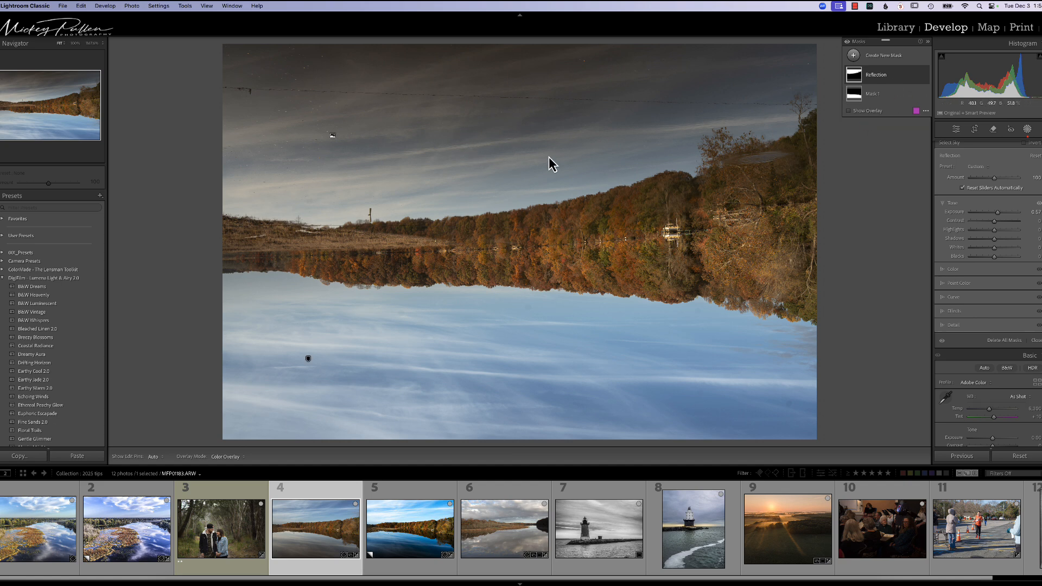
Flip the photo vertically again to restore its original orientation
right_click(518, 152)
mouse_move(561, 368)
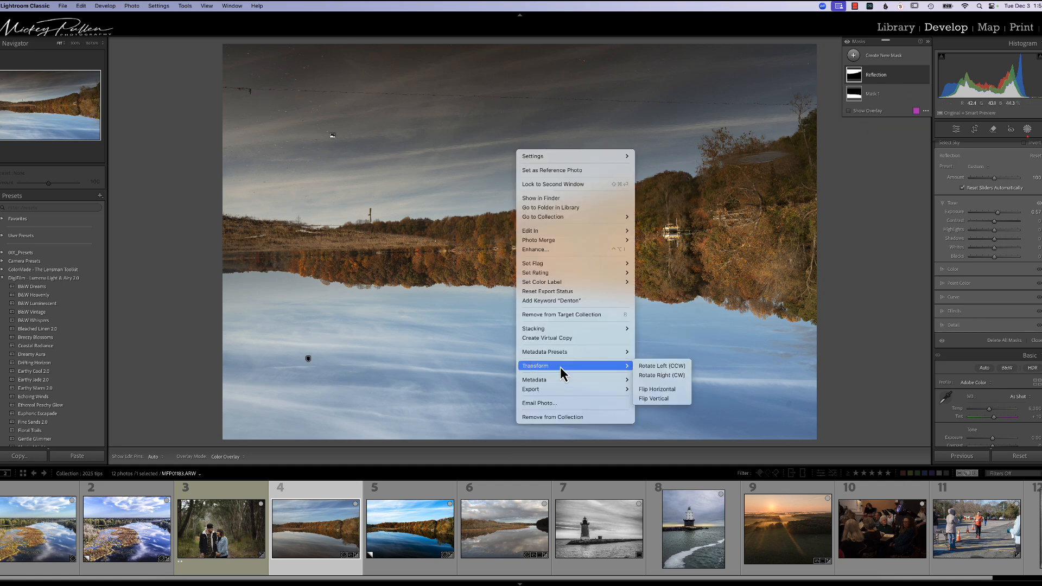
left_click(647, 398)
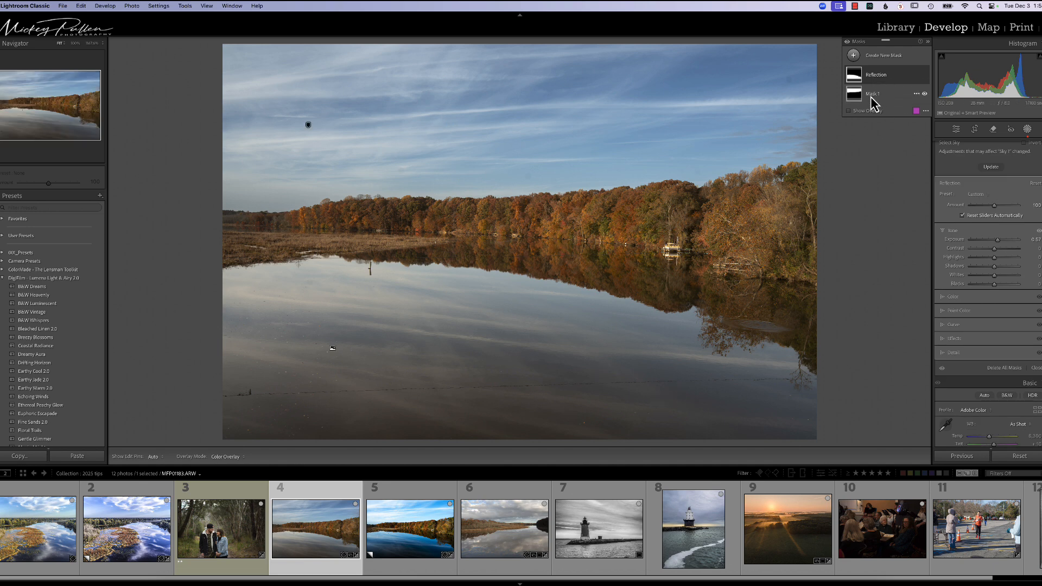
Select the Reflection mask, cool its colour temperature to make the water bluer, and raise its Clarity
left_click(874, 80)
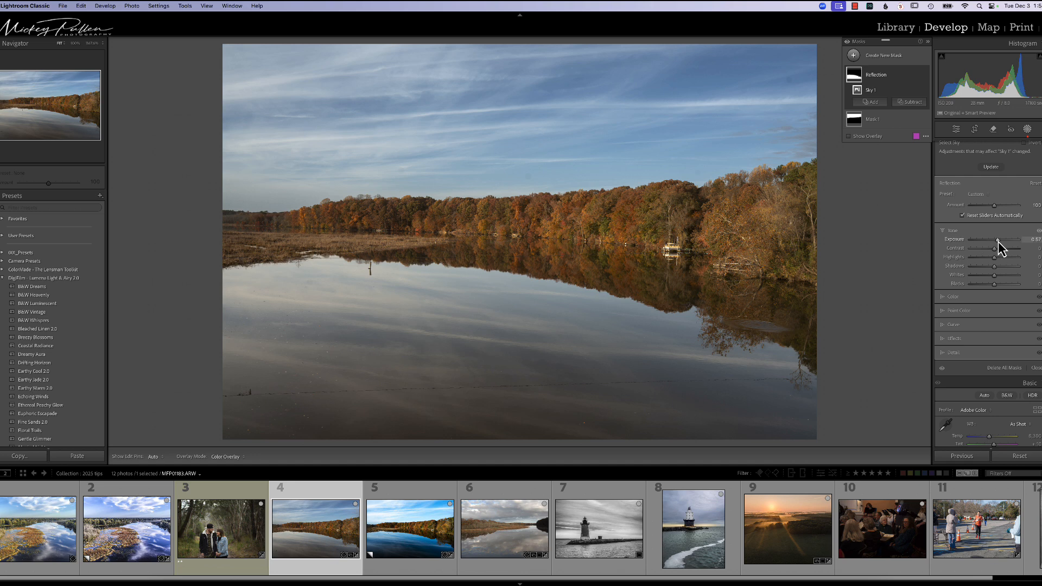
left_click_drag(998, 242, 989, 260)
left_click(958, 298)
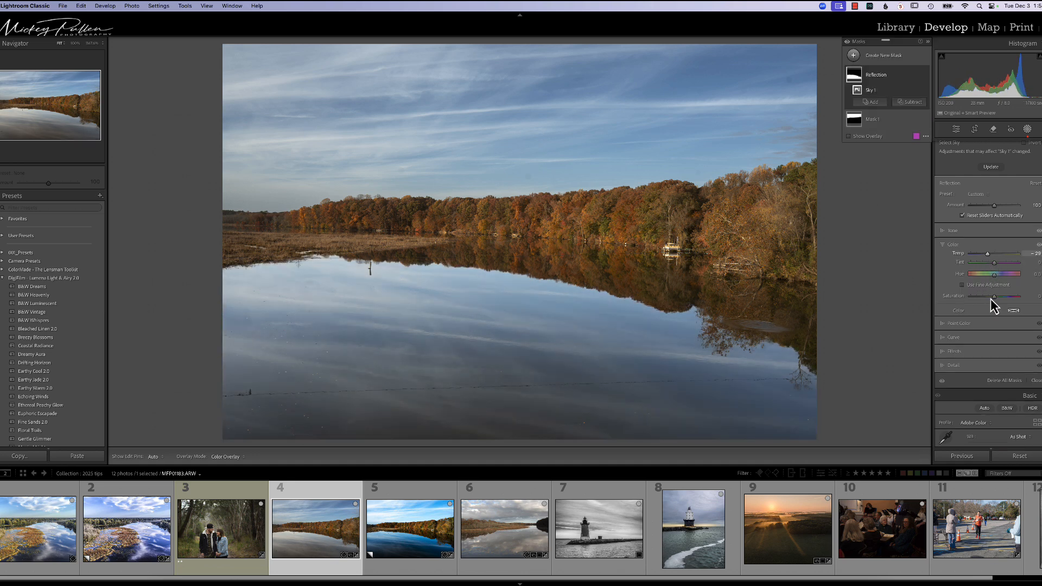
left_click(965, 352)
left_click_drag(994, 307, 1002, 306)
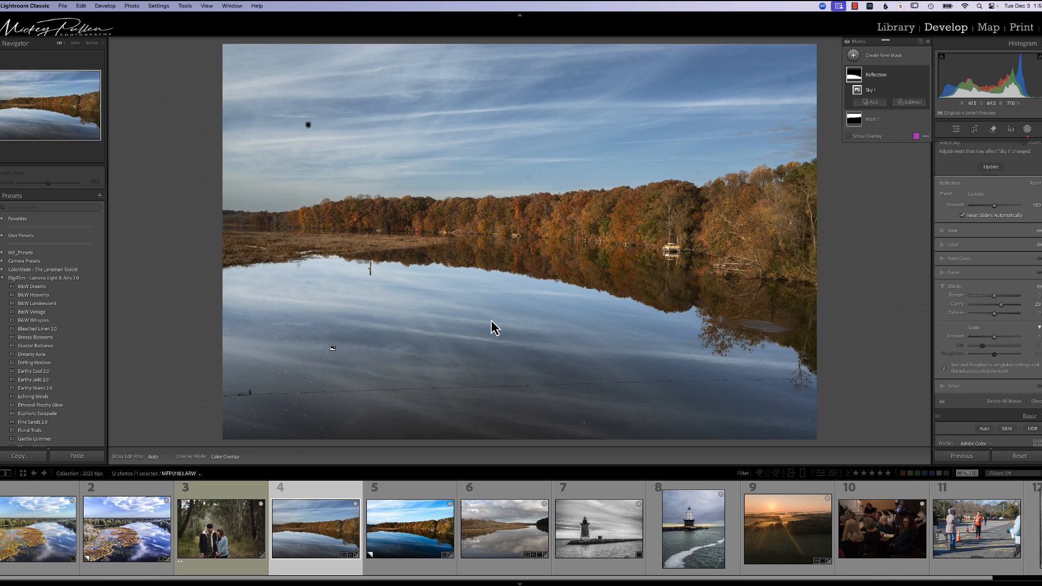